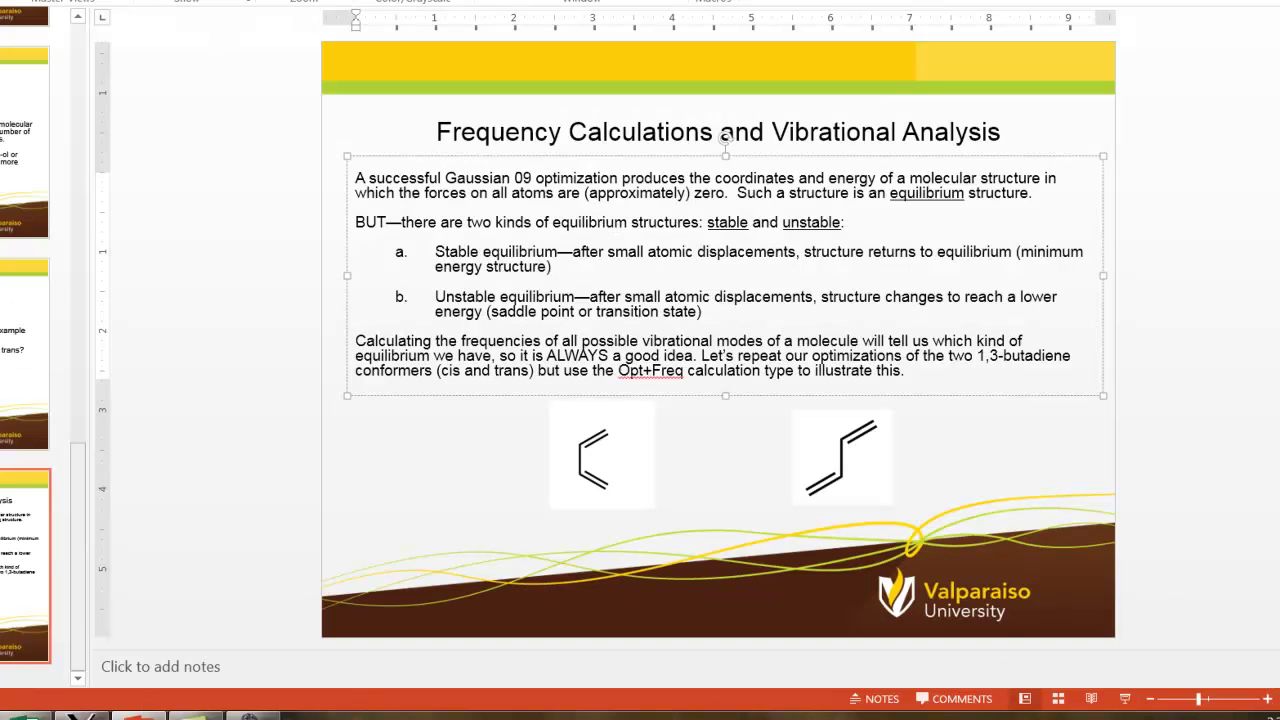
- Open trans_13_butadiene_AM1.com in GaussView and bring up its Gaussian Calculation Setup
click(82, 714)
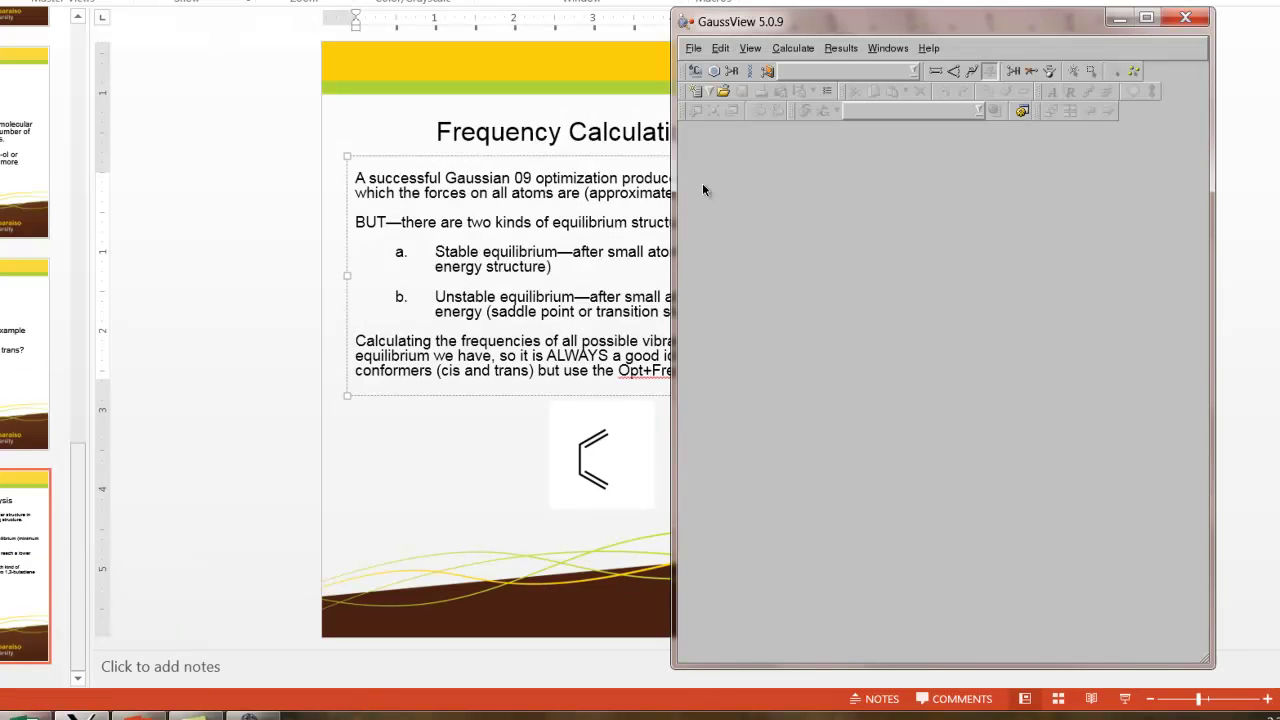
click(694, 49)
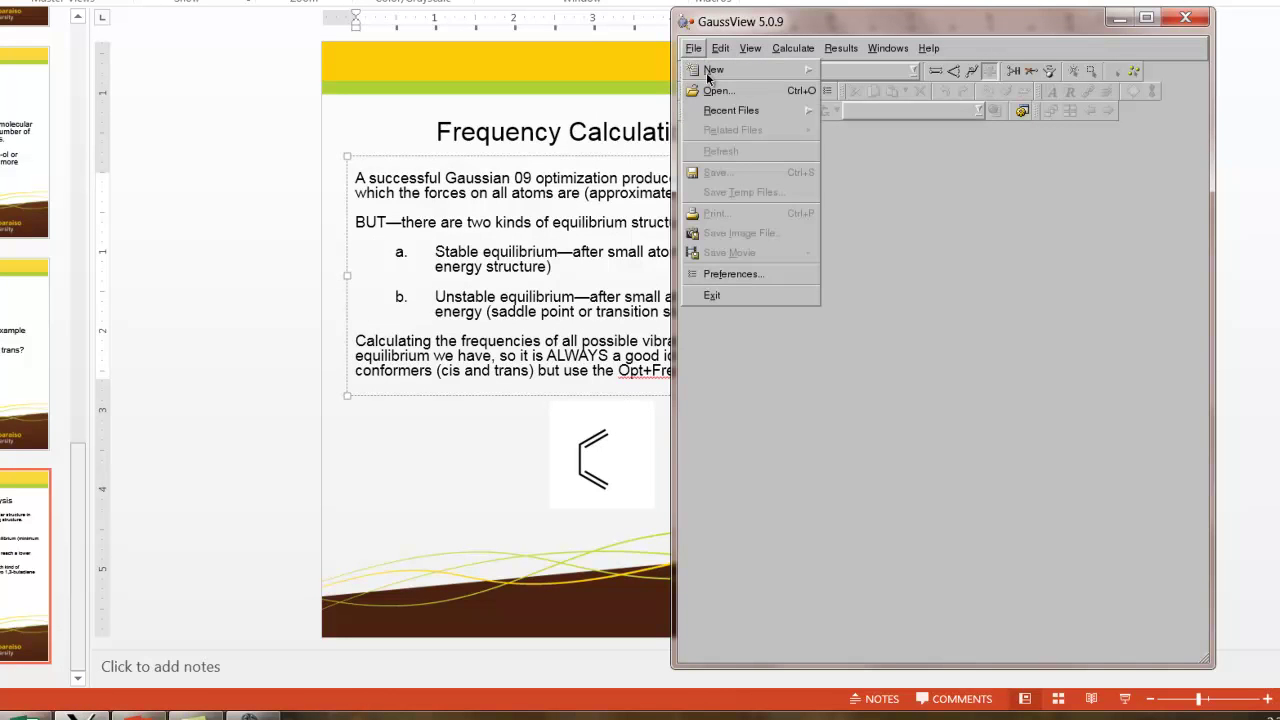
click(718, 91)
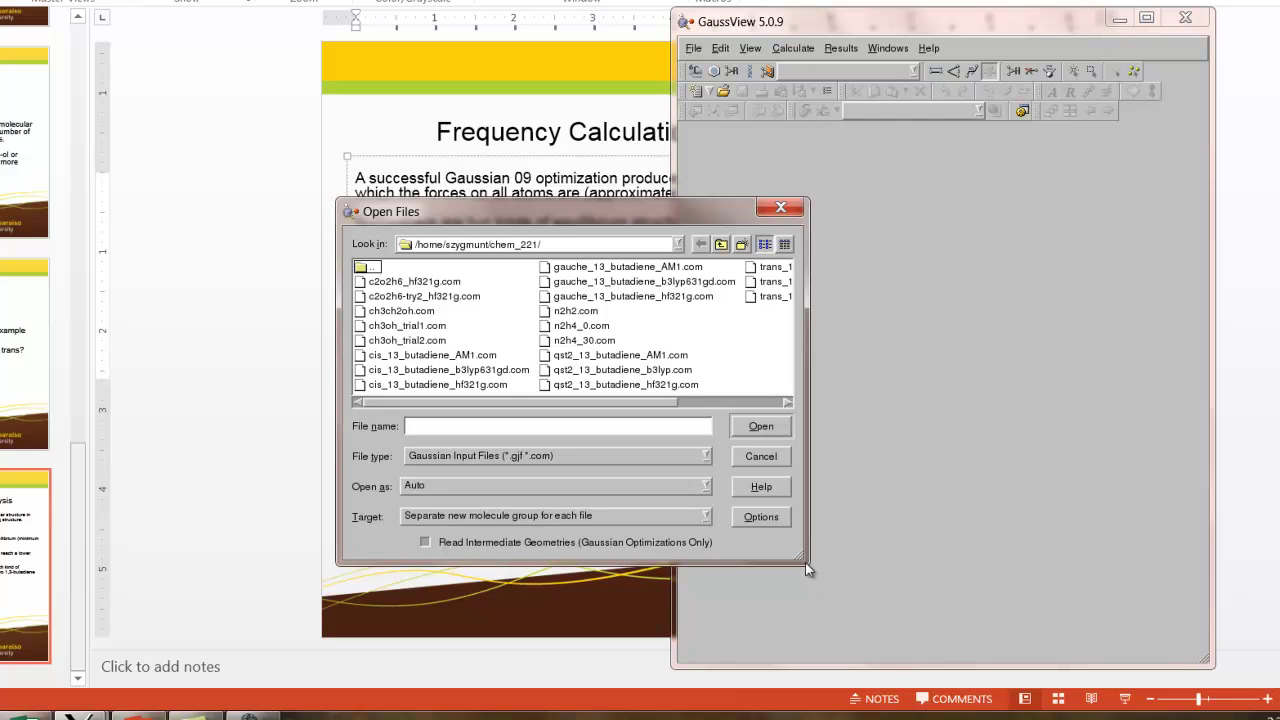
drag(805, 562, 936, 620)
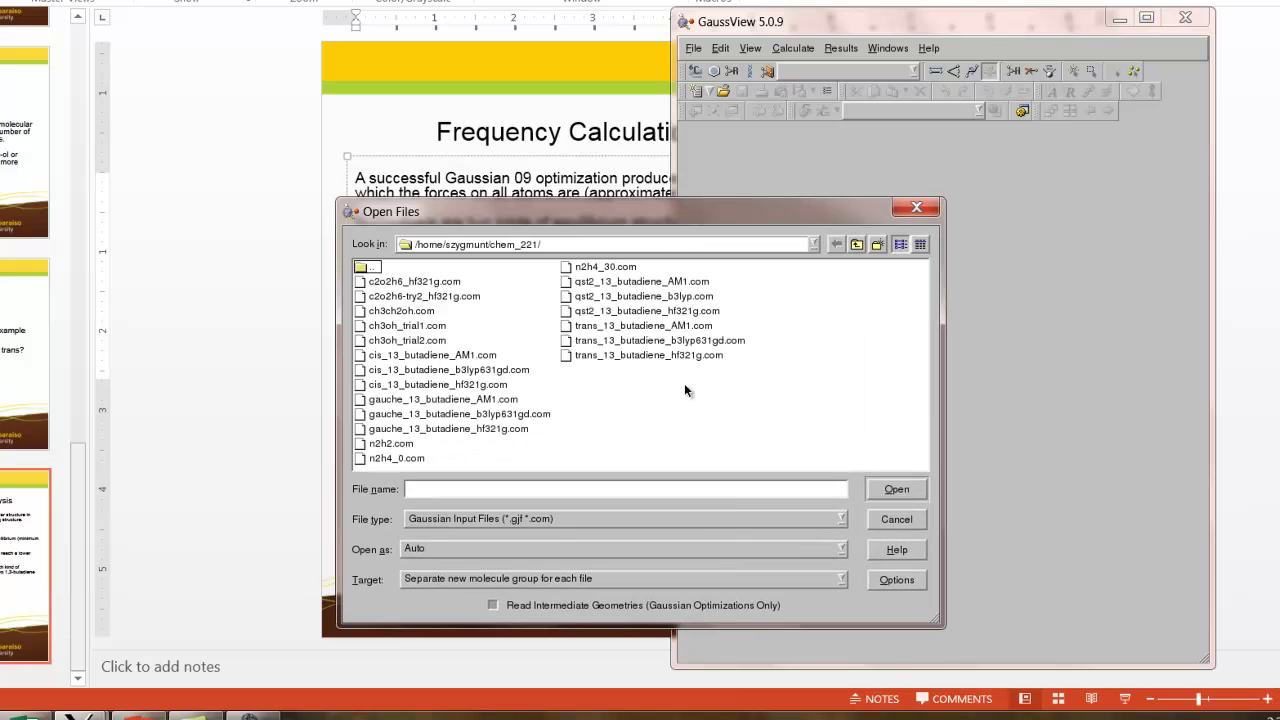
click(665, 326)
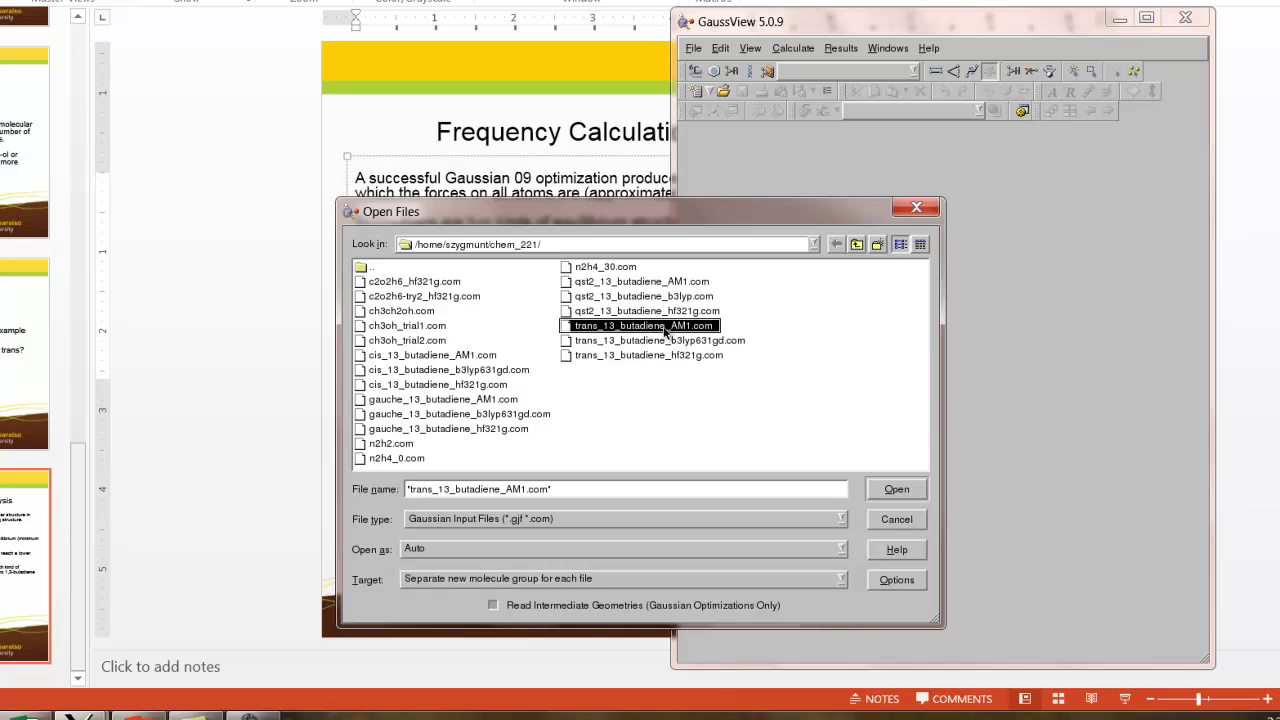
click(896, 490)
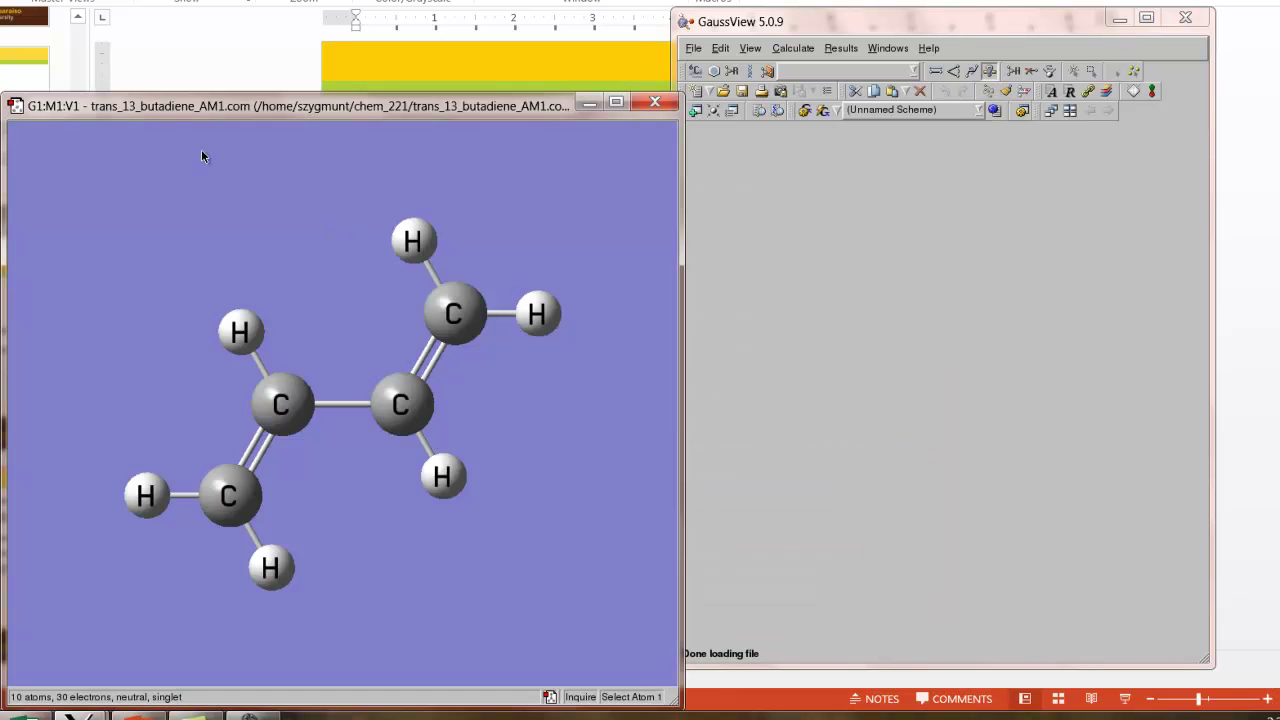
click(781, 53)
- Switch the job type to Optimization, then back to Opt+Freq
click(795, 71)
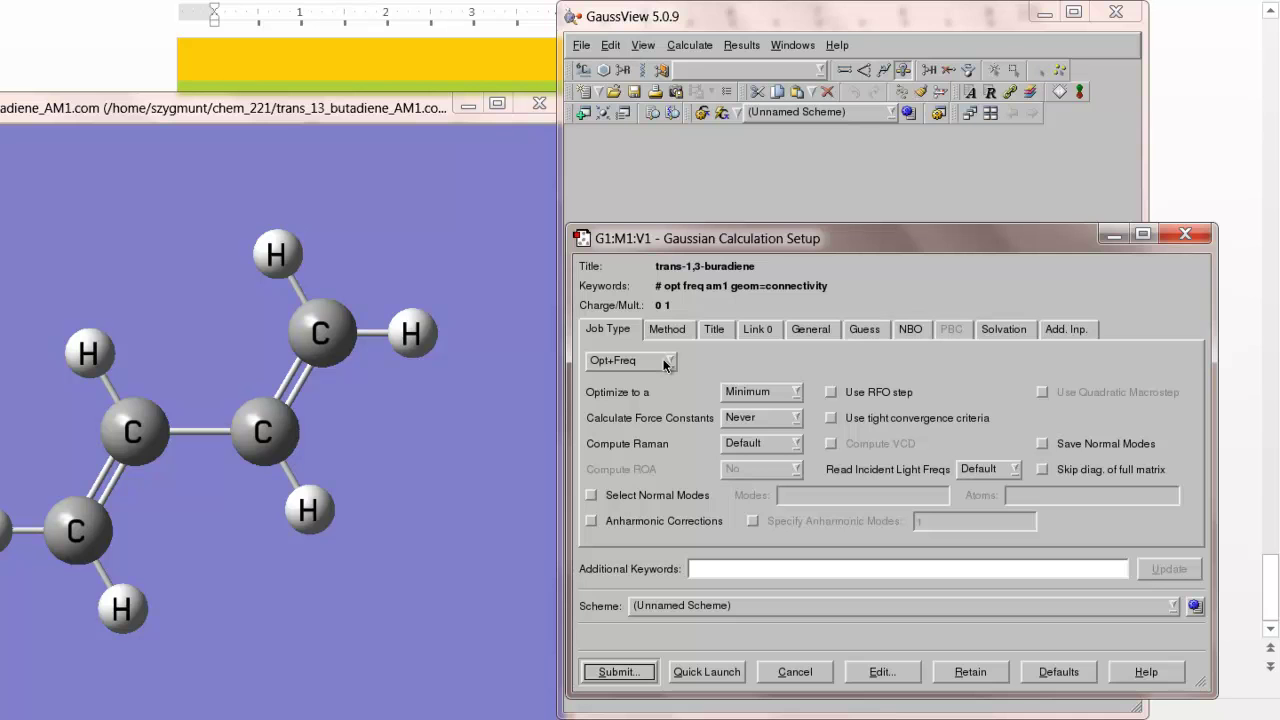
click(663, 359)
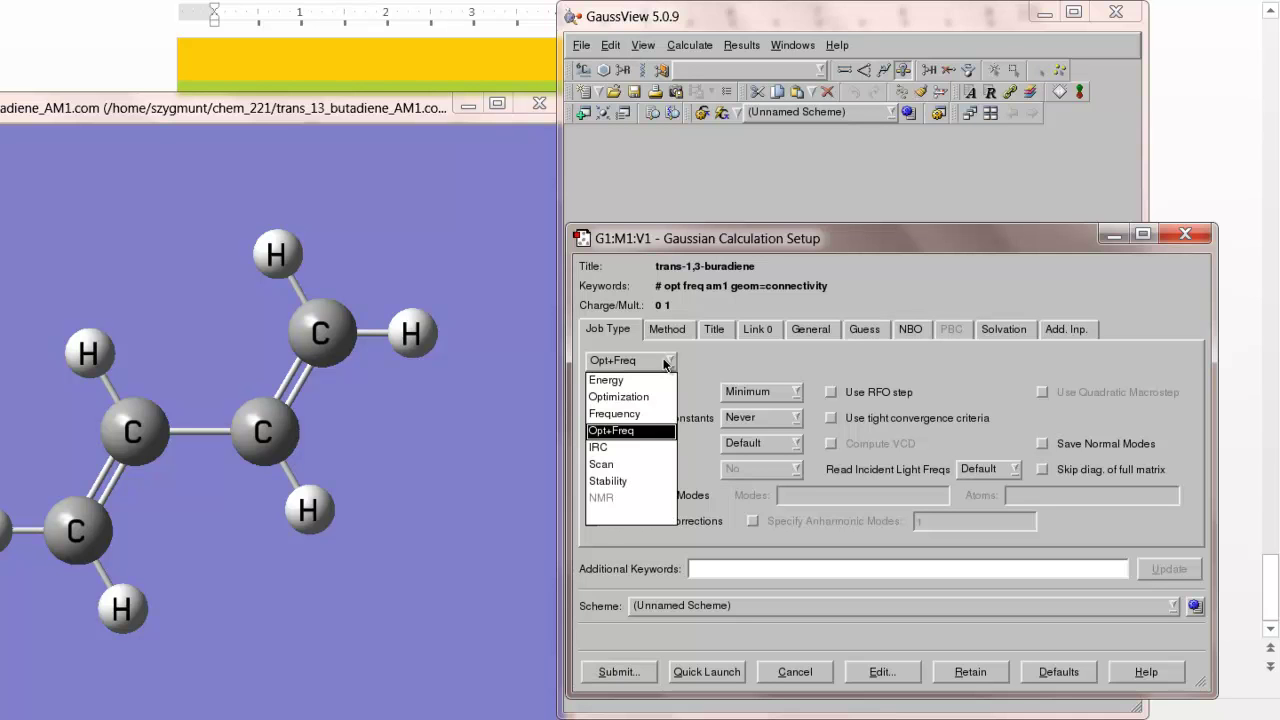
click(650, 398)
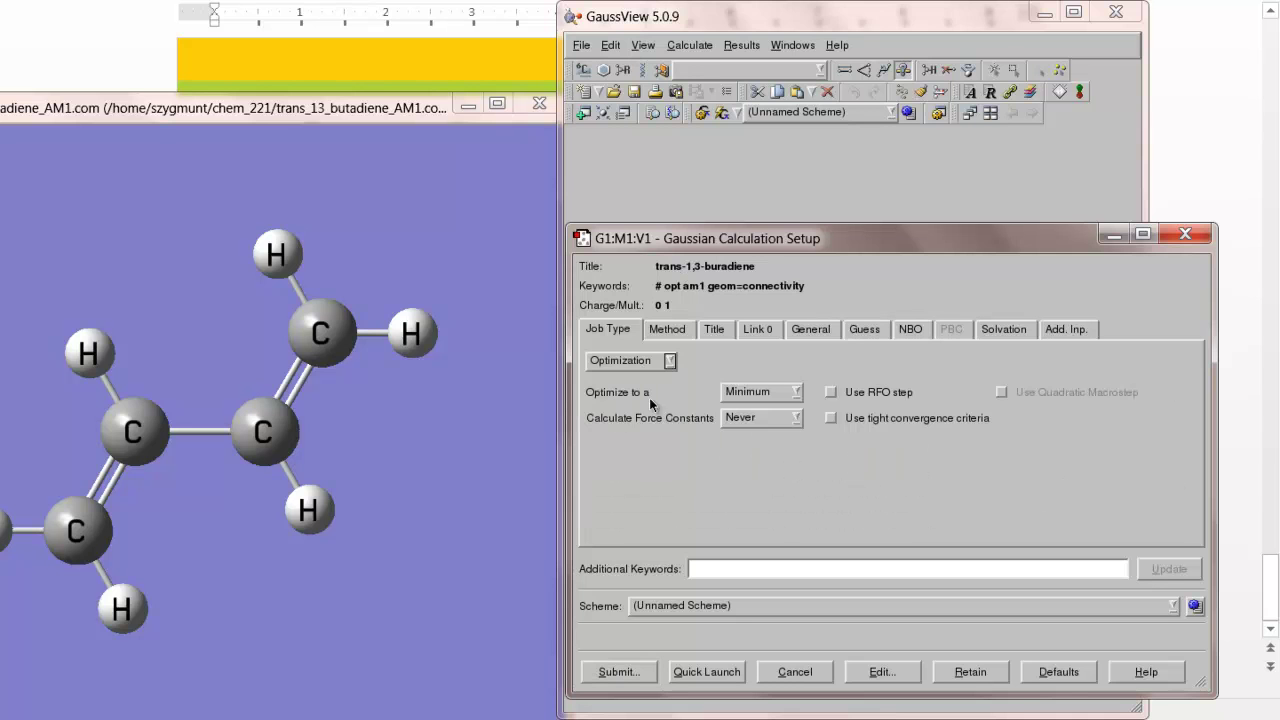
click(670, 362)
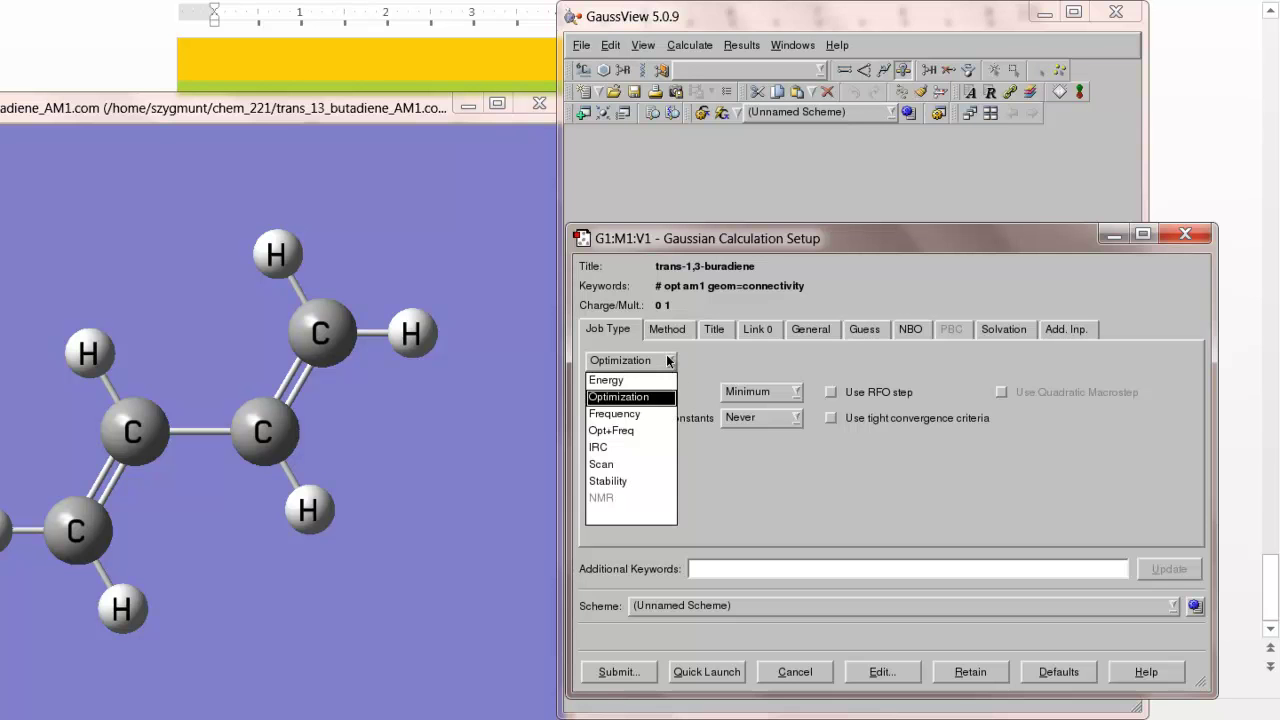
click(628, 432)
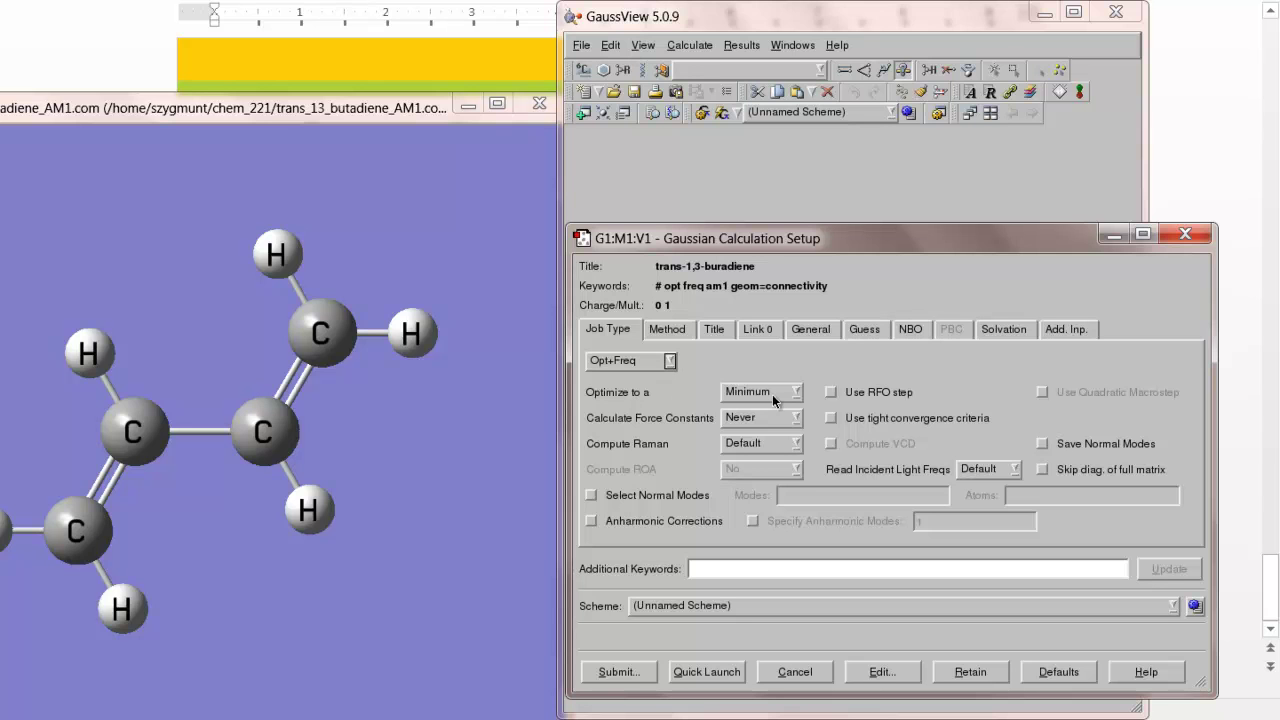
- Review the Method, Title, Link 0 and General settings, then submit the job
click(659, 330)
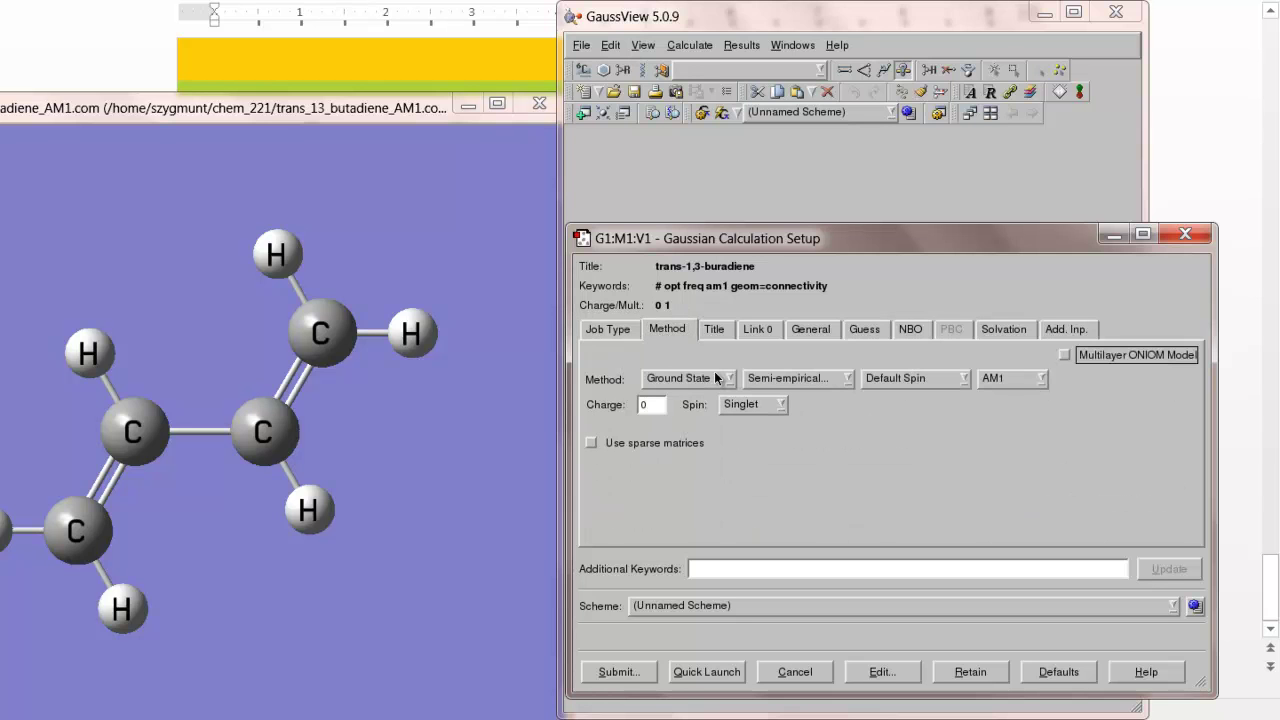
click(716, 332)
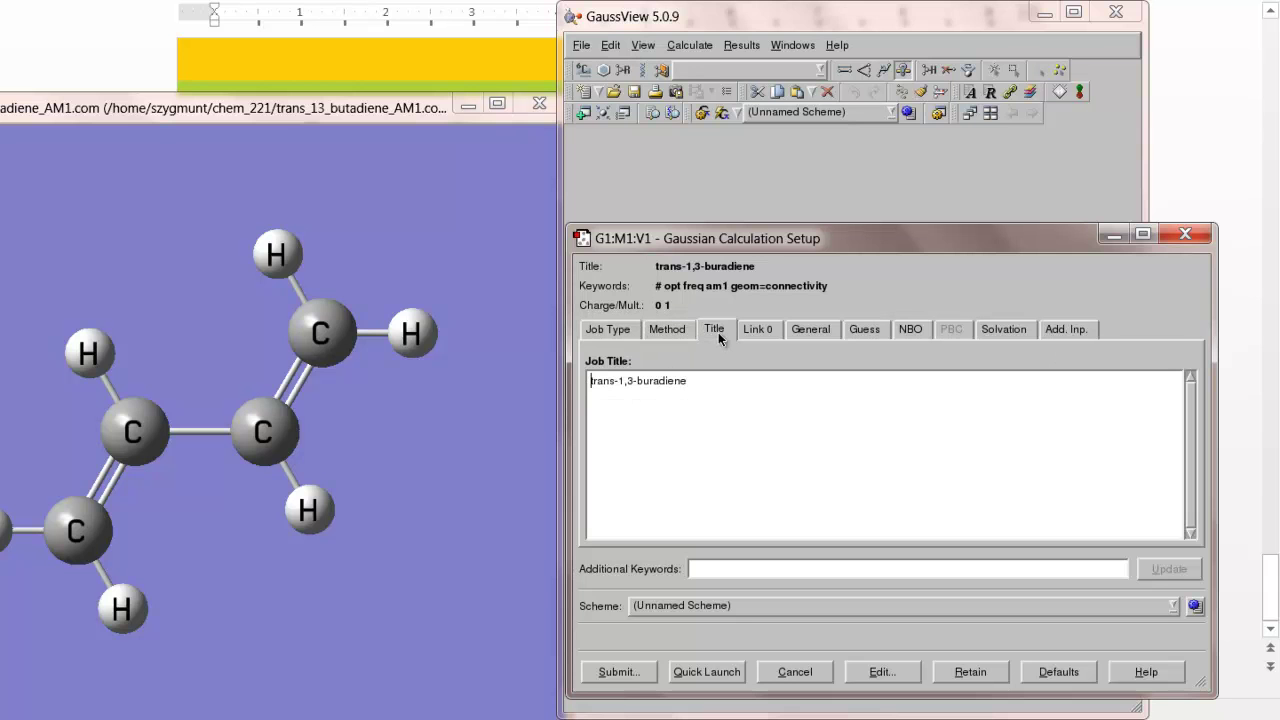
click(752, 333)
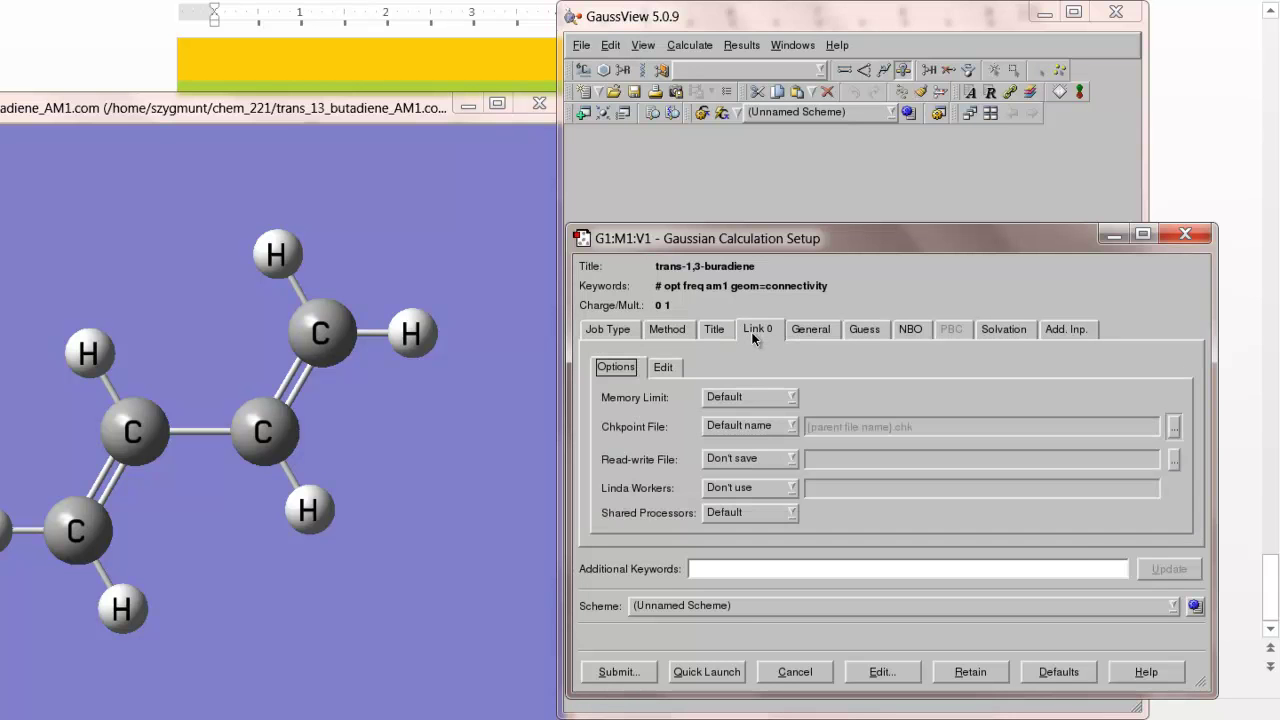
click(807, 336)
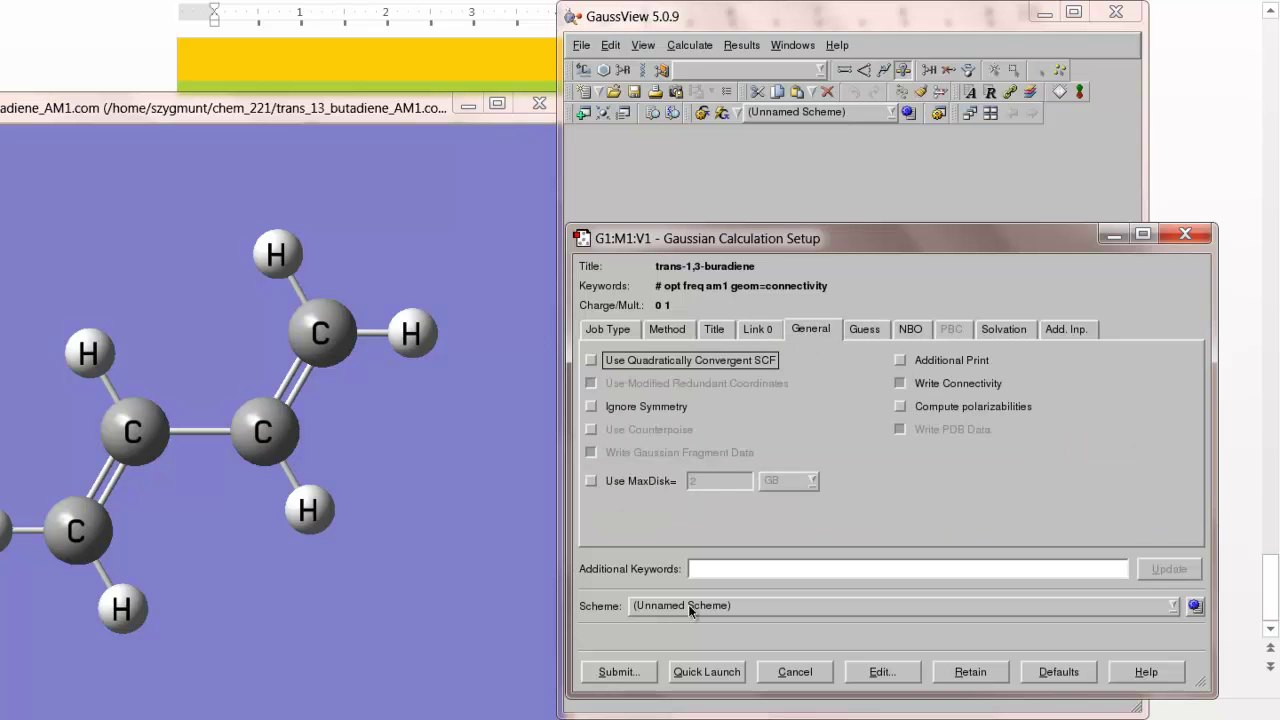
click(634, 668)
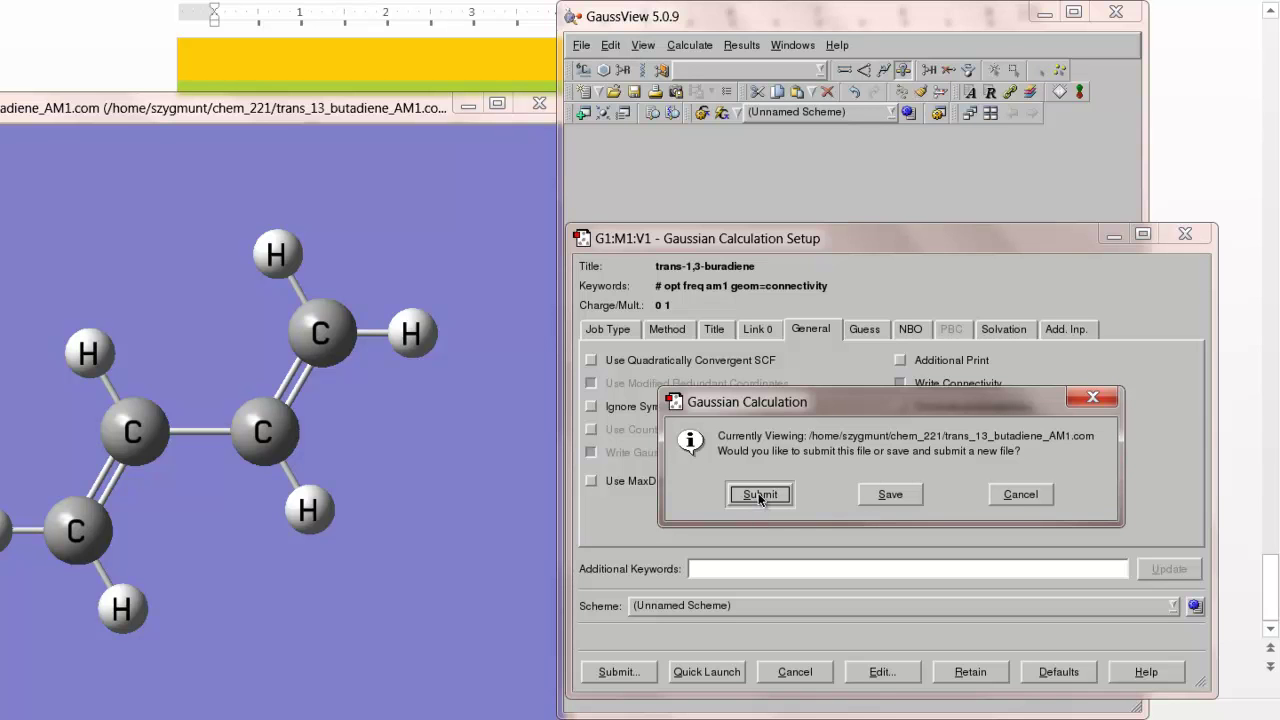
- Submit trans_13_butadiene_AM1.com unchanged and confirm running it in Gaussian
click(759, 495)
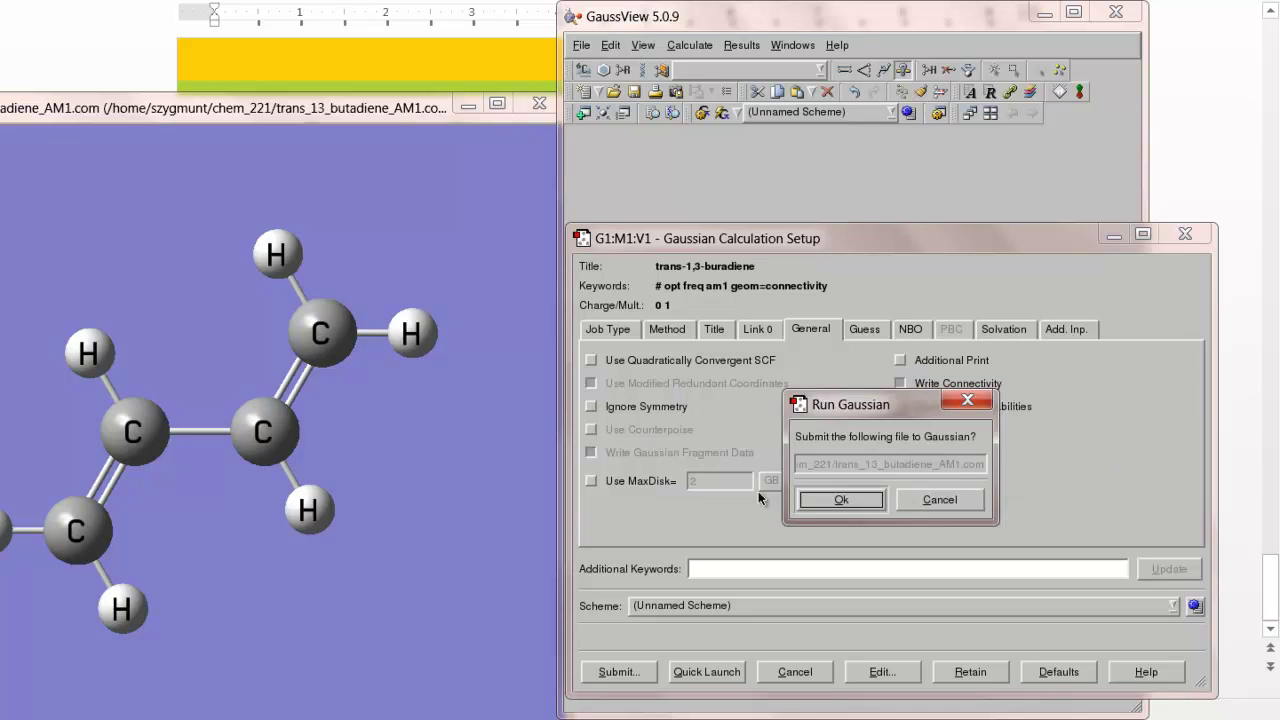
click(835, 503)
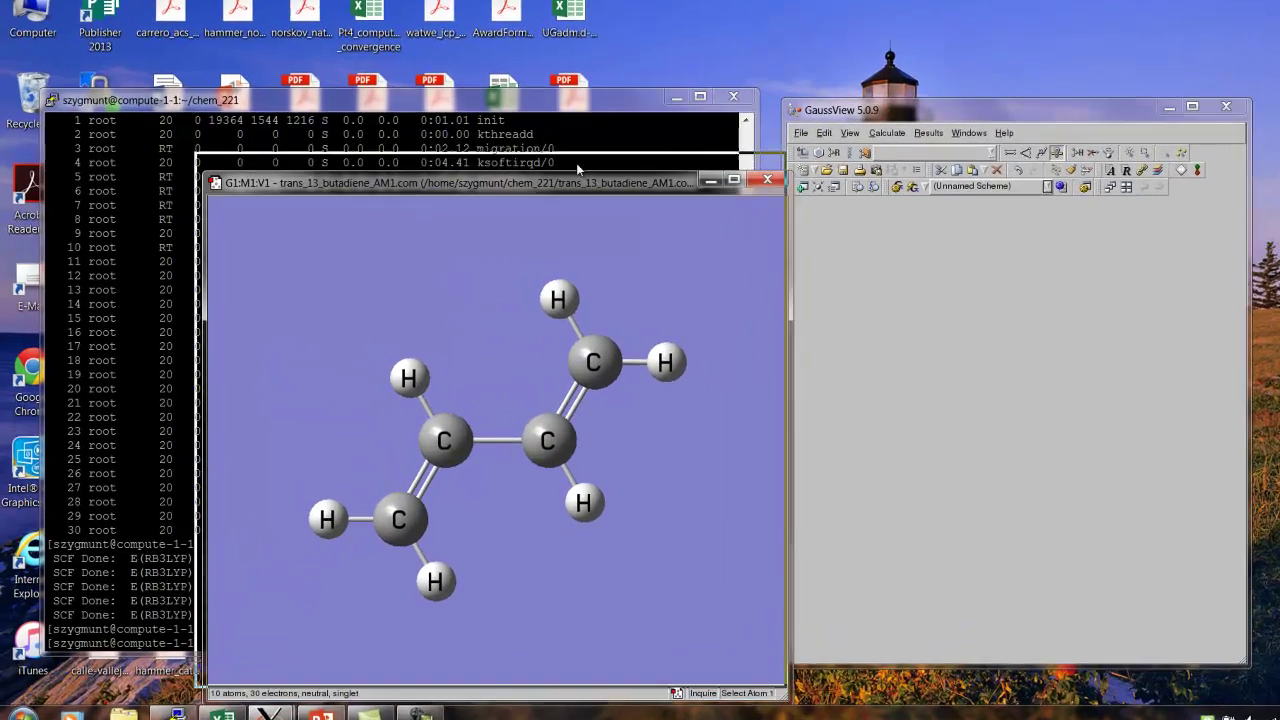
drag(582, 186, 555, 122)
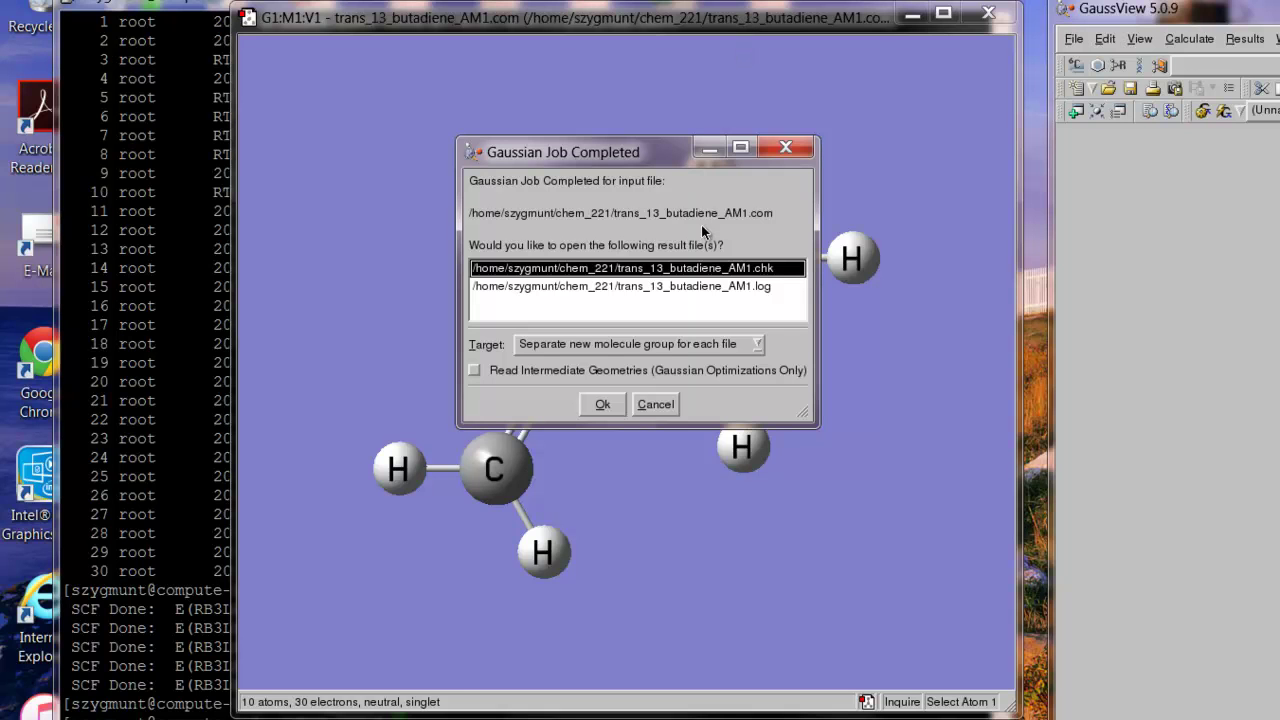
- Open trans_13_butadiene_AM1.log with intermediate geometries included
click(710, 287)
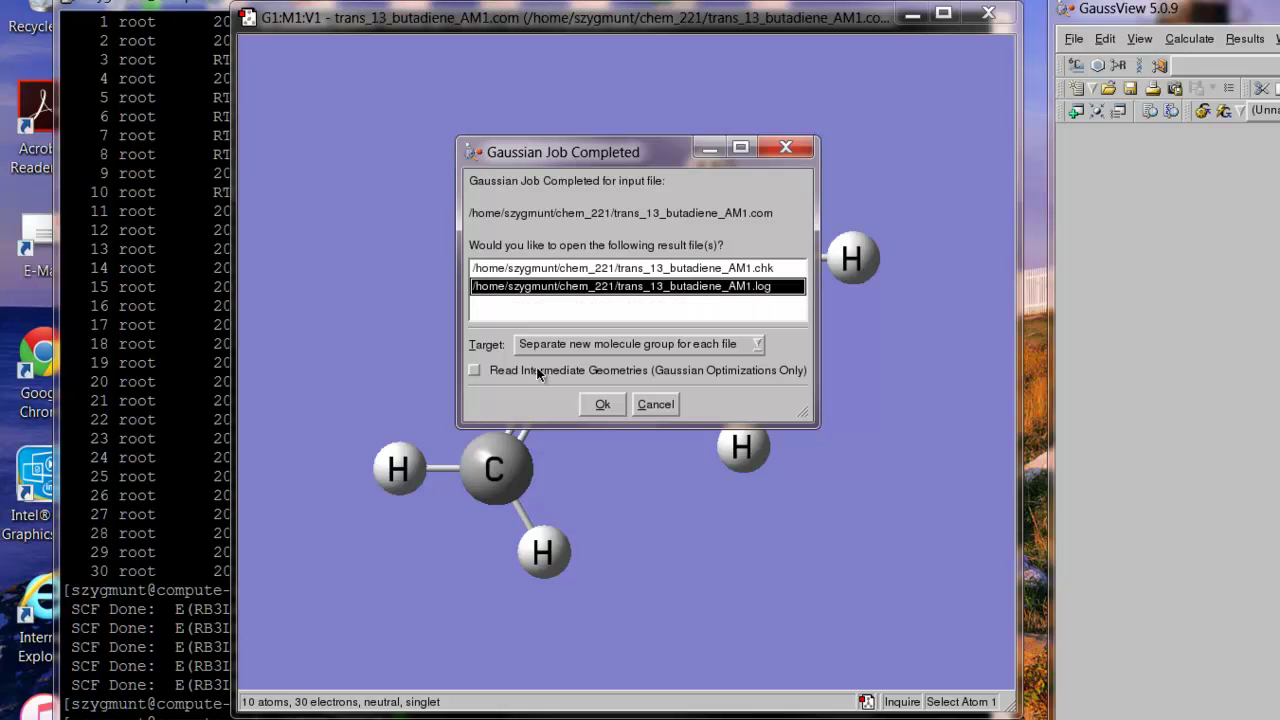
click(474, 370)
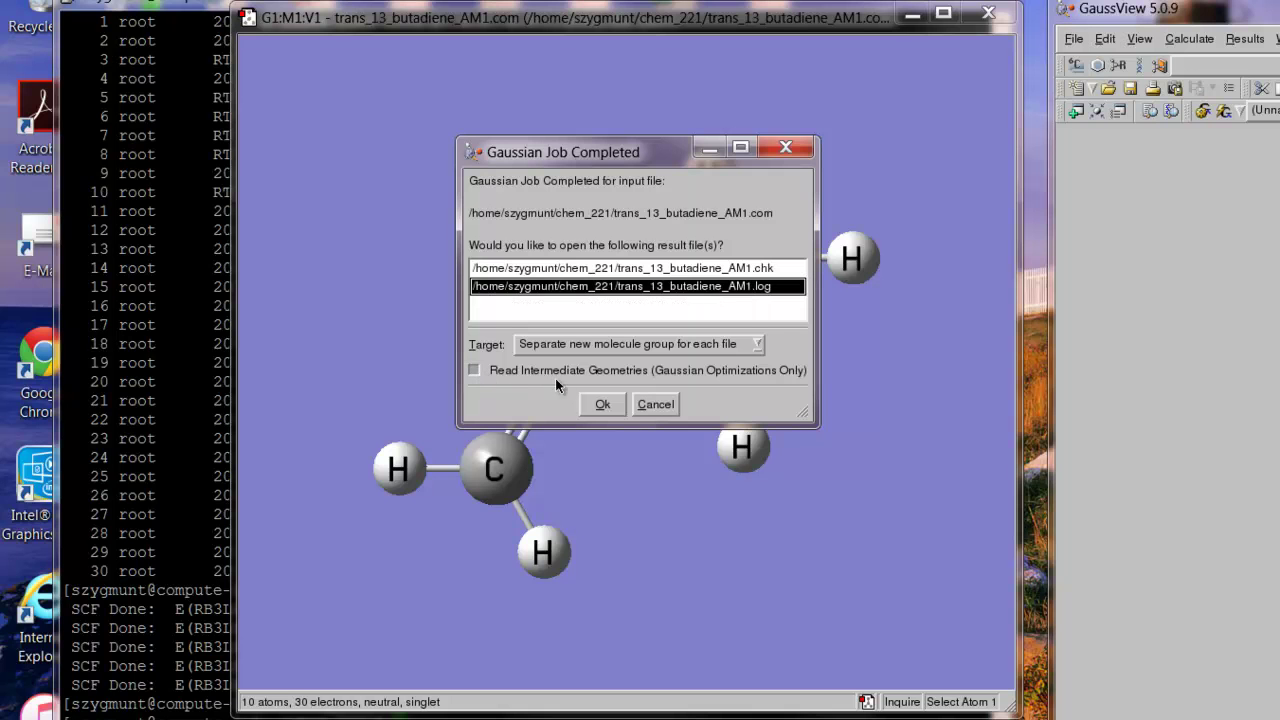
click(600, 403)
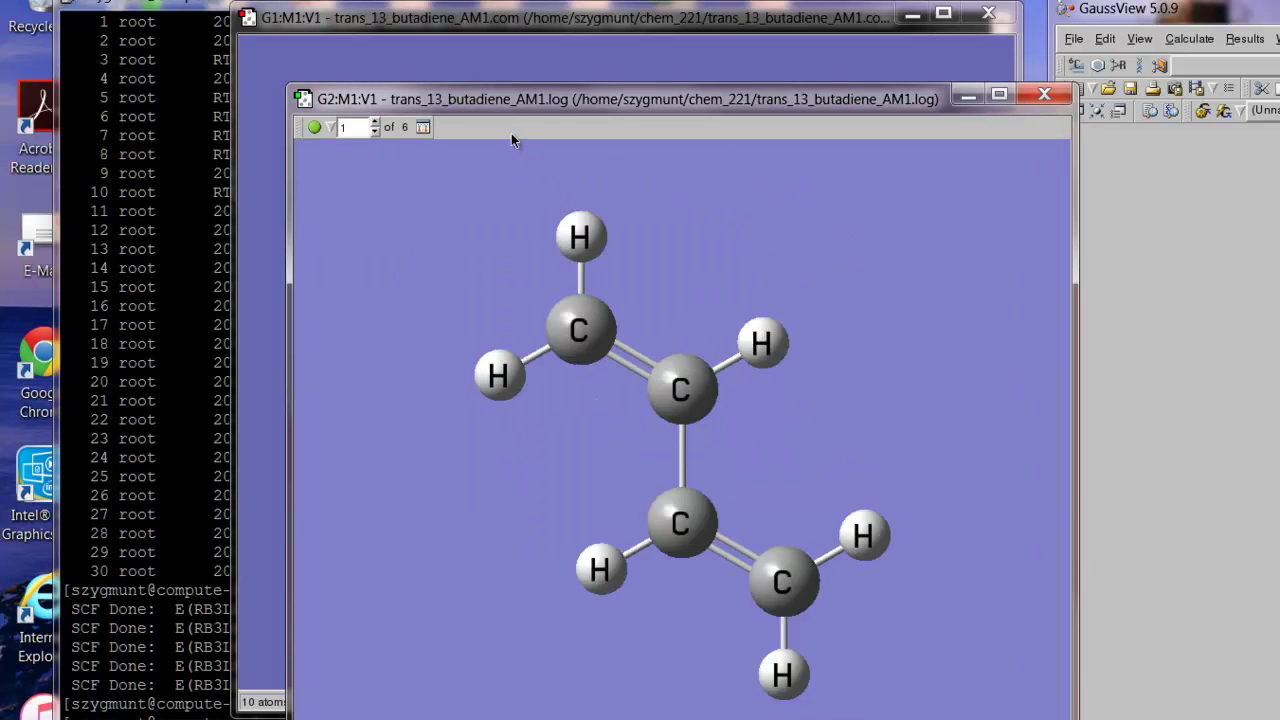
drag(529, 105, 516, 7)
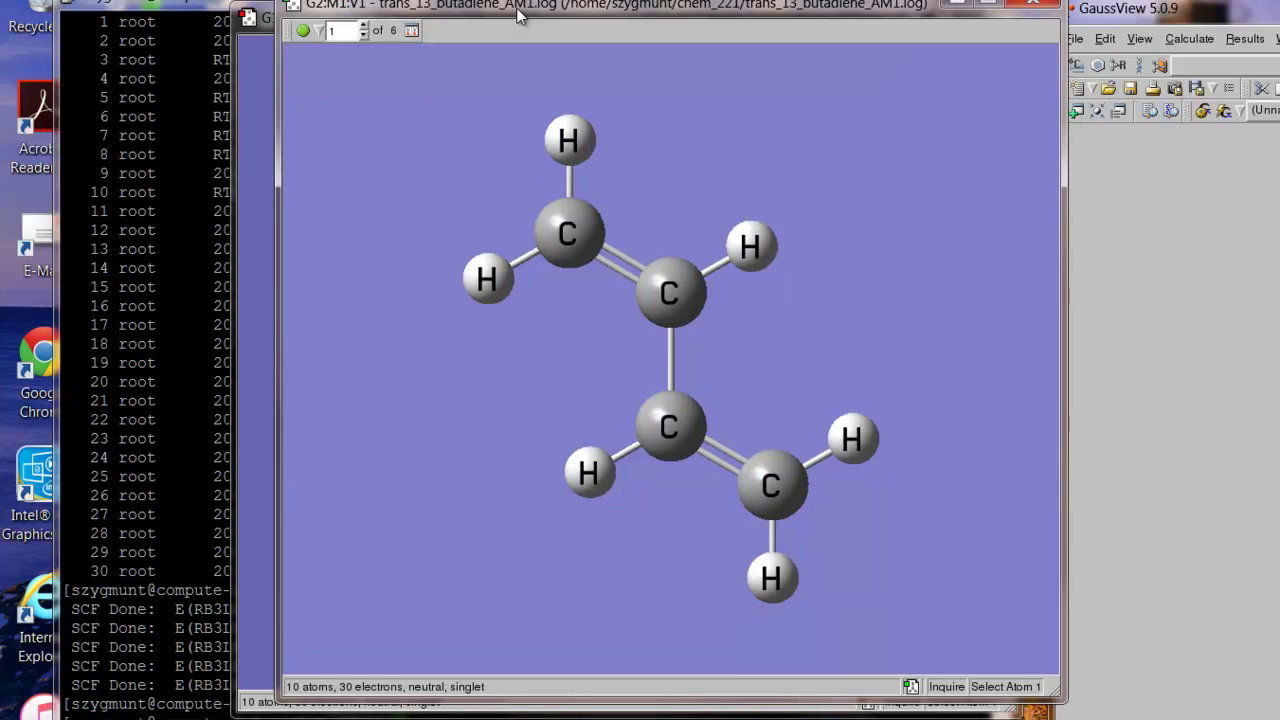
- Browse optimization structures 1–6, end on final structure 6, and rotate the molecule
click(363, 36)
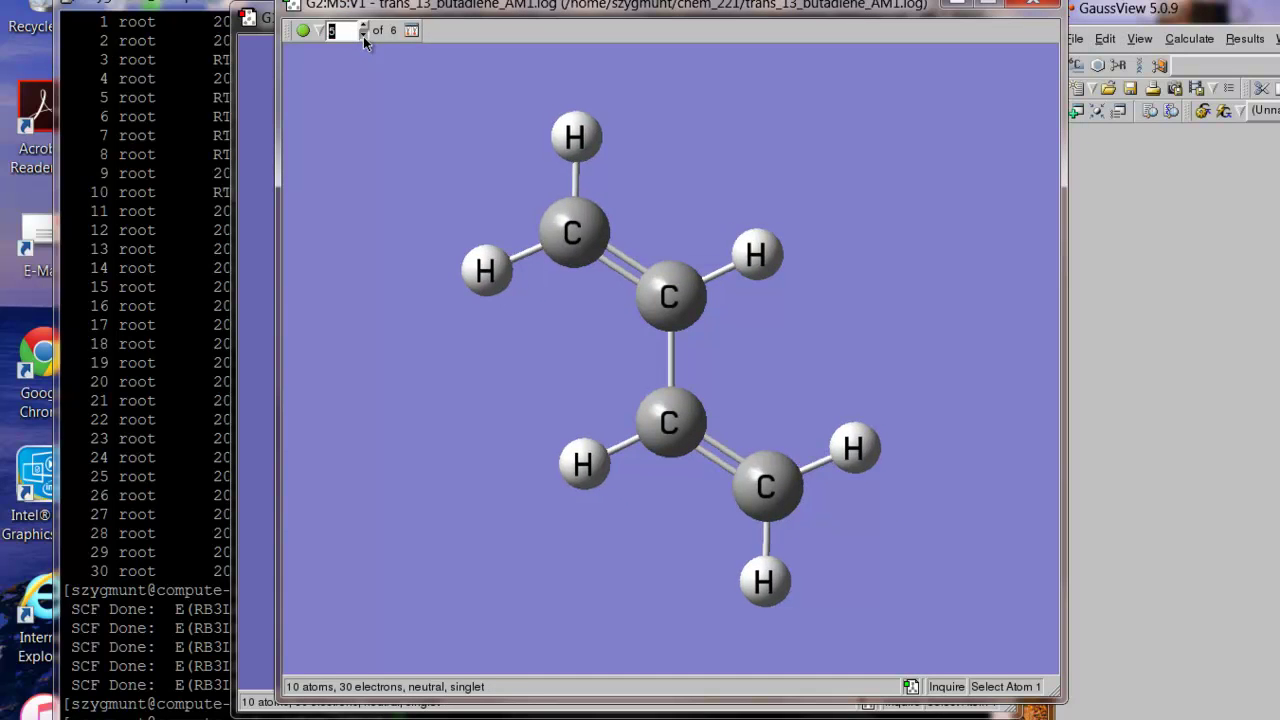
click(363, 36)
click(363, 36)
click(363, 36)
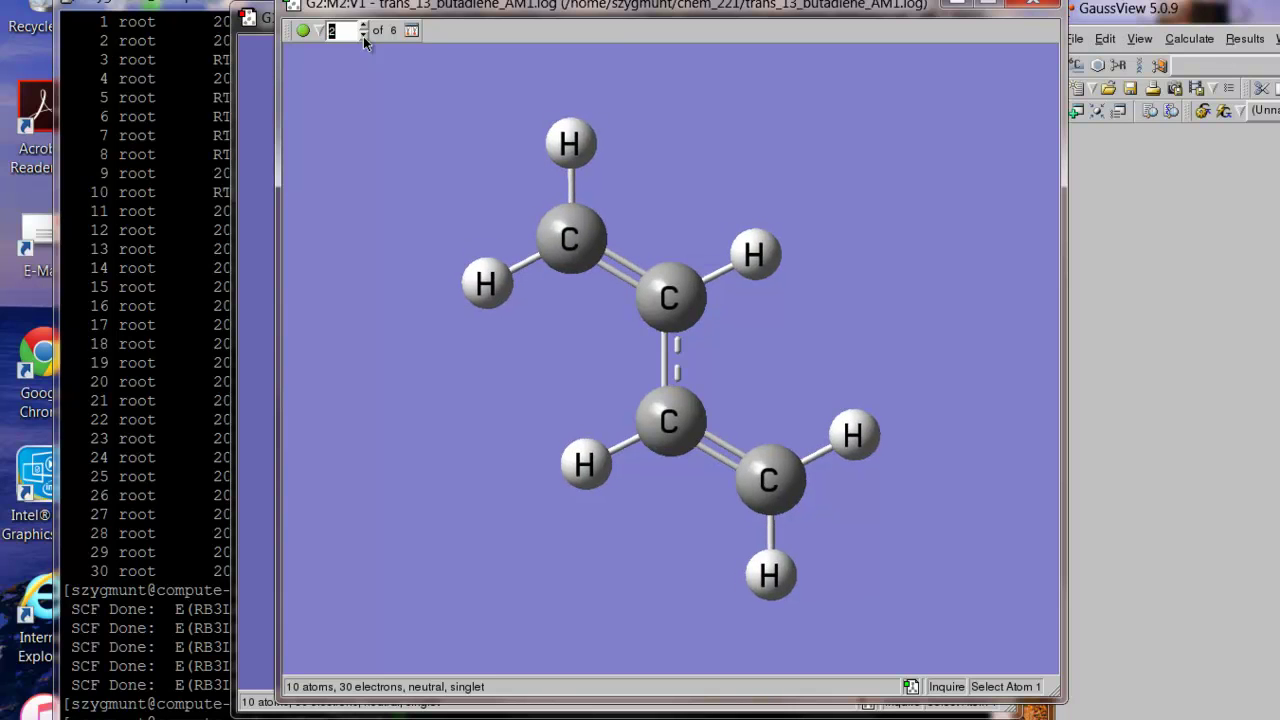
click(363, 36)
click(363, 38)
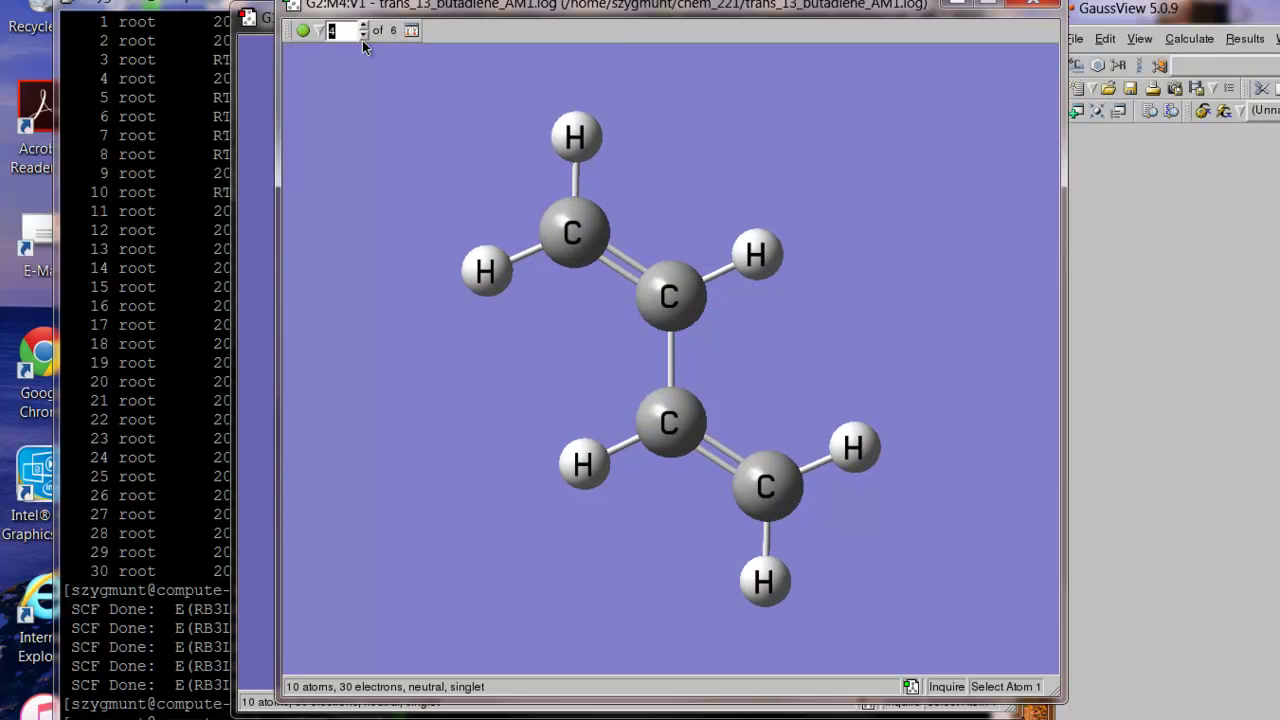
click(363, 37)
click(363, 37)
click(363, 37)
click(362, 37)
drag(390, 116, 1088, 93)
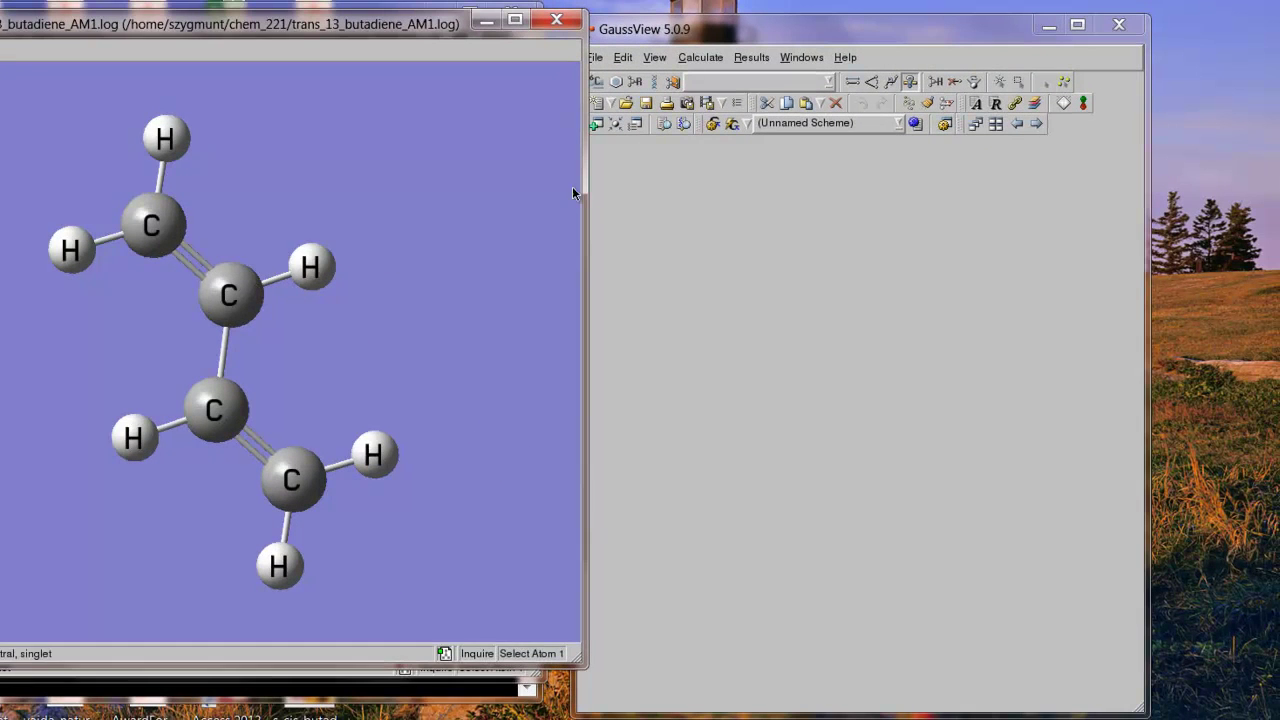
- View the trans-1,3-butadiene calculation summary, close it, and return to the Results menu
click(756, 58)
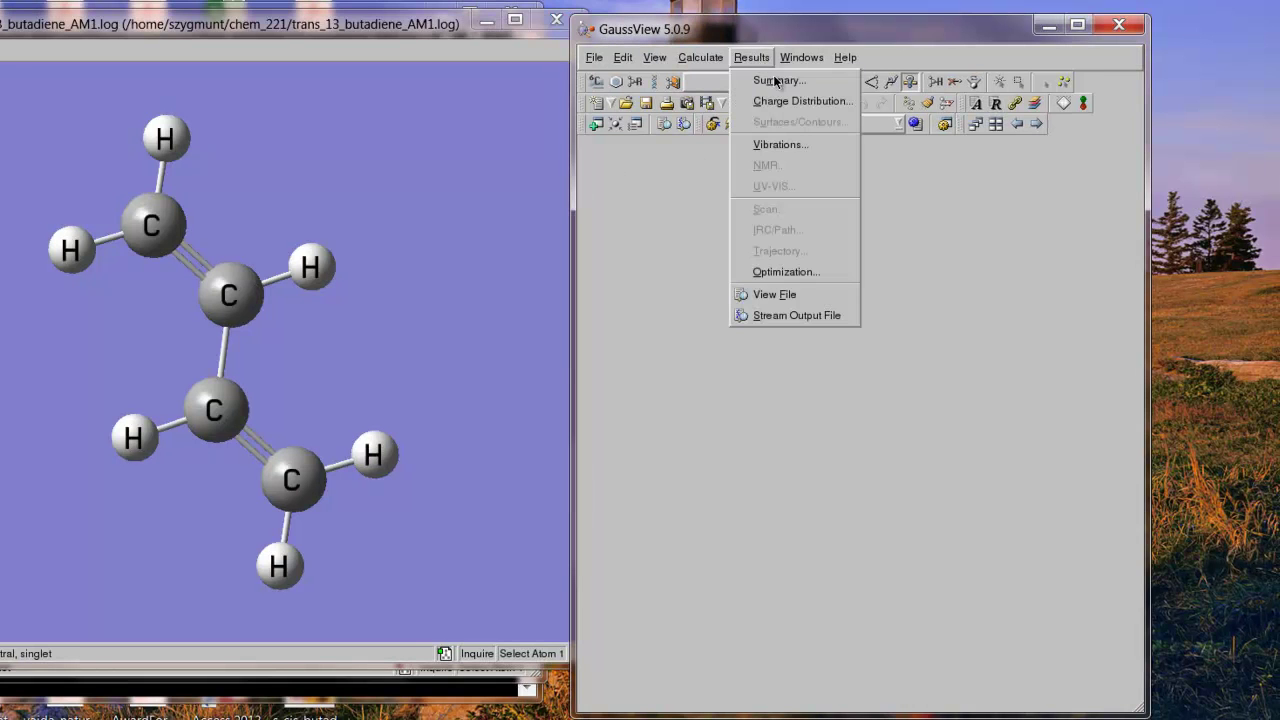
click(775, 80)
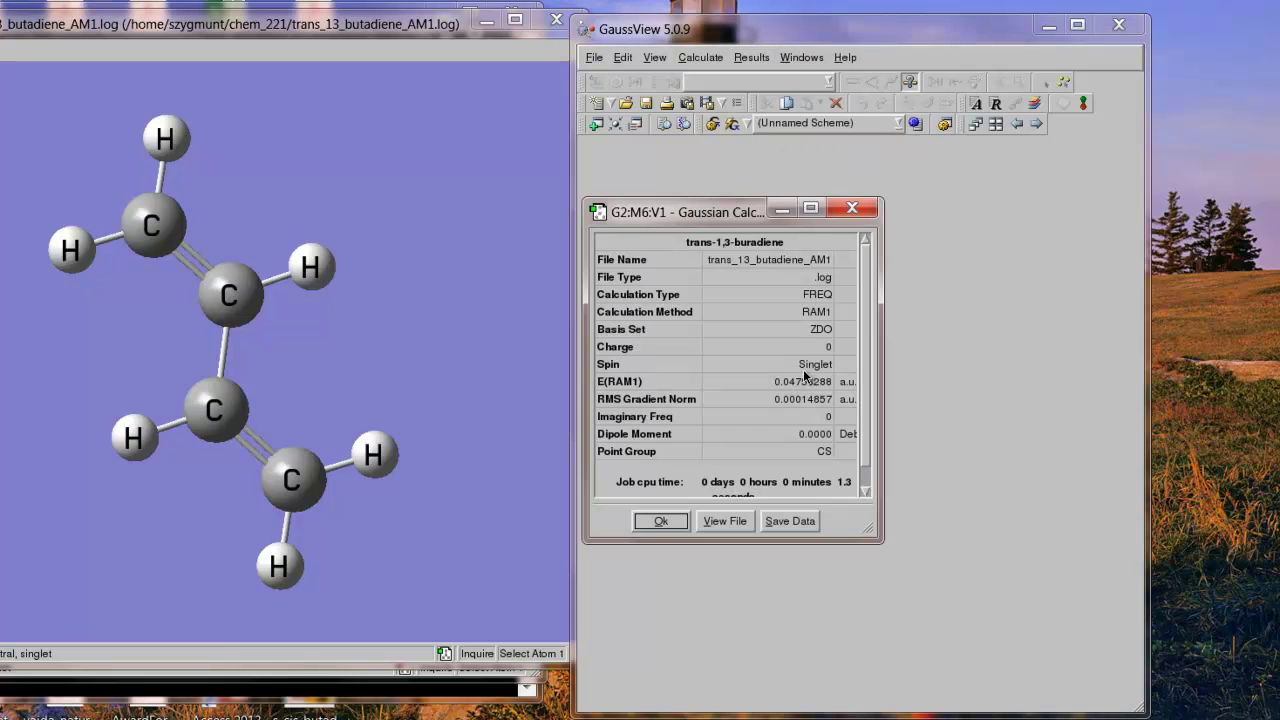
click(850, 209)
click(758, 60)
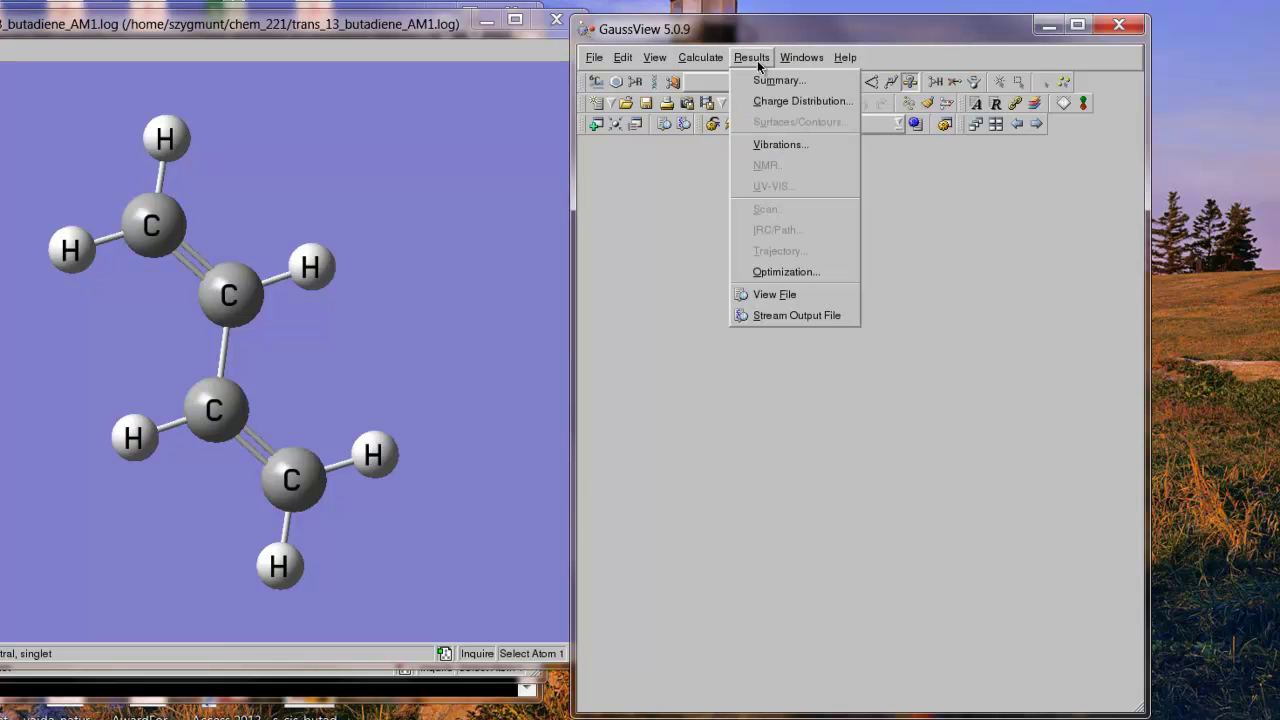
- Open Display Vibrations, enlarge it, and place it right of the molecule window
click(772, 143)
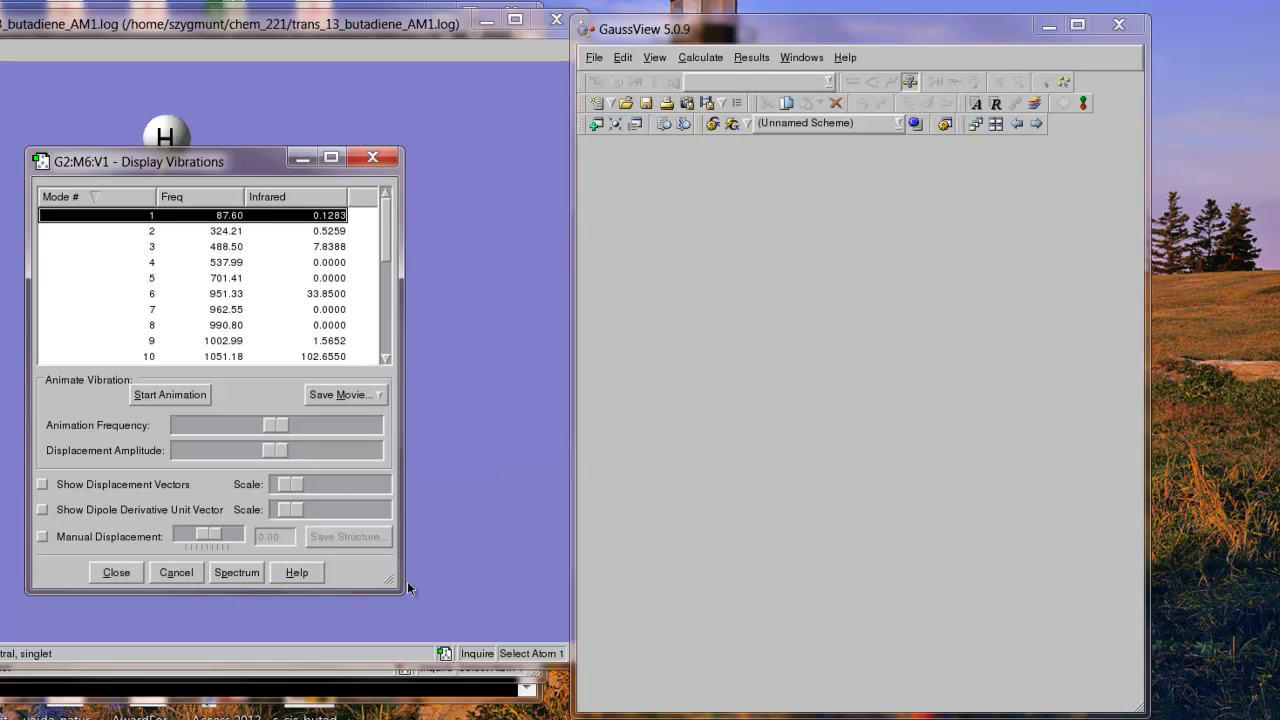
drag(404, 590, 545, 630)
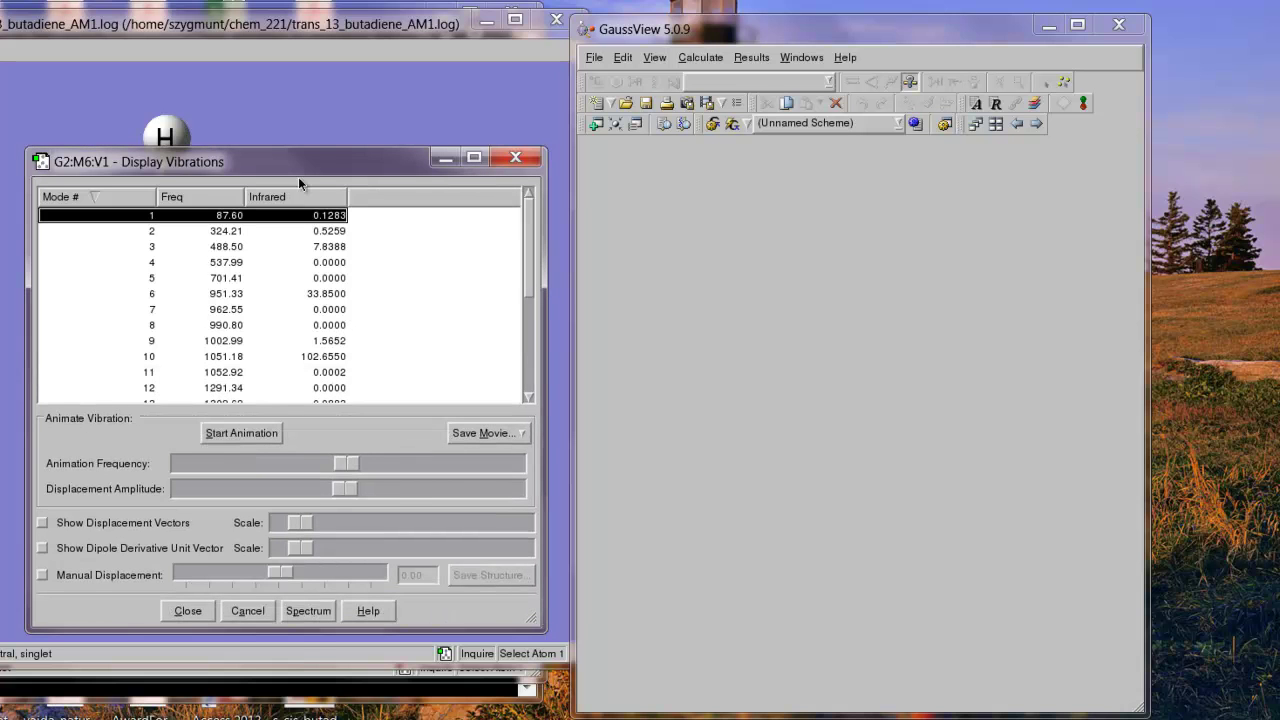
drag(298, 172, 1190, 114)
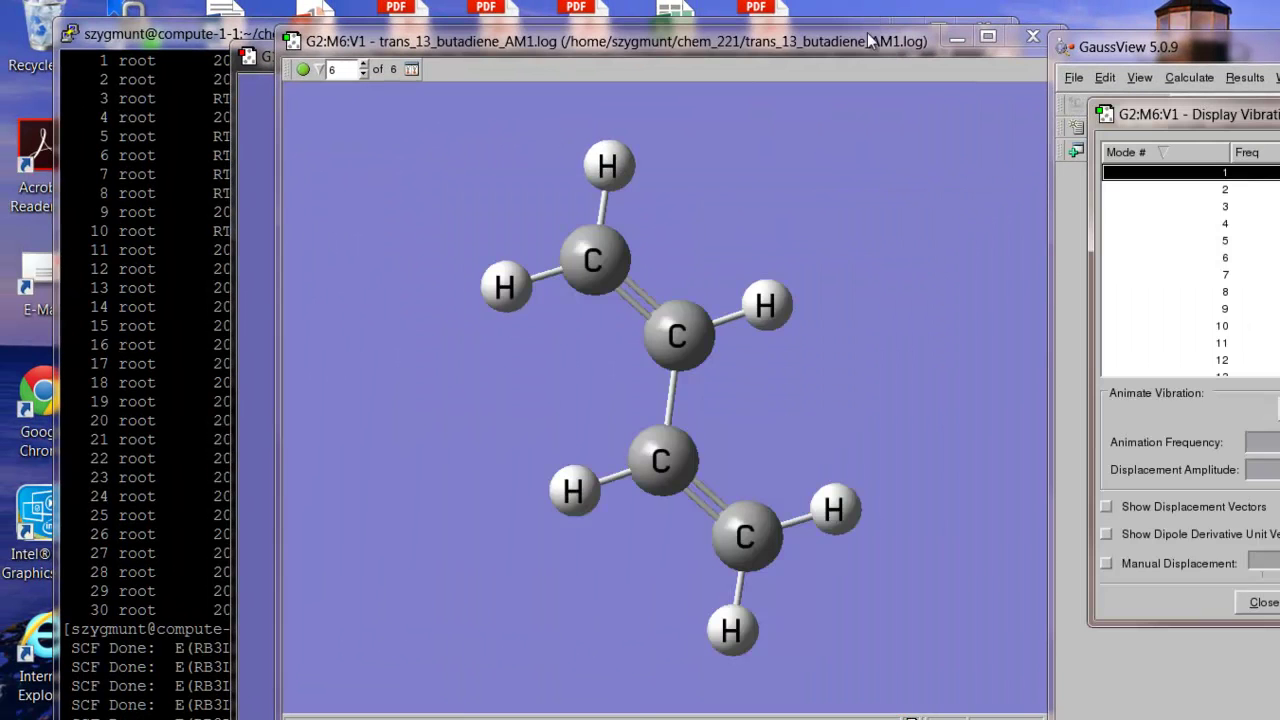
drag(863, 38, 803, 14)
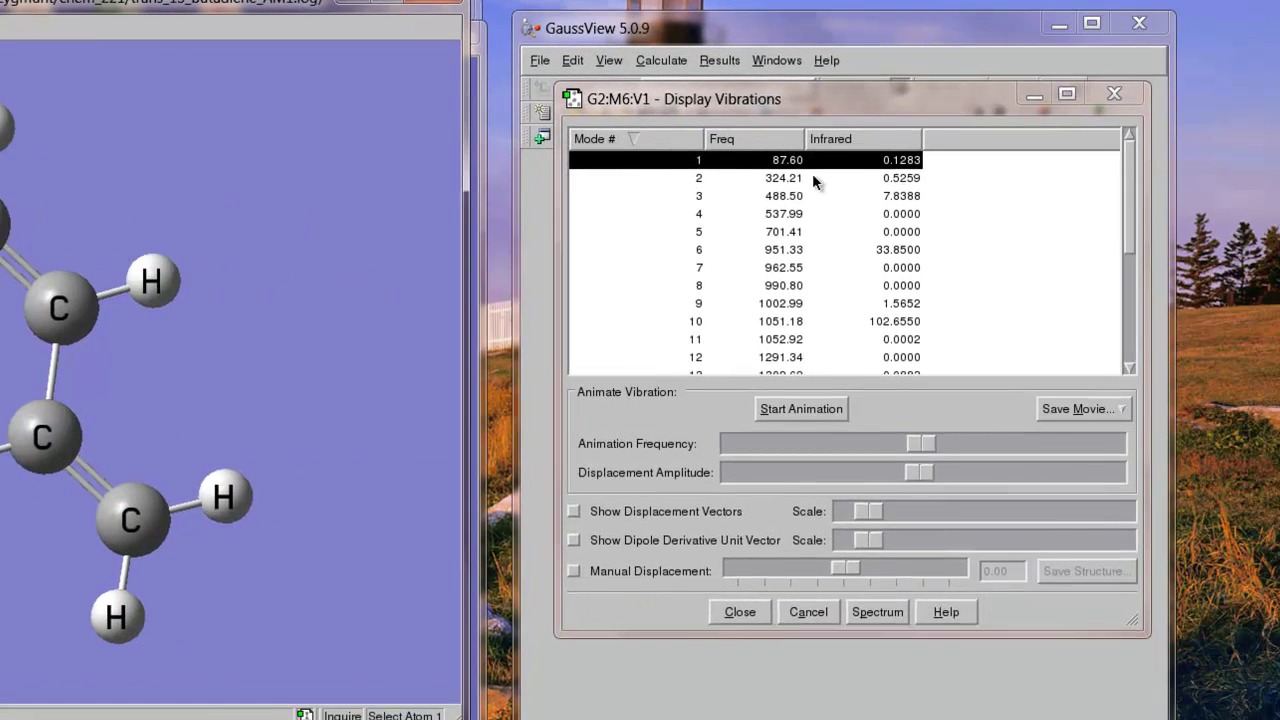
- Select modes 1 (87.60), 2 (324.21) and 3 (488.50) in the list
click(1208, 187)
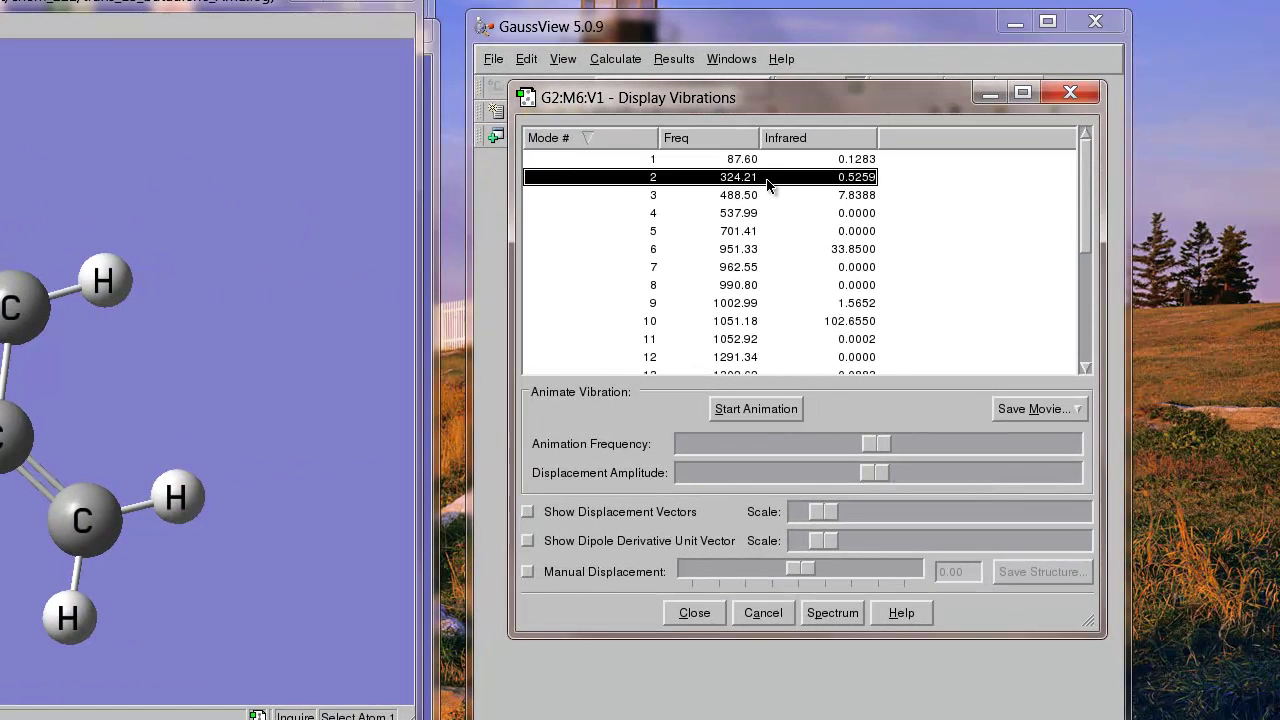
click(748, 160)
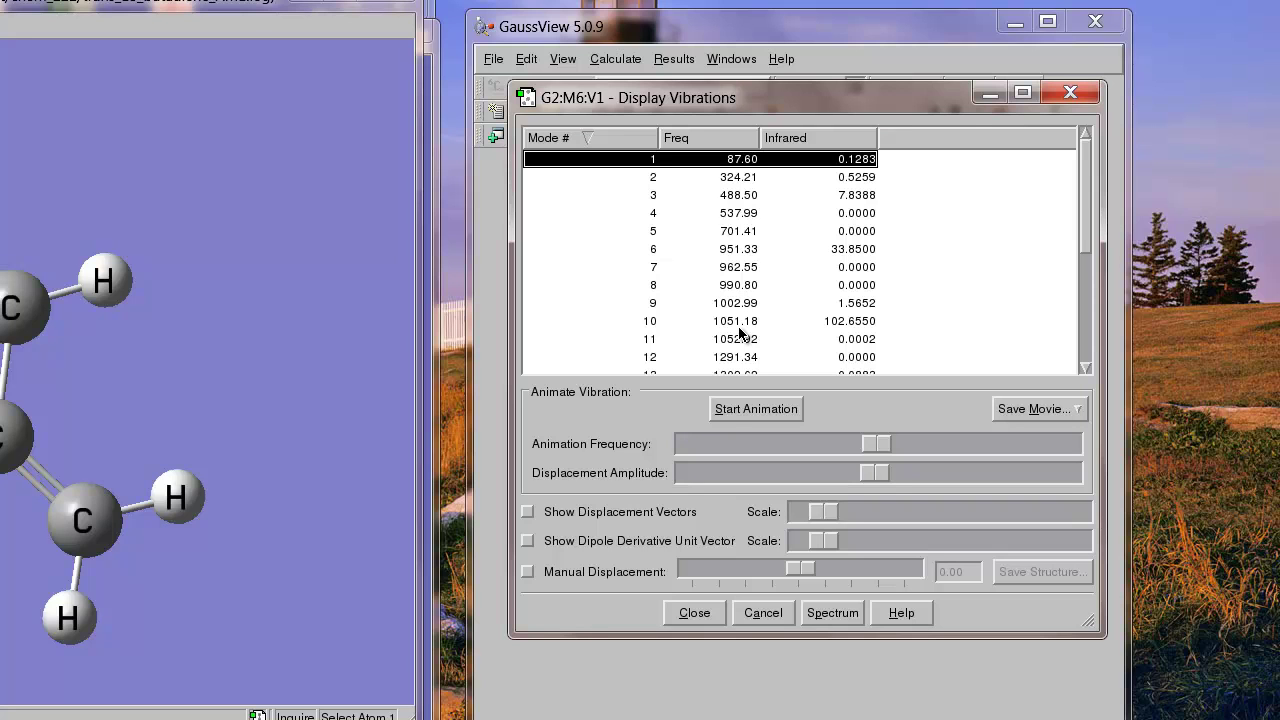
click(723, 180)
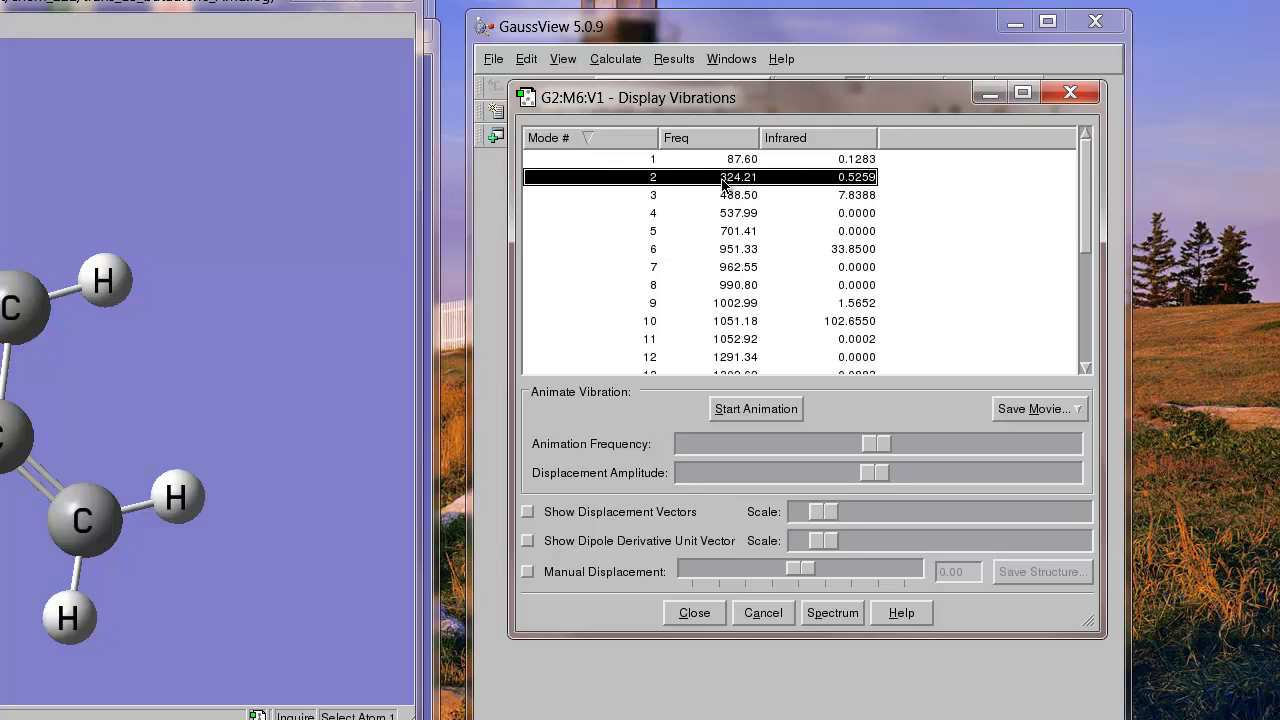
click(728, 200)
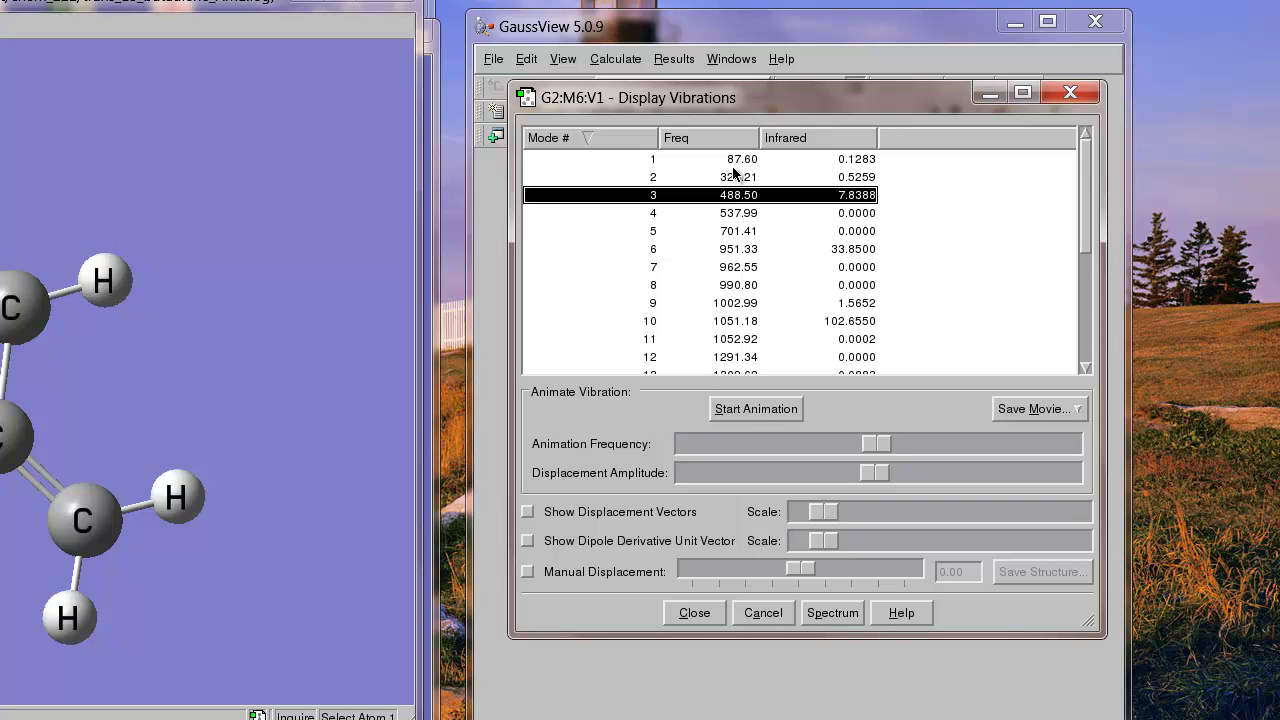
- Animate vibrational mode 1 at 87.60
click(738, 161)
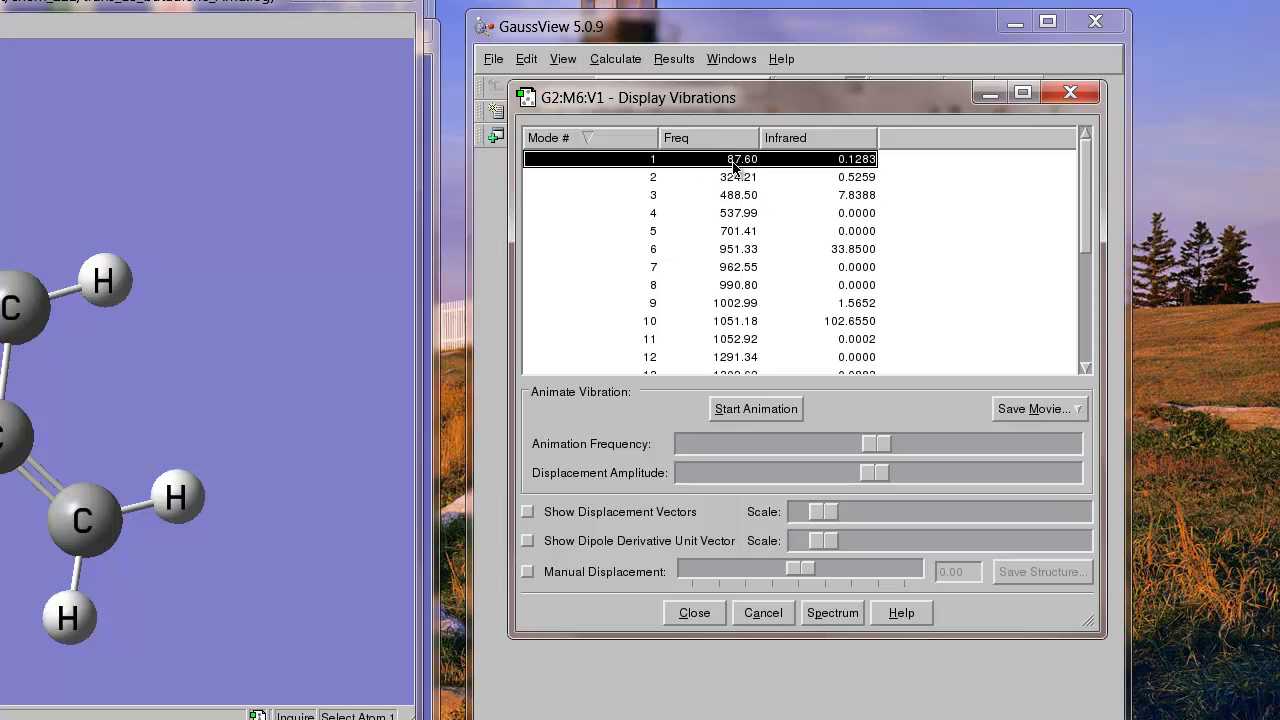
click(754, 407)
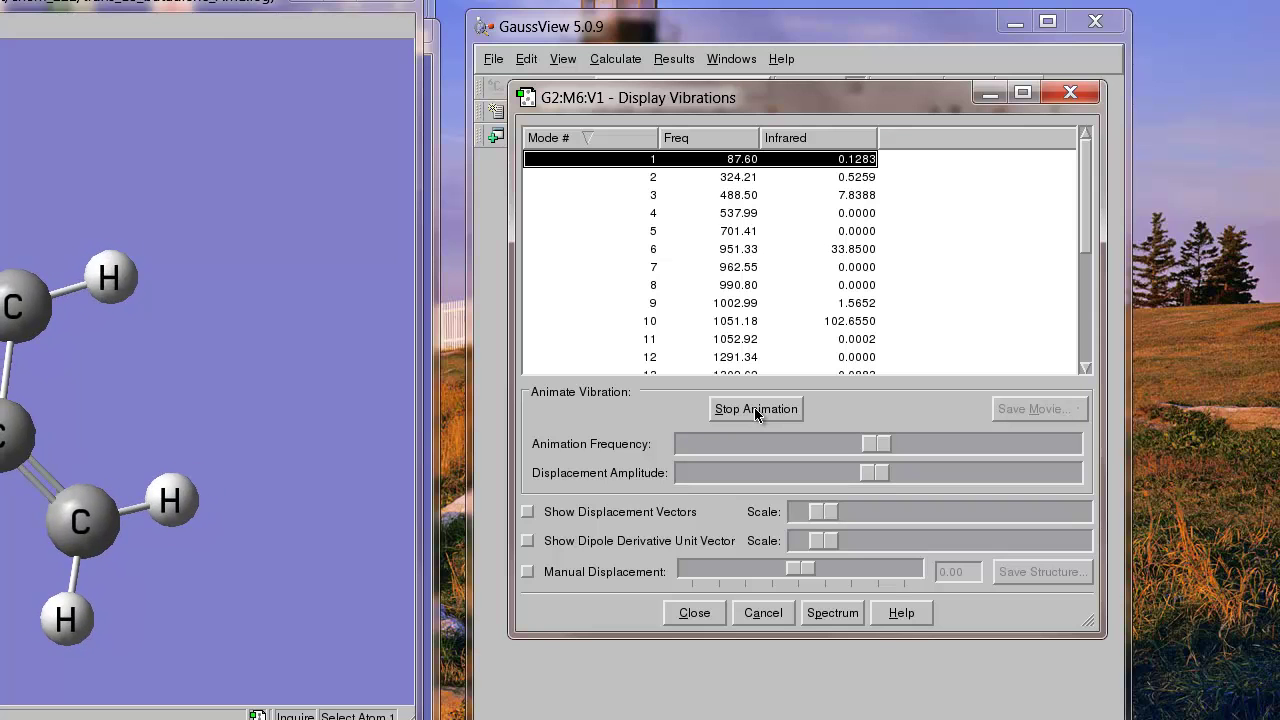
click(195, 603)
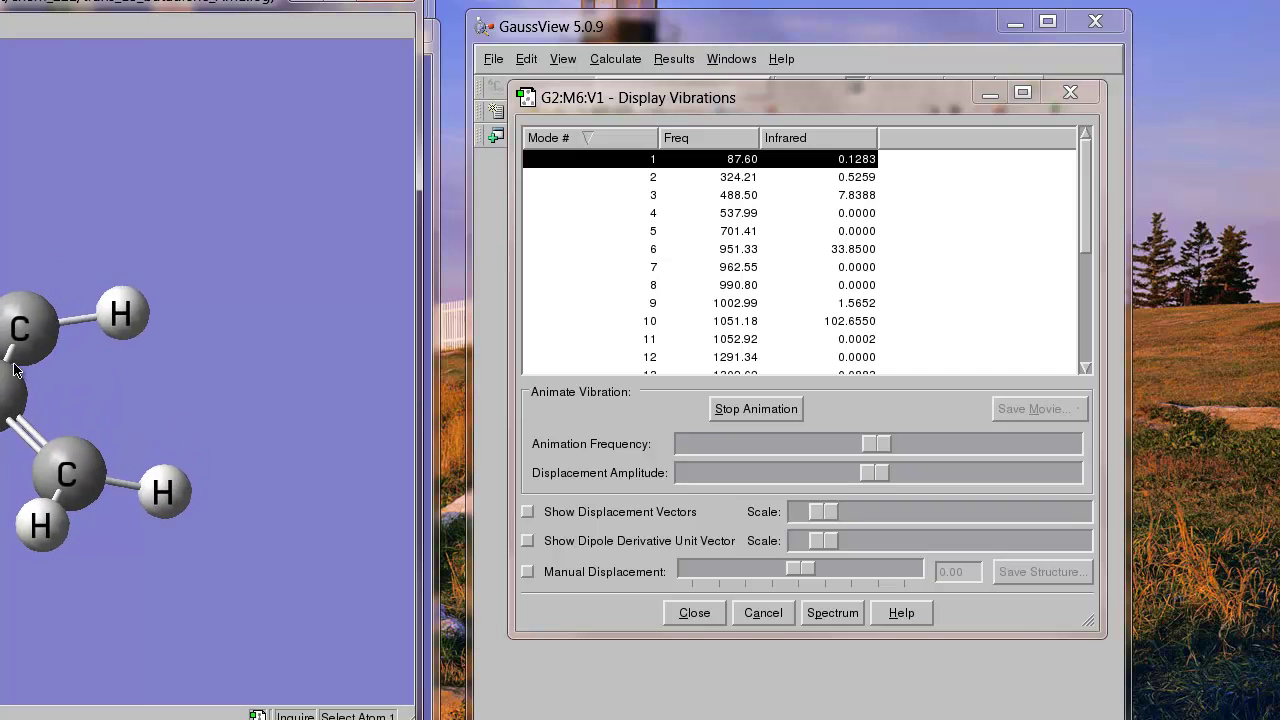
- Animate modes 2 through 7, then jump ahead to the last mode, 24
click(677, 163)
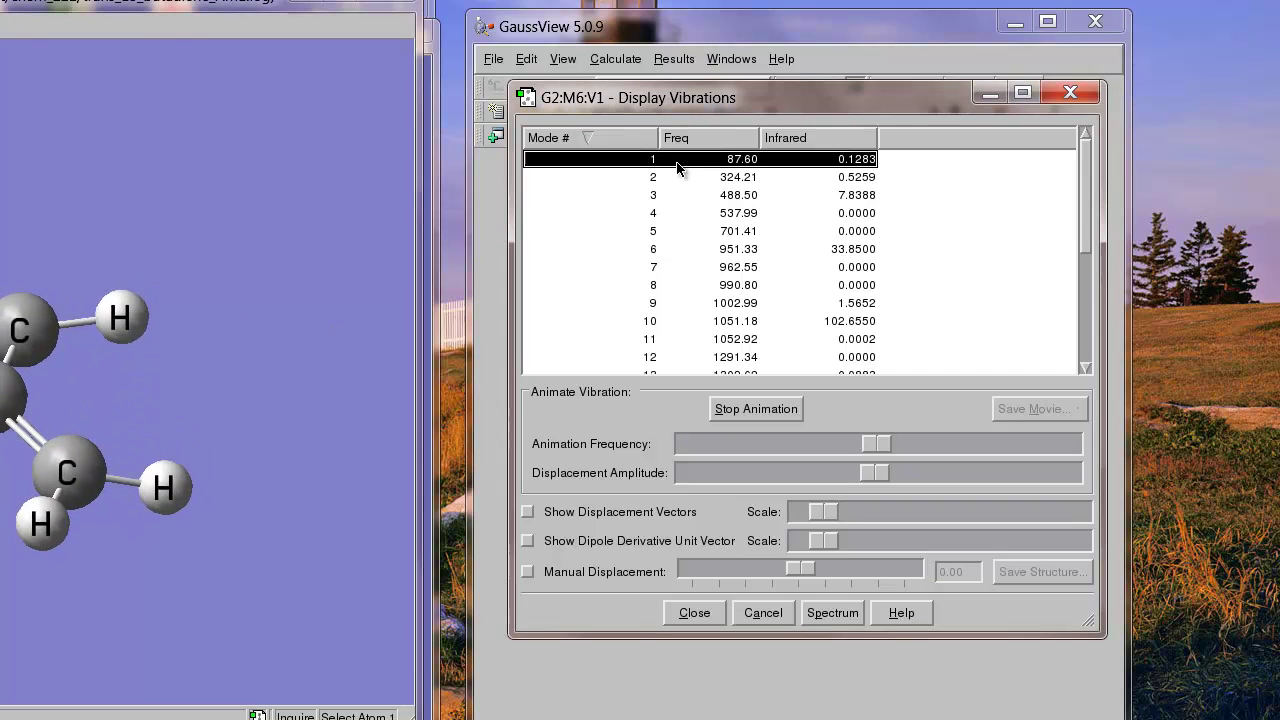
key(Down)
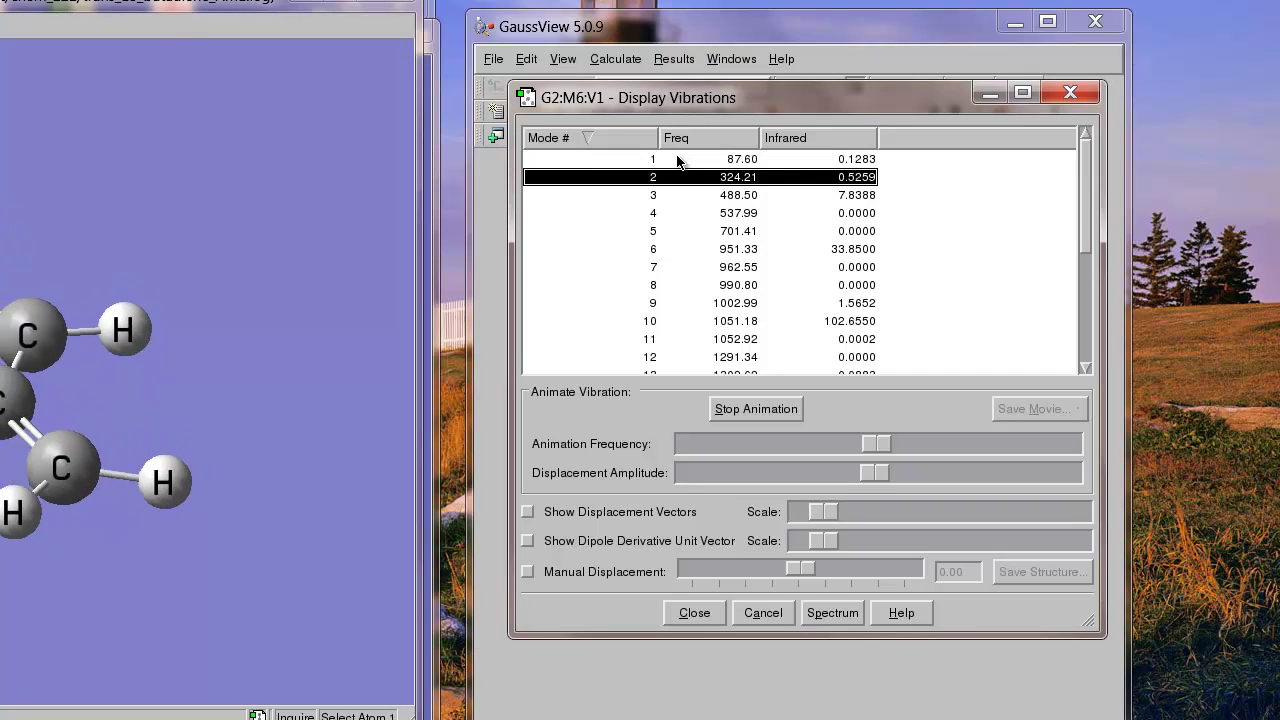
key(Down)
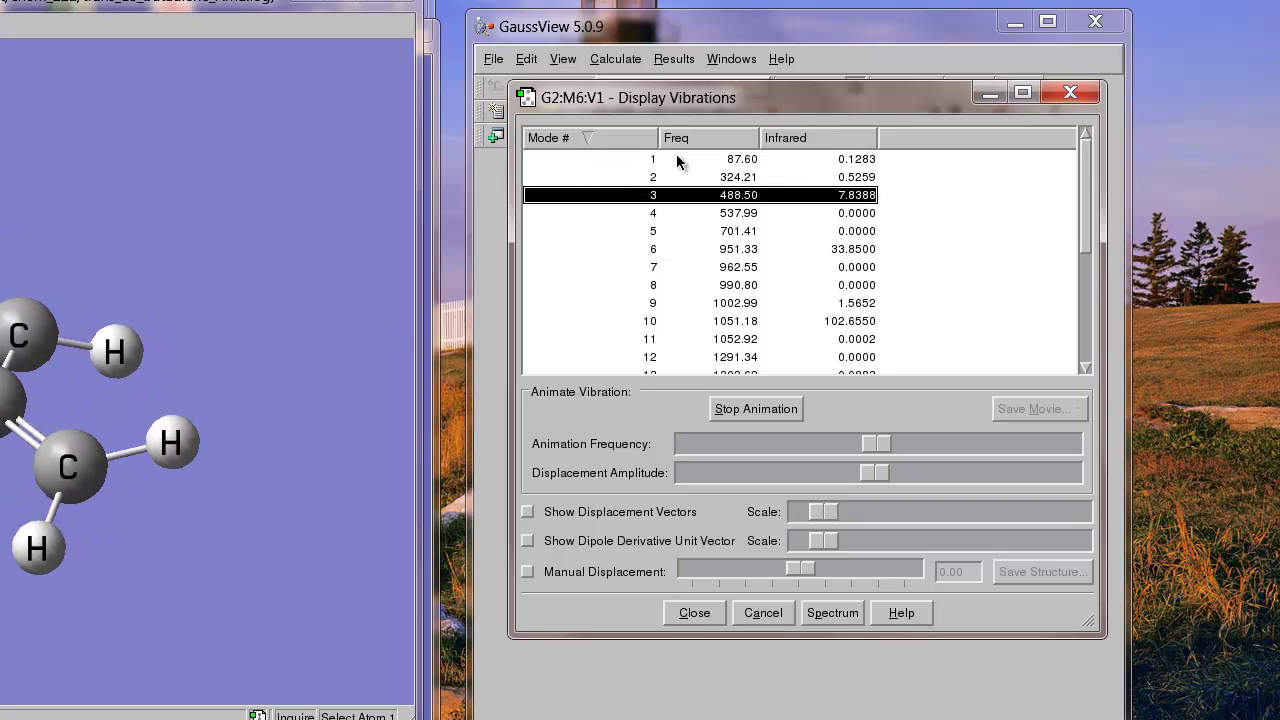
key(Down)
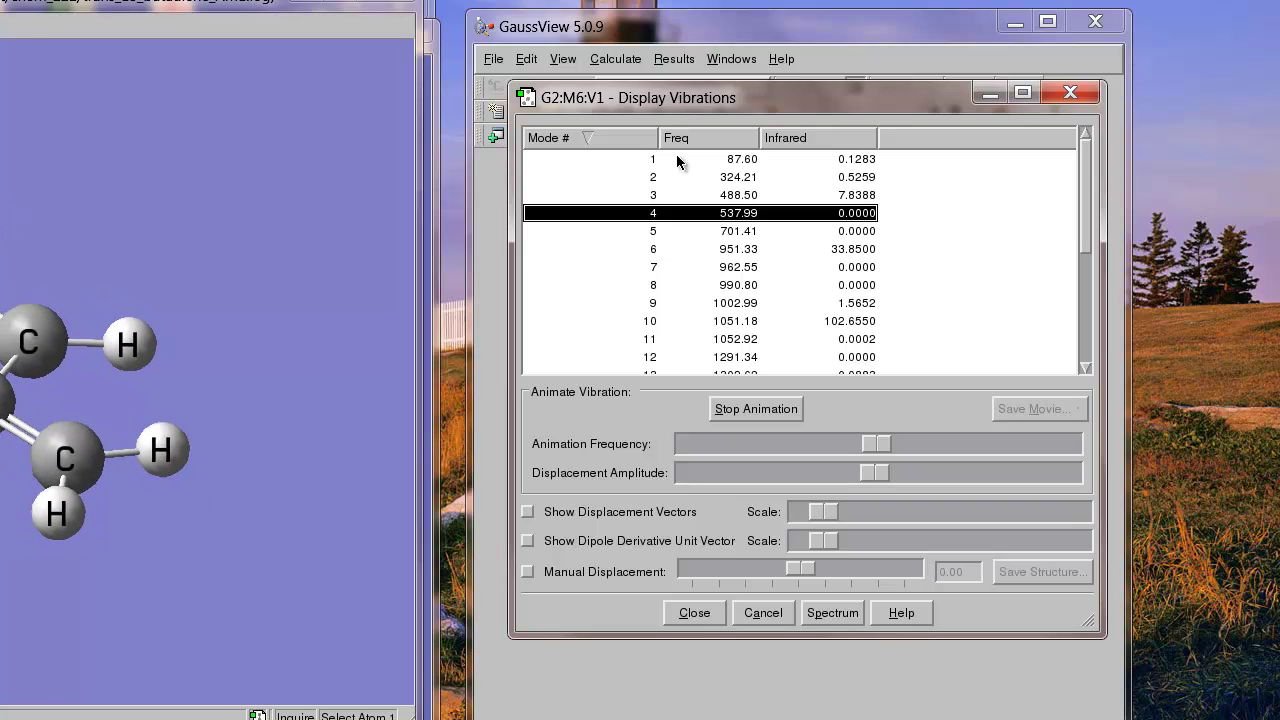
key(Down)
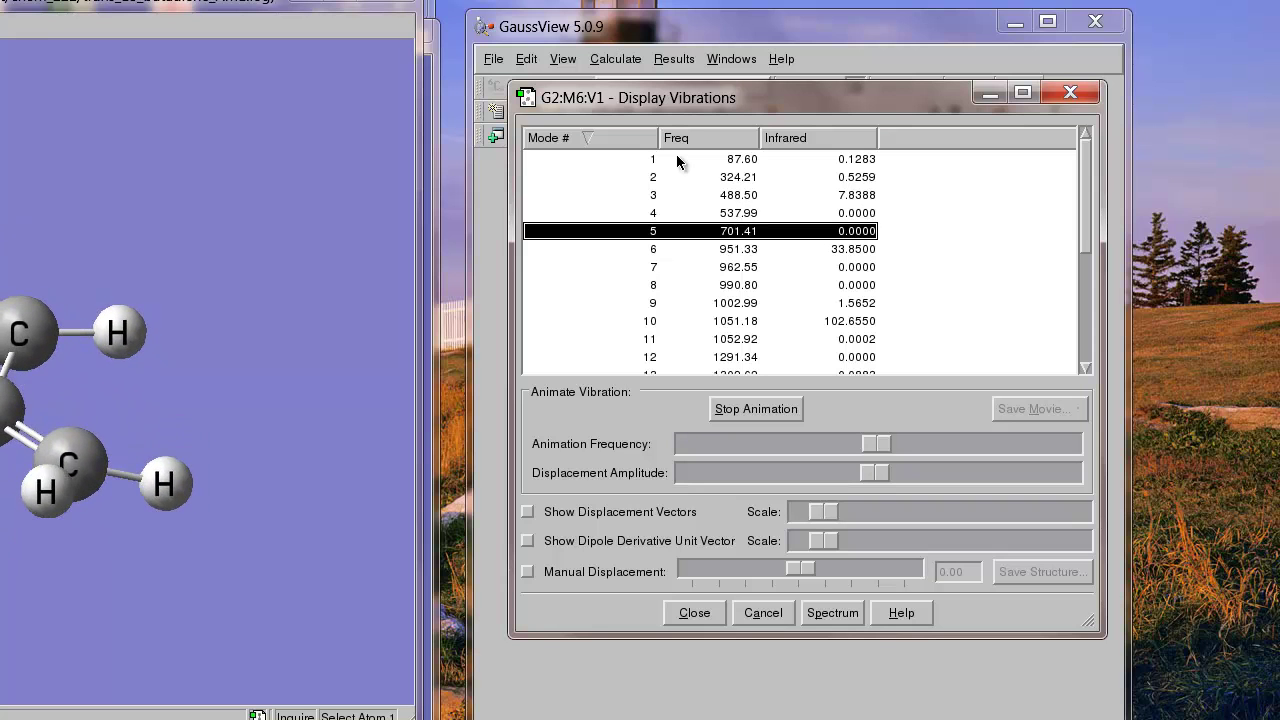
key(Down)
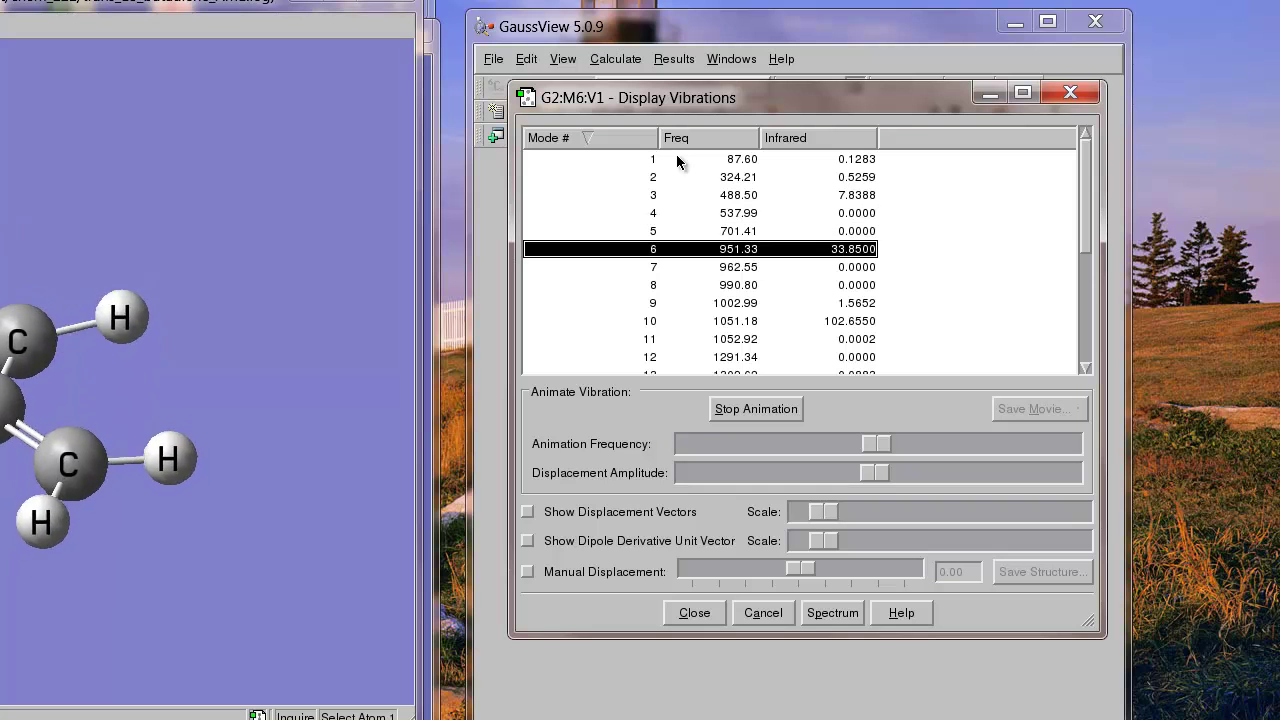
key(Down)
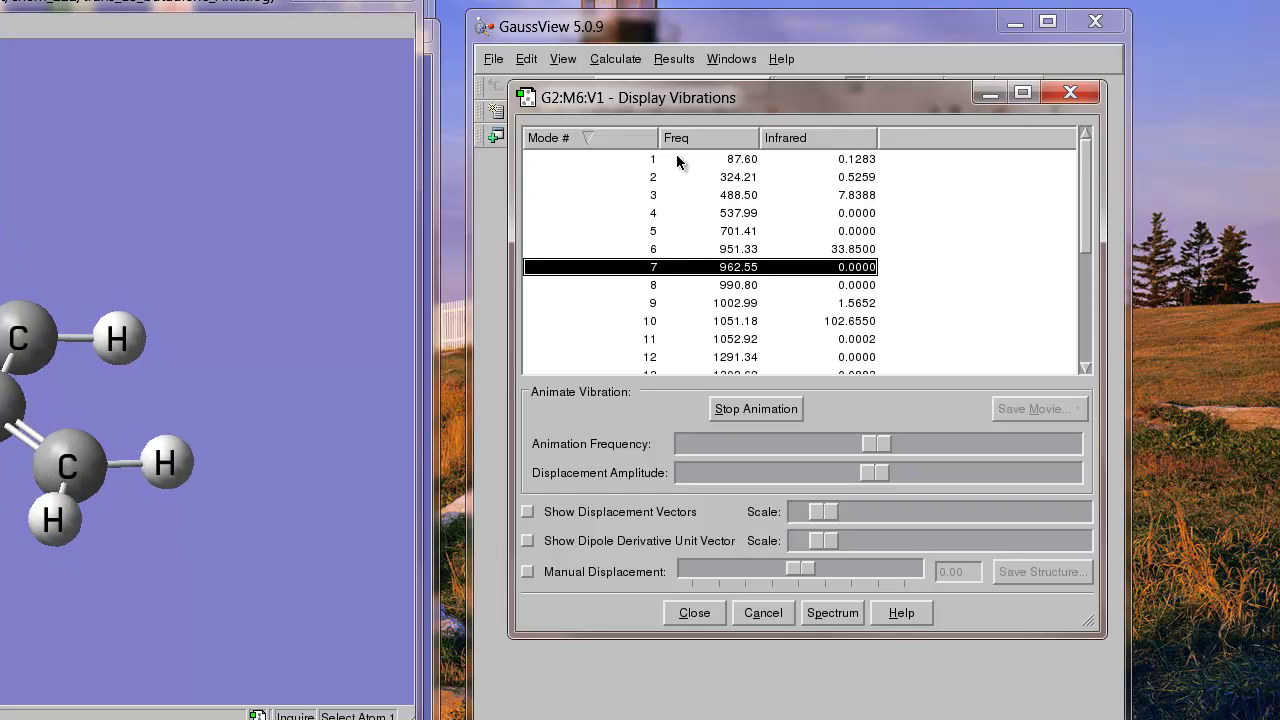
key(Down)
key(Down)
key(Down)
key(Down)
key(Down)
key(Down)
key(Down)
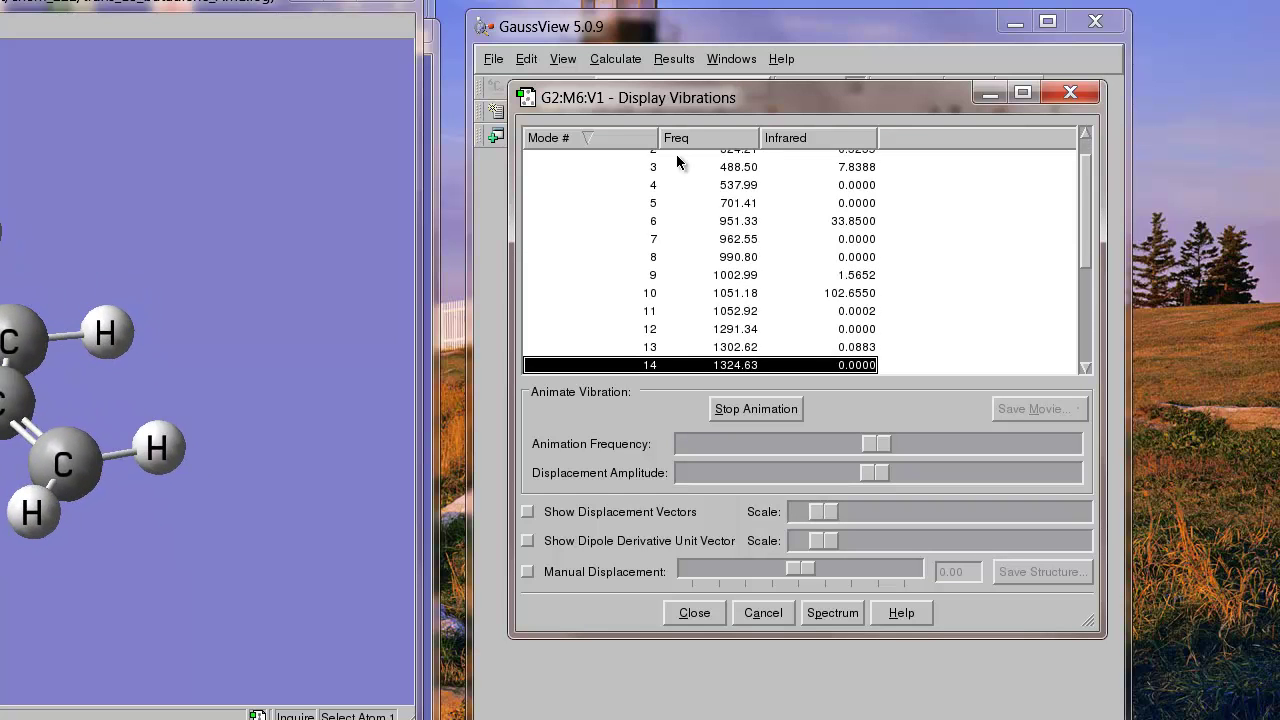
key(Down)
key(Down)
key(Down)
key(Down)
key(Down)
key(Down)
key(Down)
key(Down)
key(Down)
key(Down)
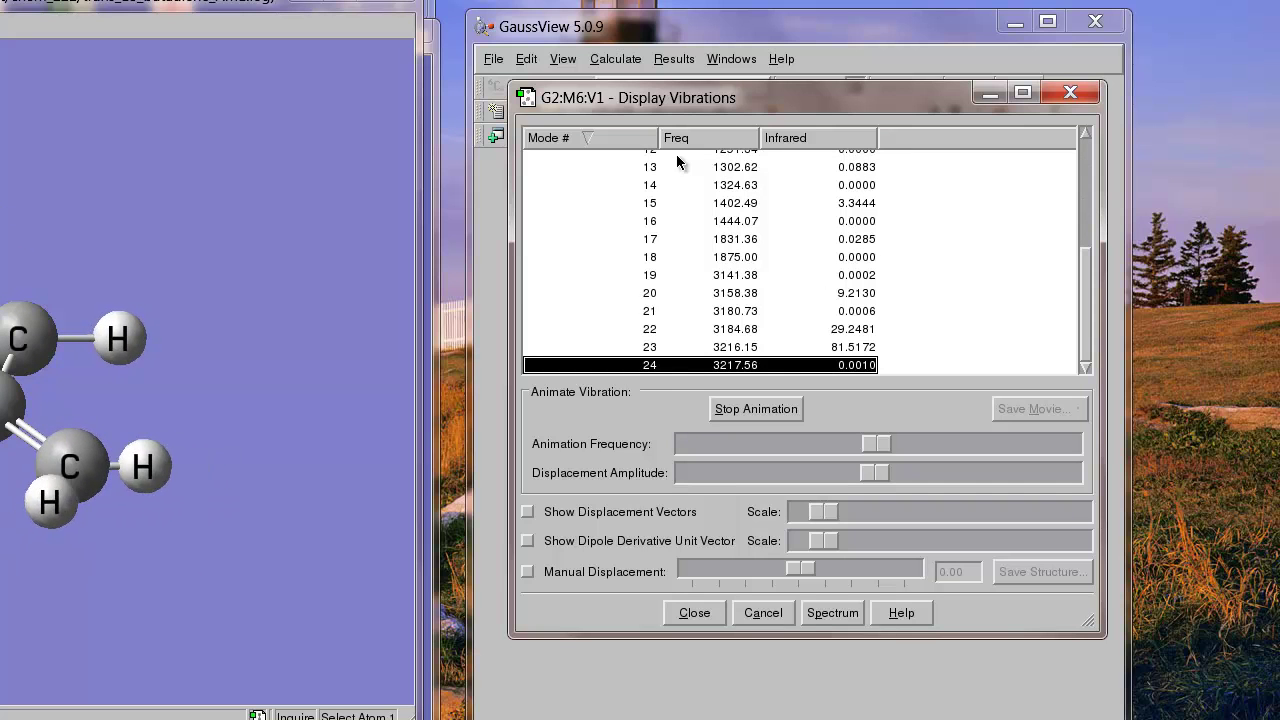
- Step back up through modes 23 to 14, animating each
key(Up)
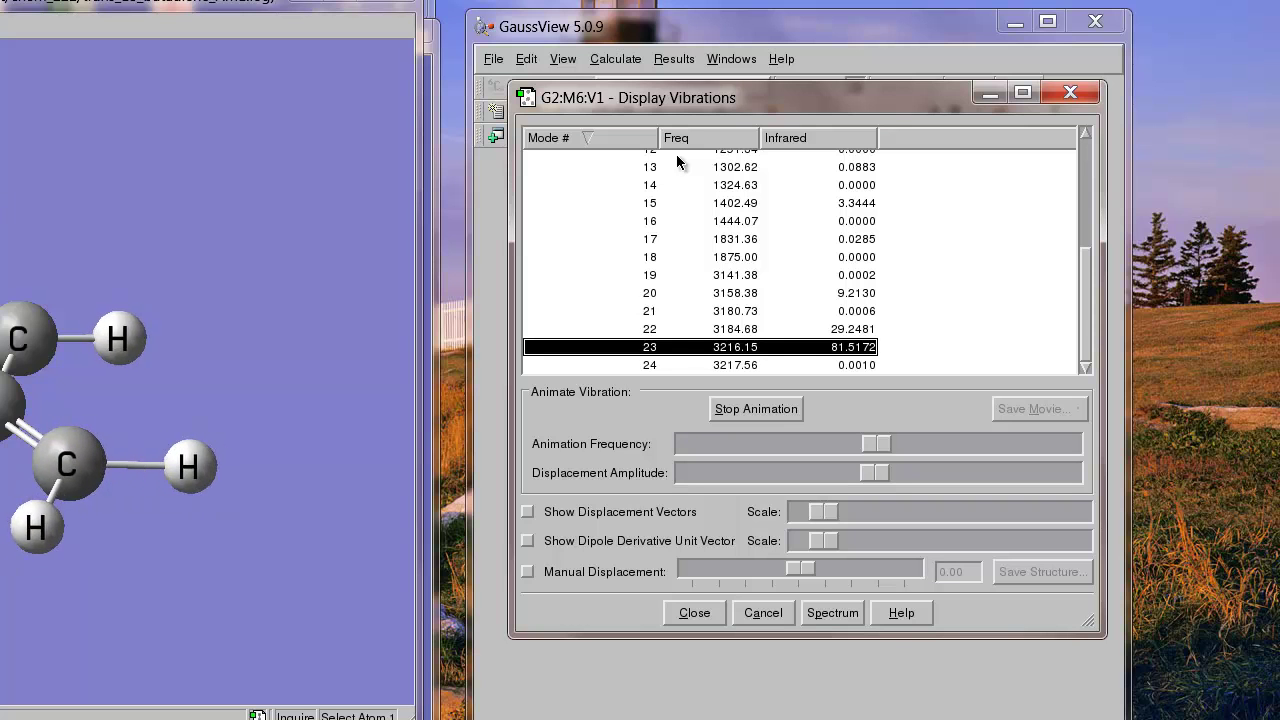
key(Up)
key(Up)
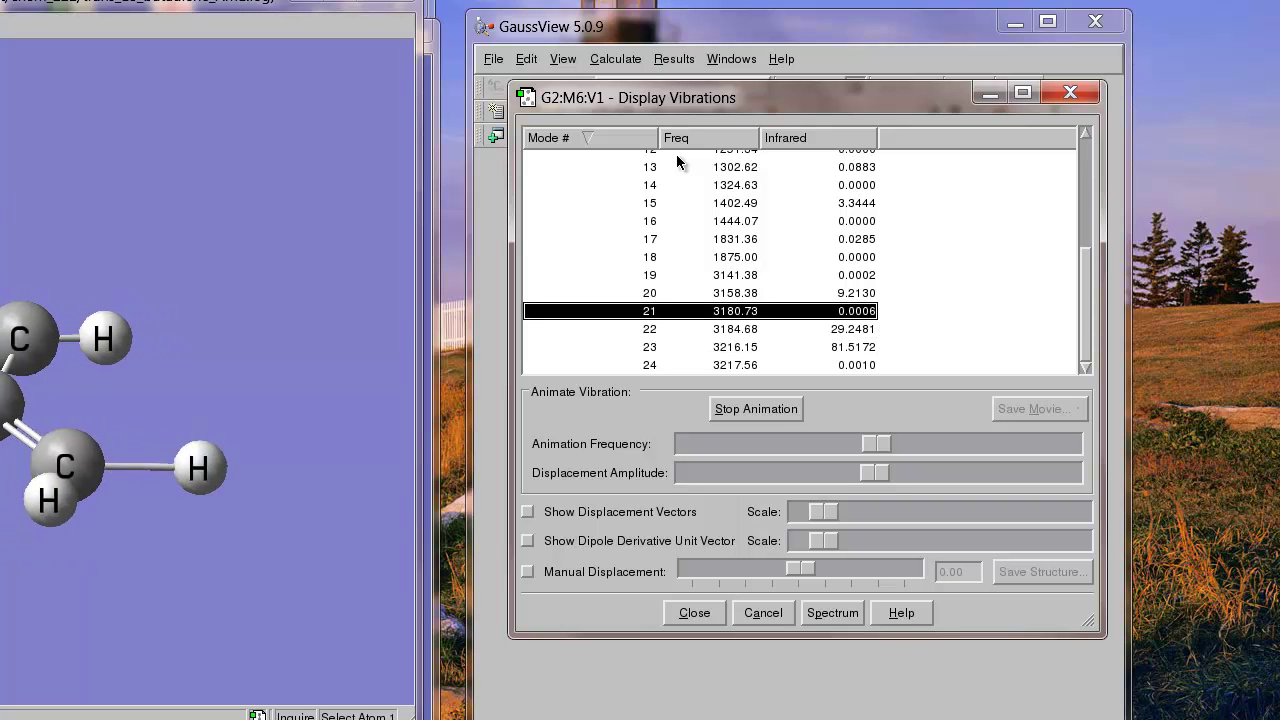
key(Up)
key(Up)
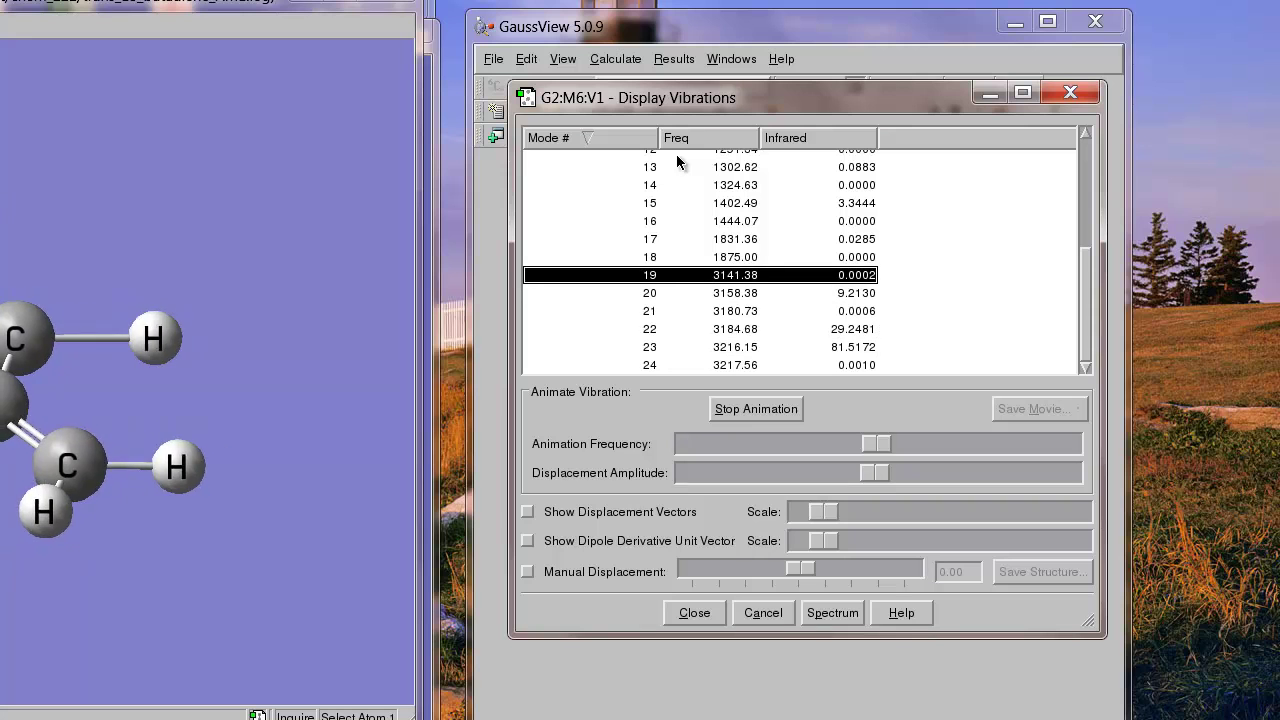
key(Up)
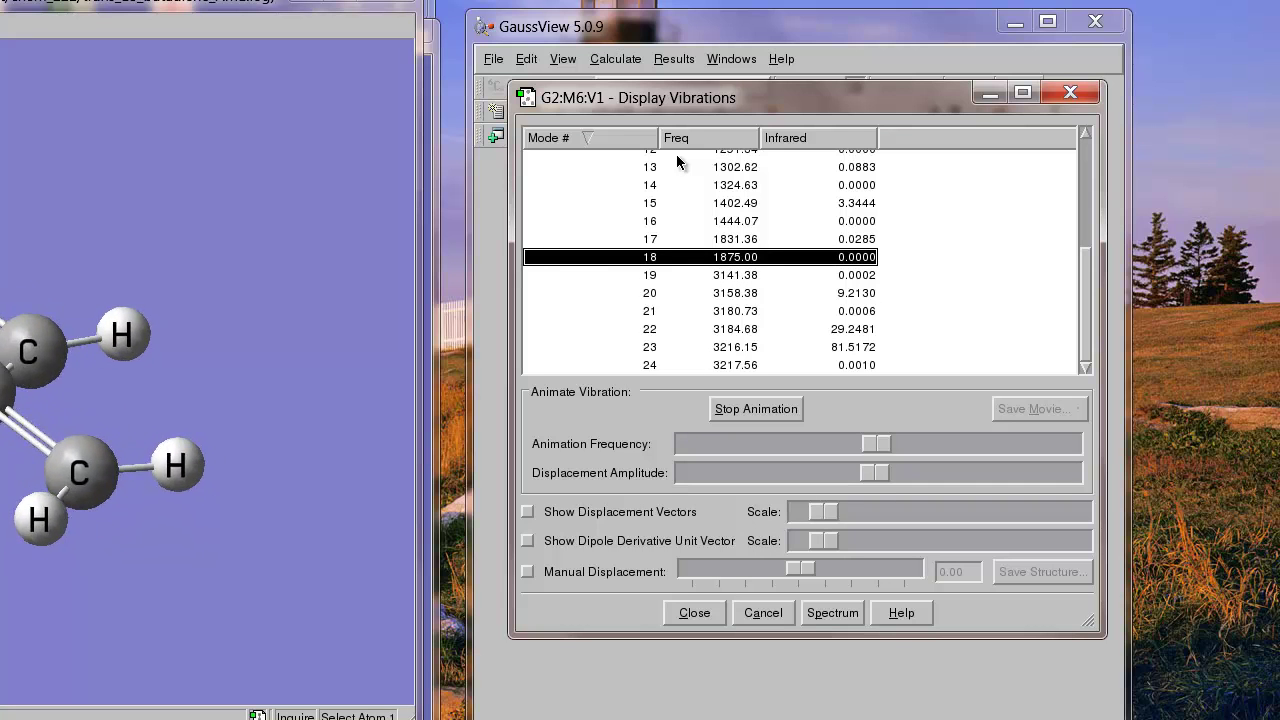
key(Up)
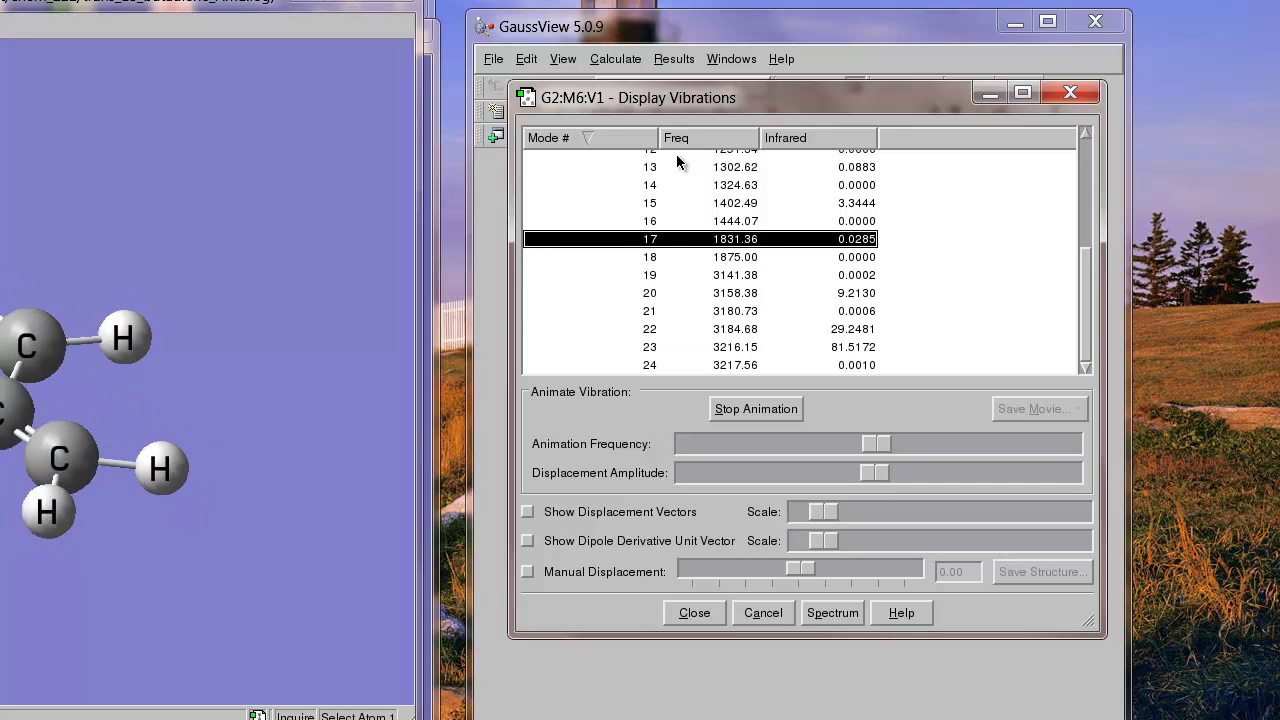
key(Up)
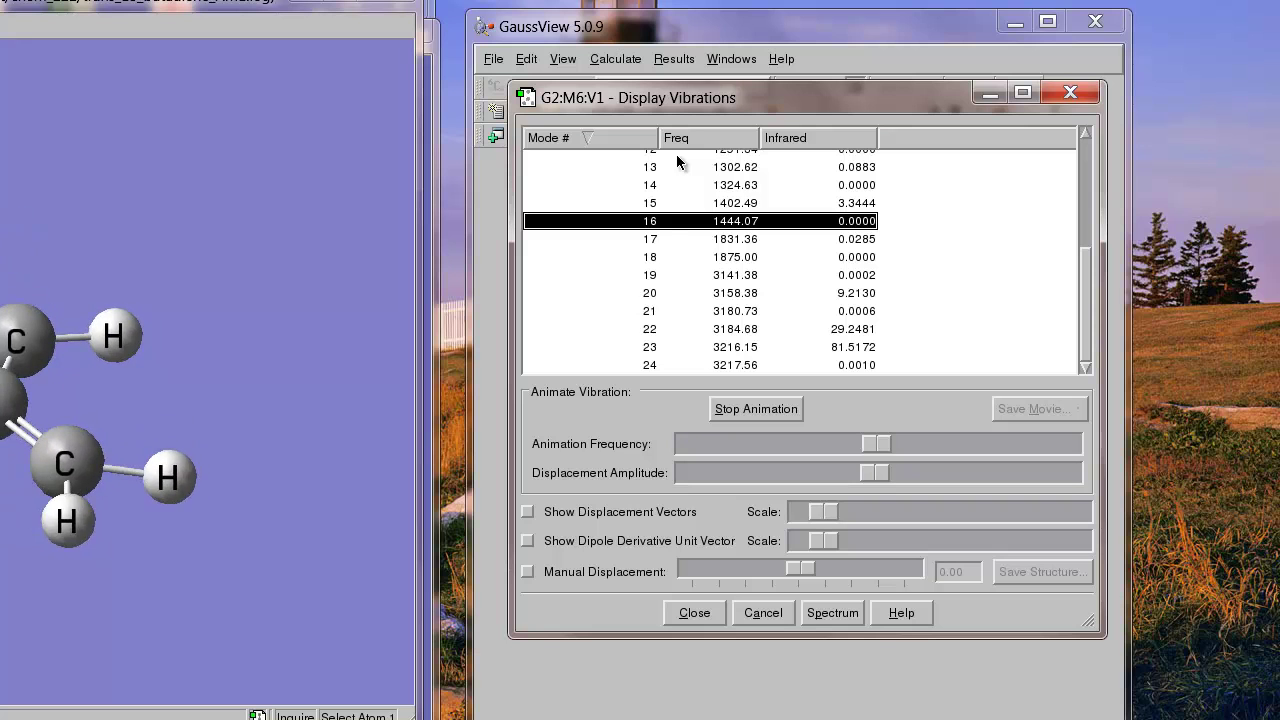
key(Up)
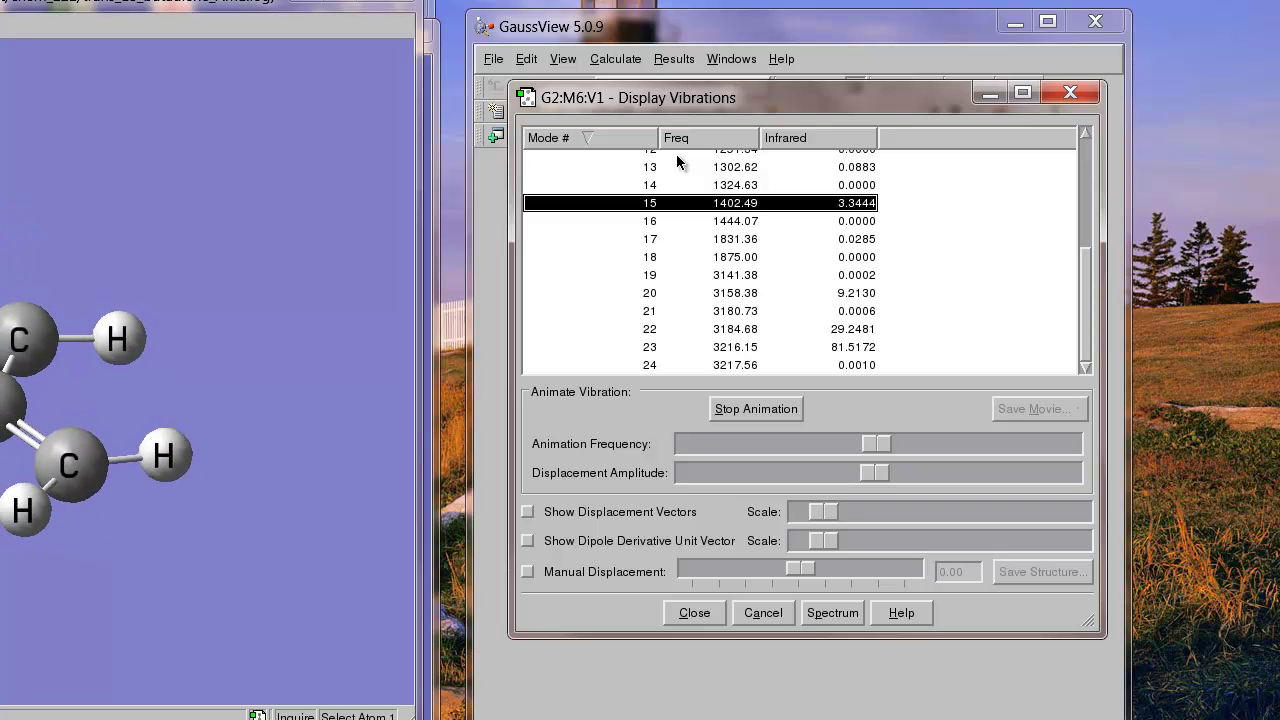
key(Up)
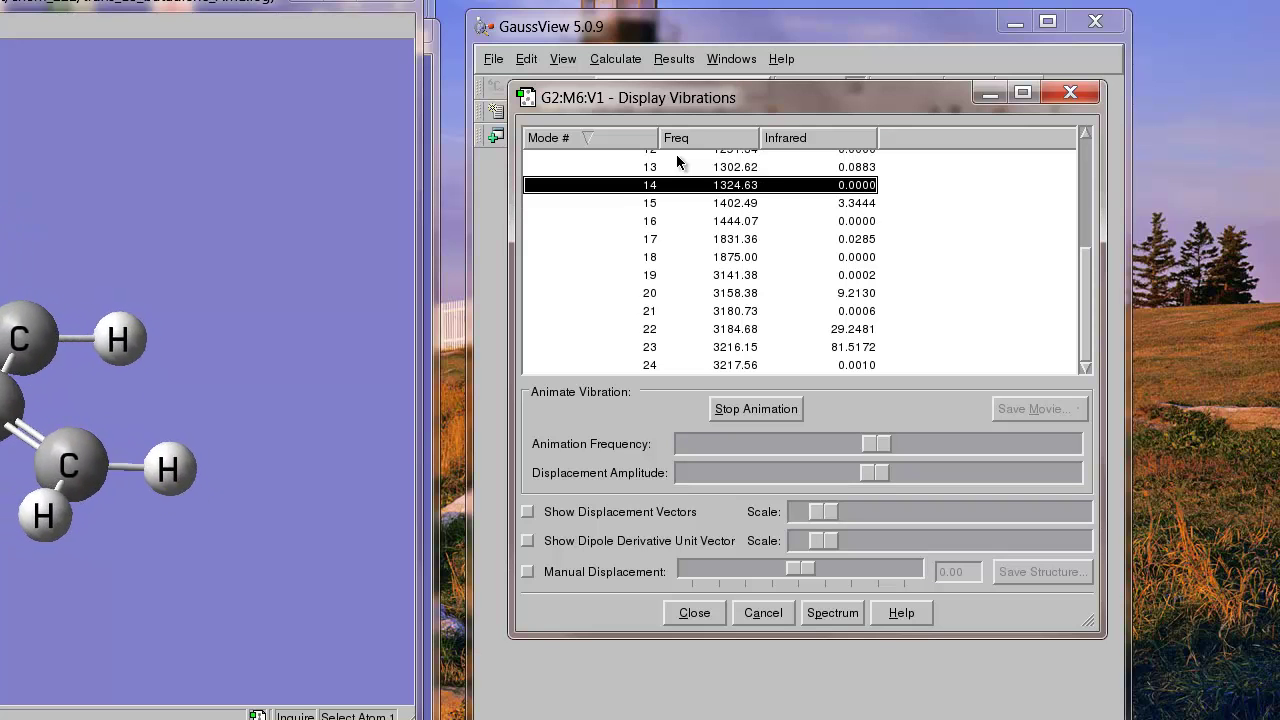
- Continue up to mode 1, then settle on mode 8 at 990.80
key(Up)
key(Up)
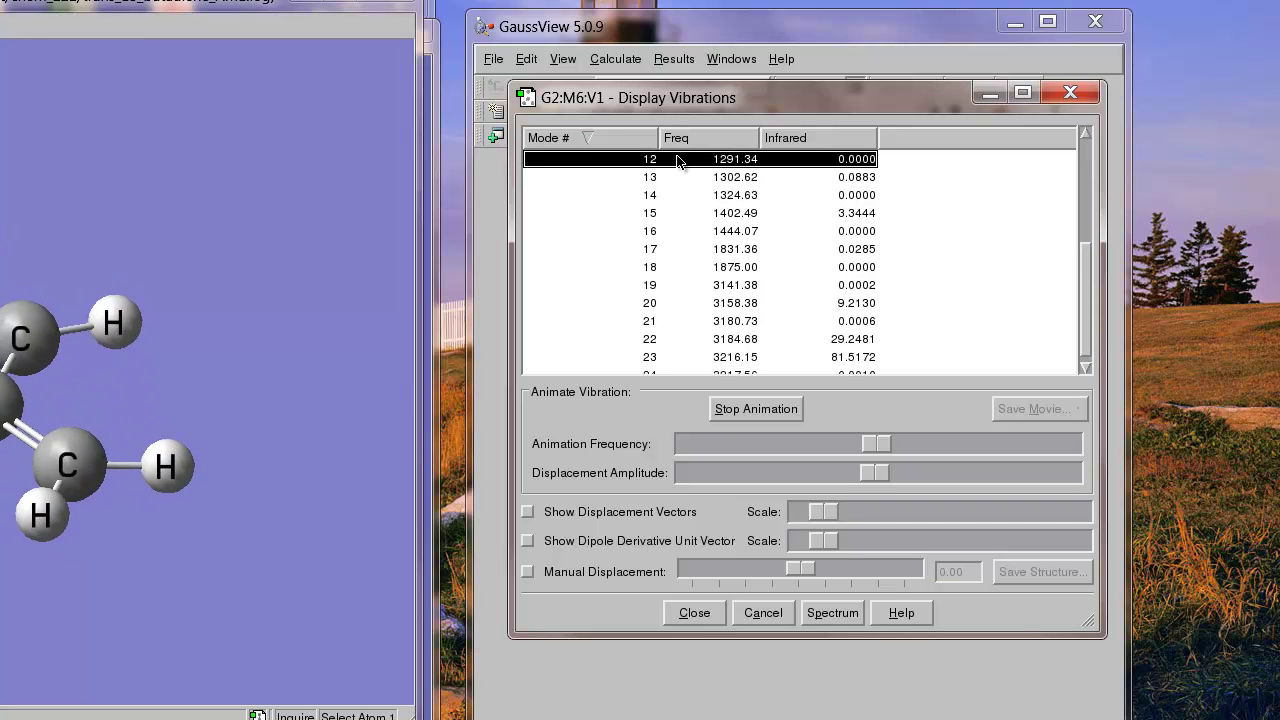
key(Up)
key(Up)
key(Up)
key(Up)
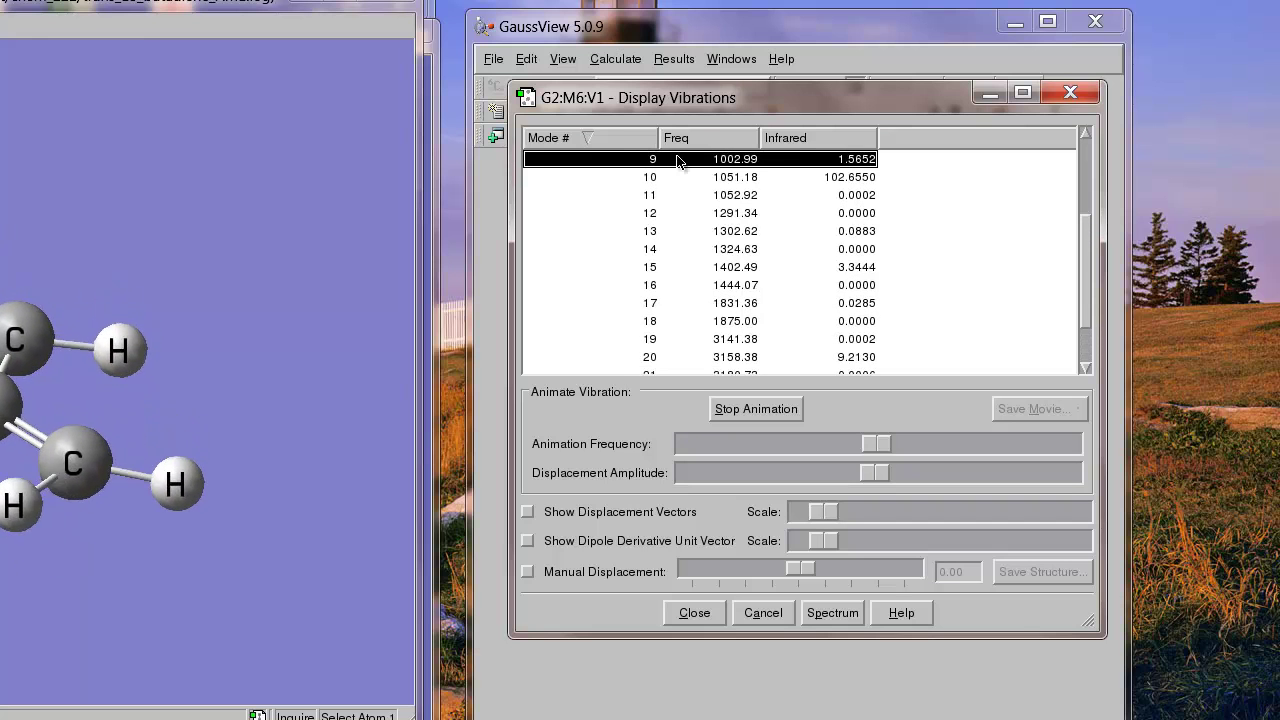
key(Up)
key(Up)
key(Up)
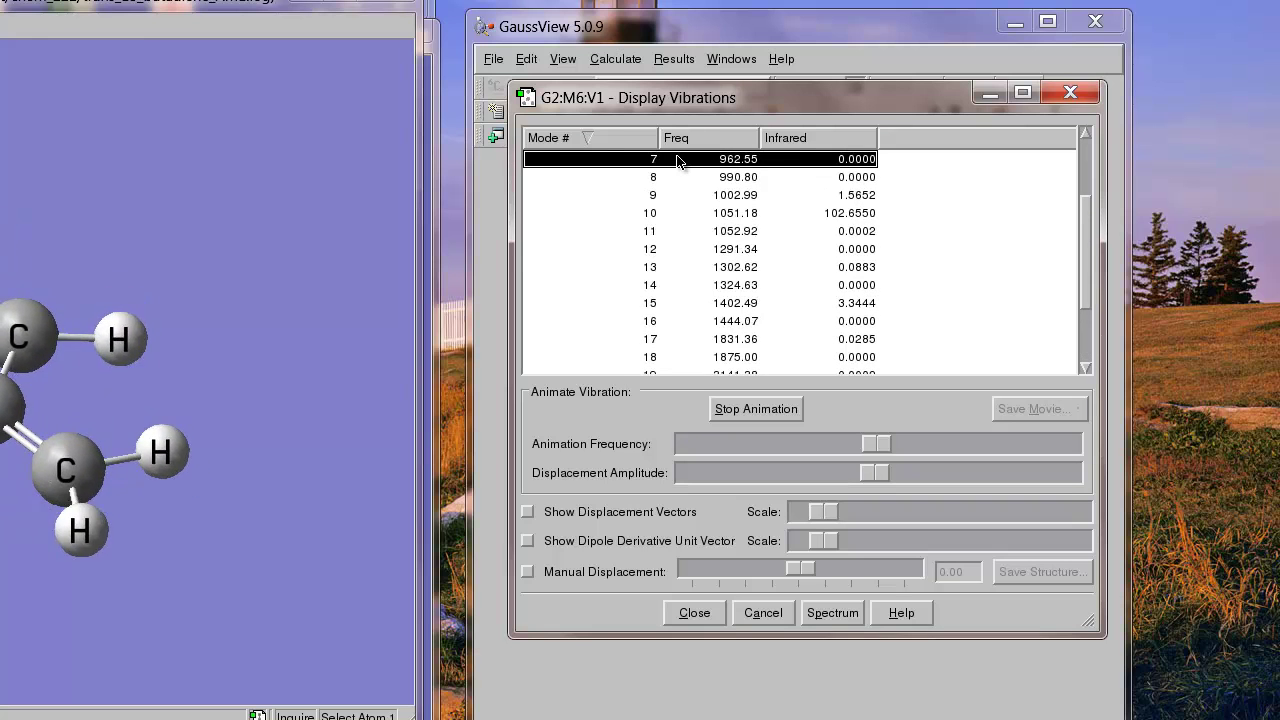
key(Up)
key(Up)
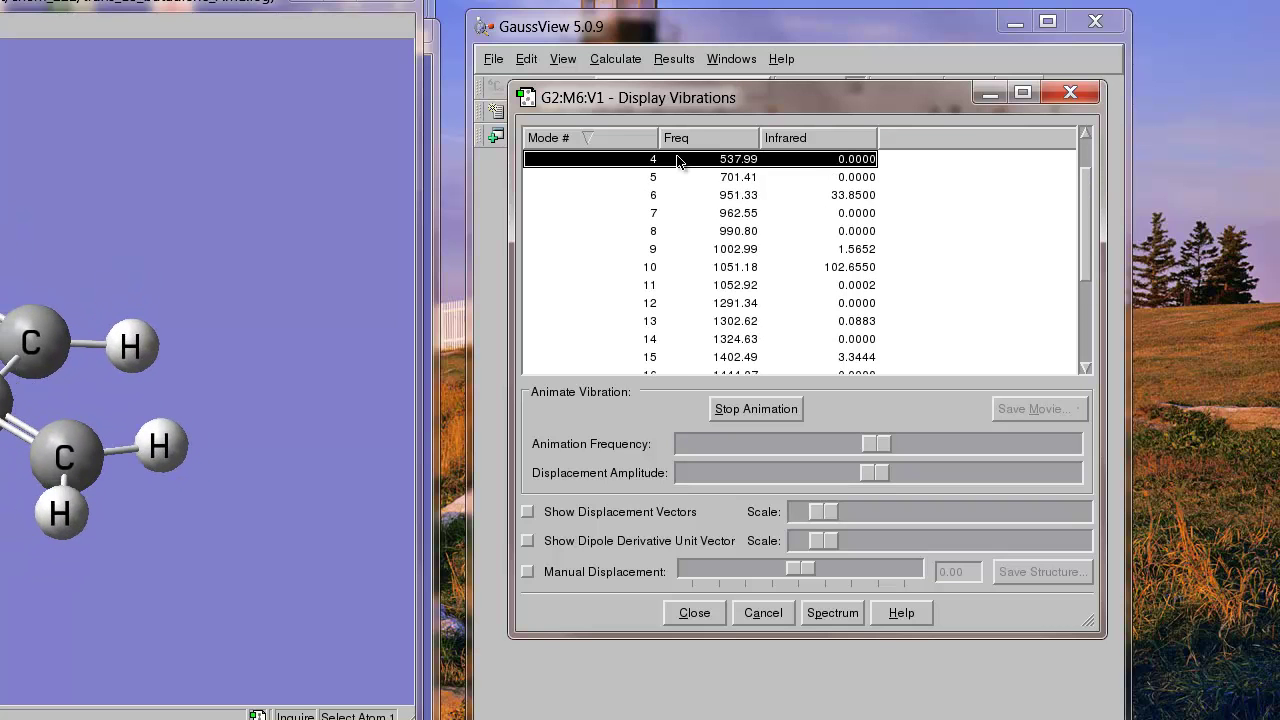
key(Up)
key(Up)
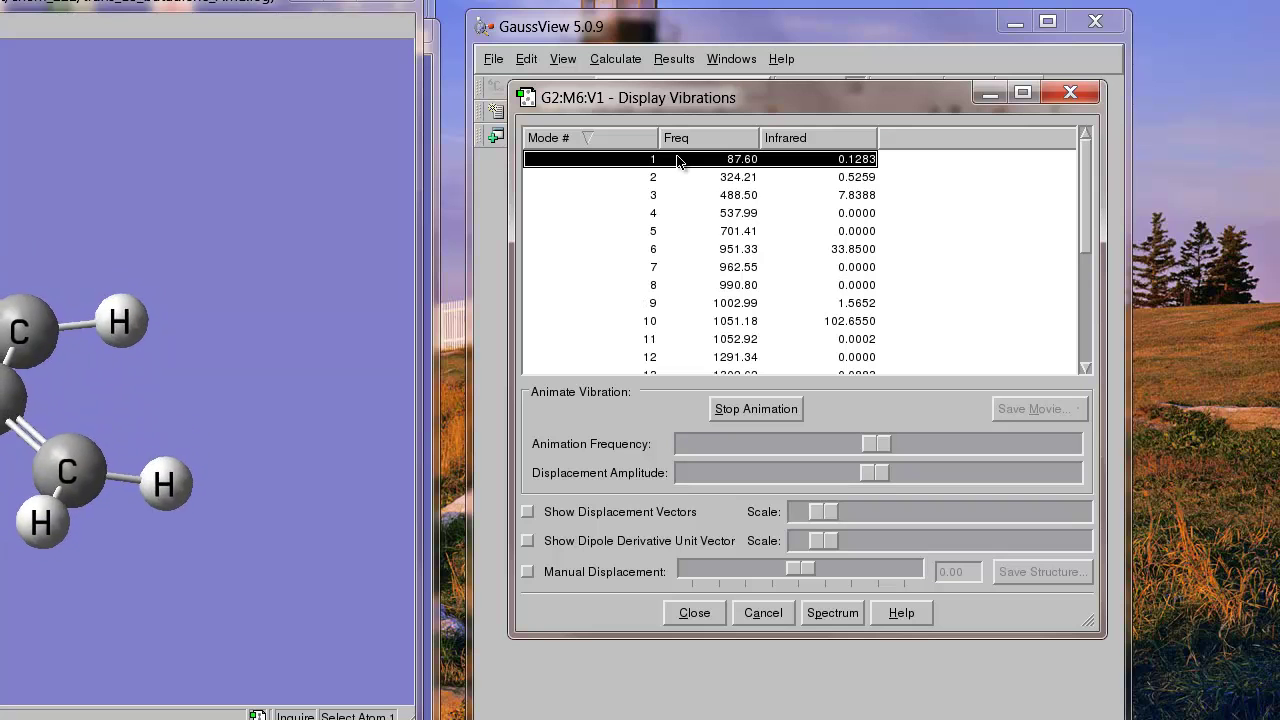
key(Down)
key(Down)
key(Down)
key(Down)
key(Down)
key(Down)
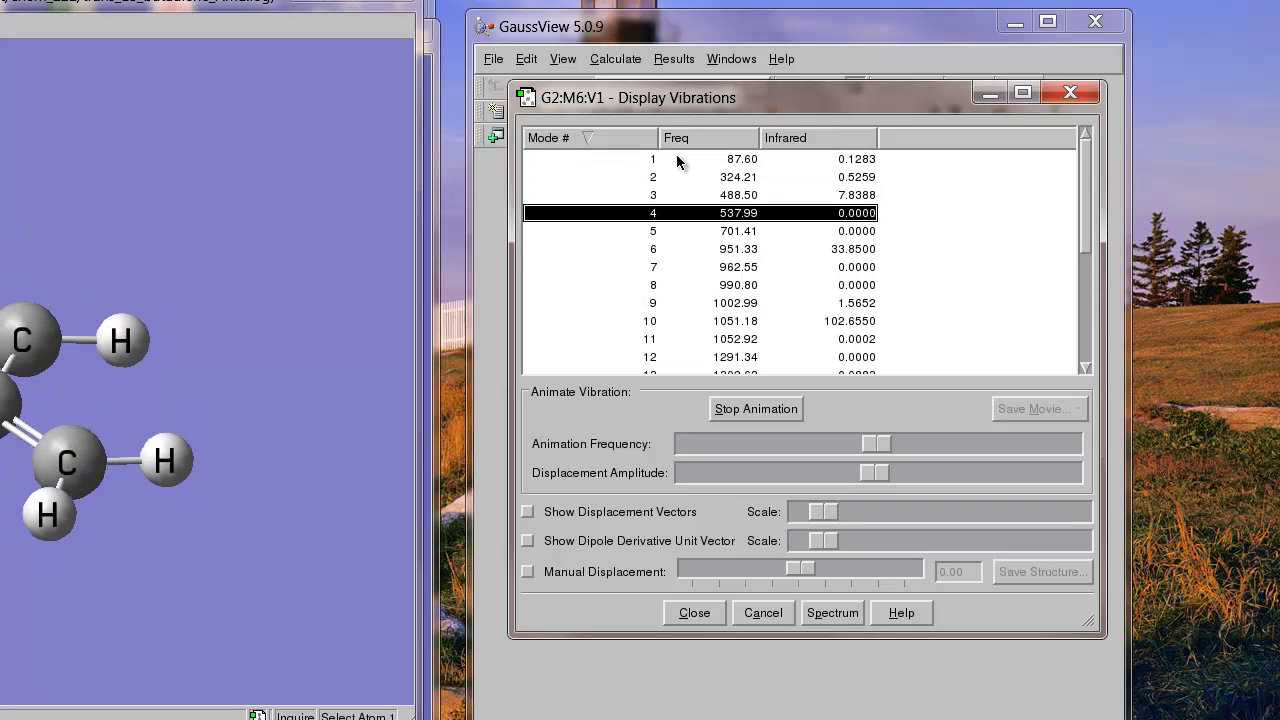
key(Down)
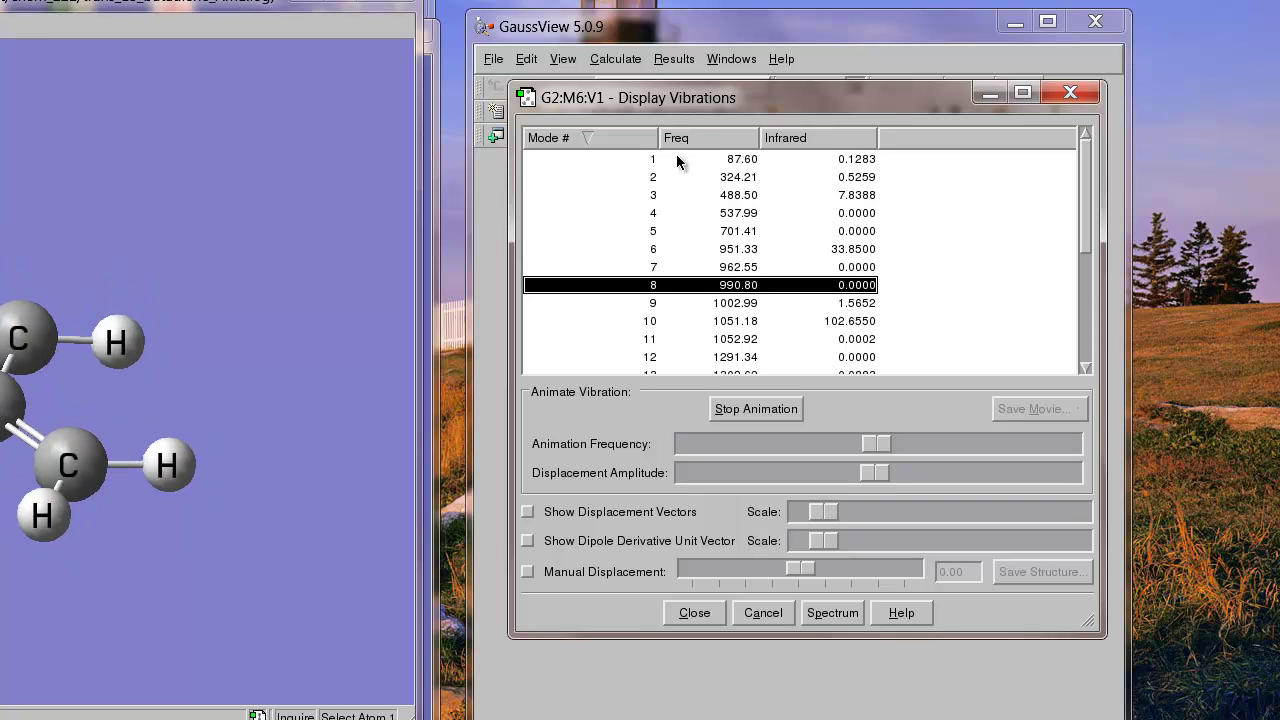
- Stop the vibration animation and open the IR spectrum window
click(751, 407)
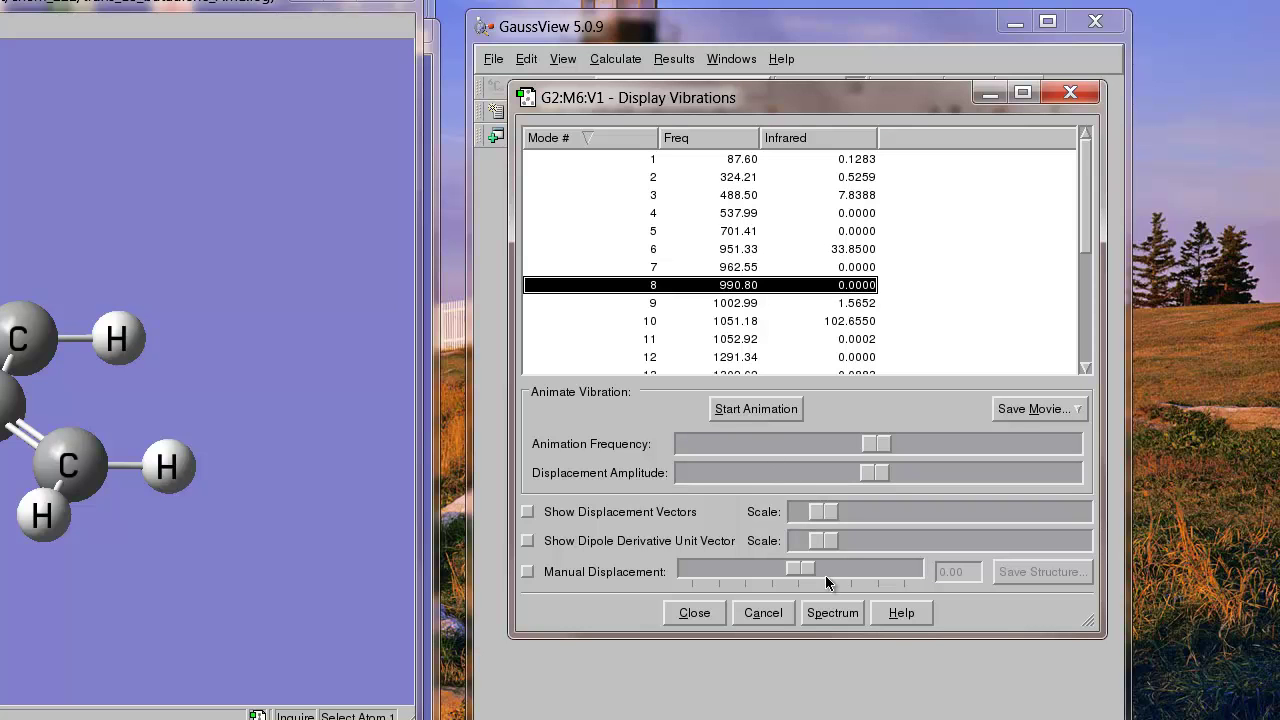
click(833, 613)
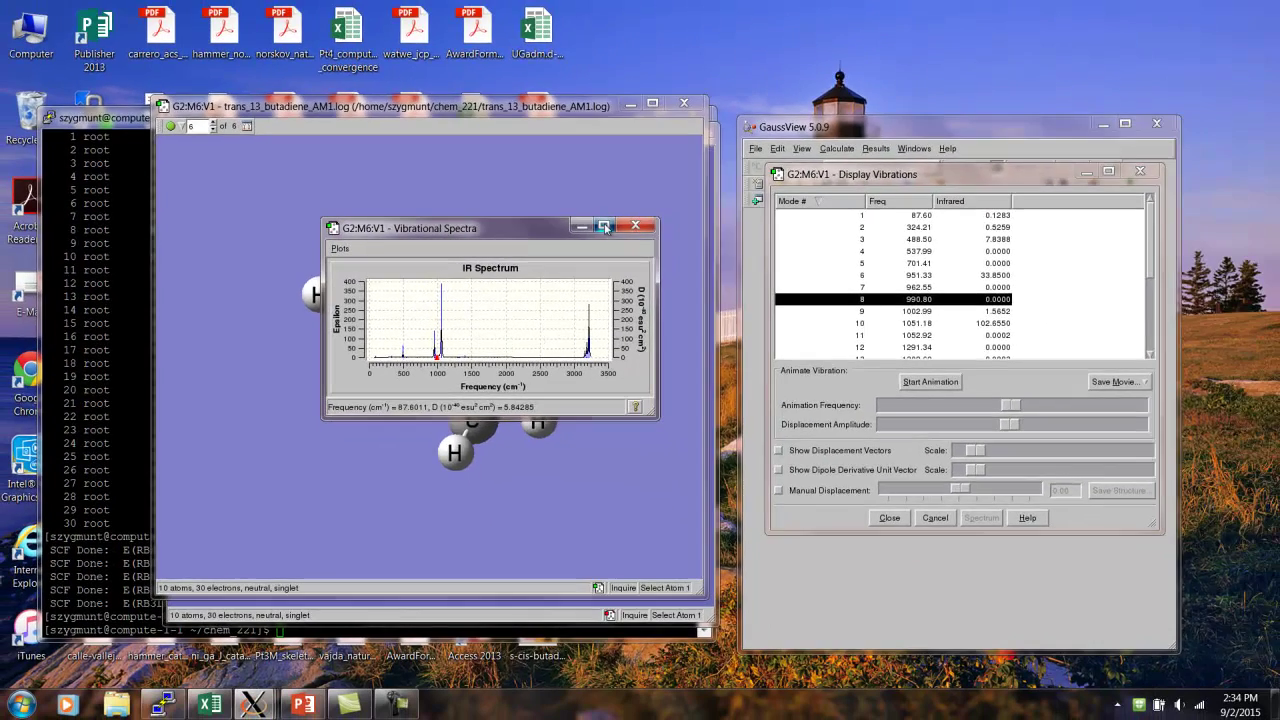
- Maximize the Vibrational Spectra window showing the trans-butadiene IR spectrum
click(604, 226)
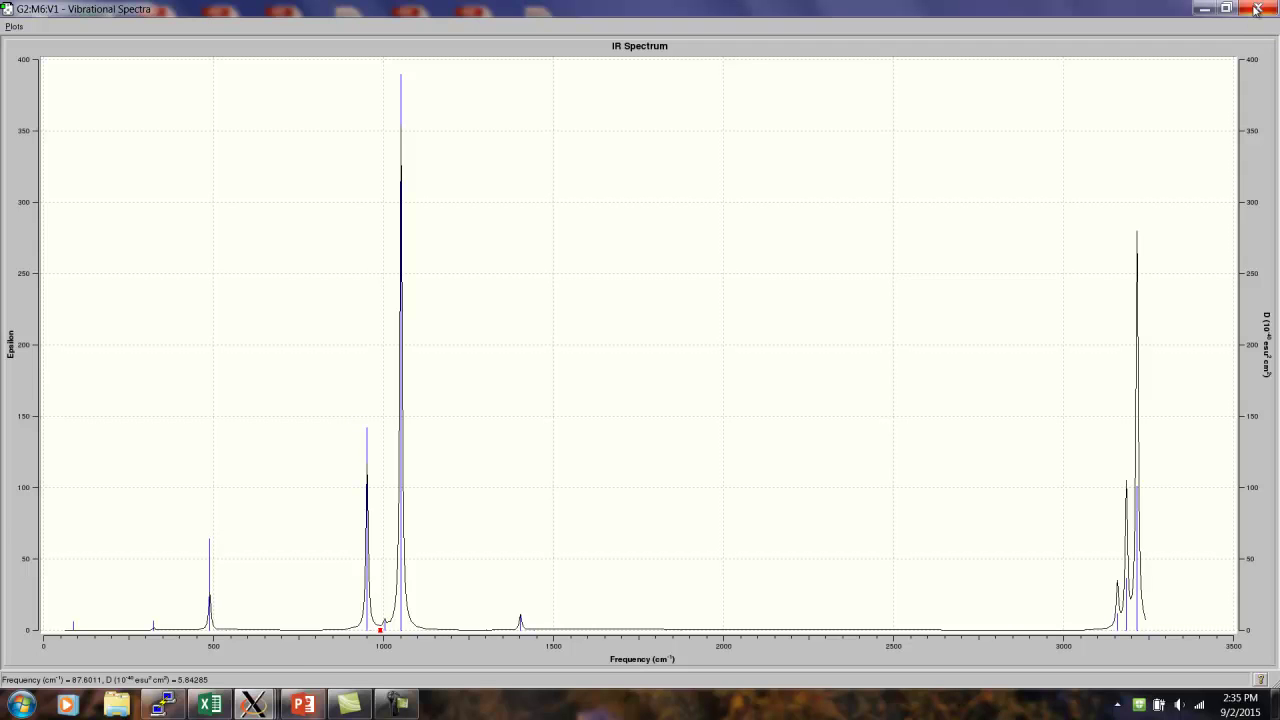
- Close the trans-butadiene IR spectrum window and its Display Vibrations dialog
click(1256, 9)
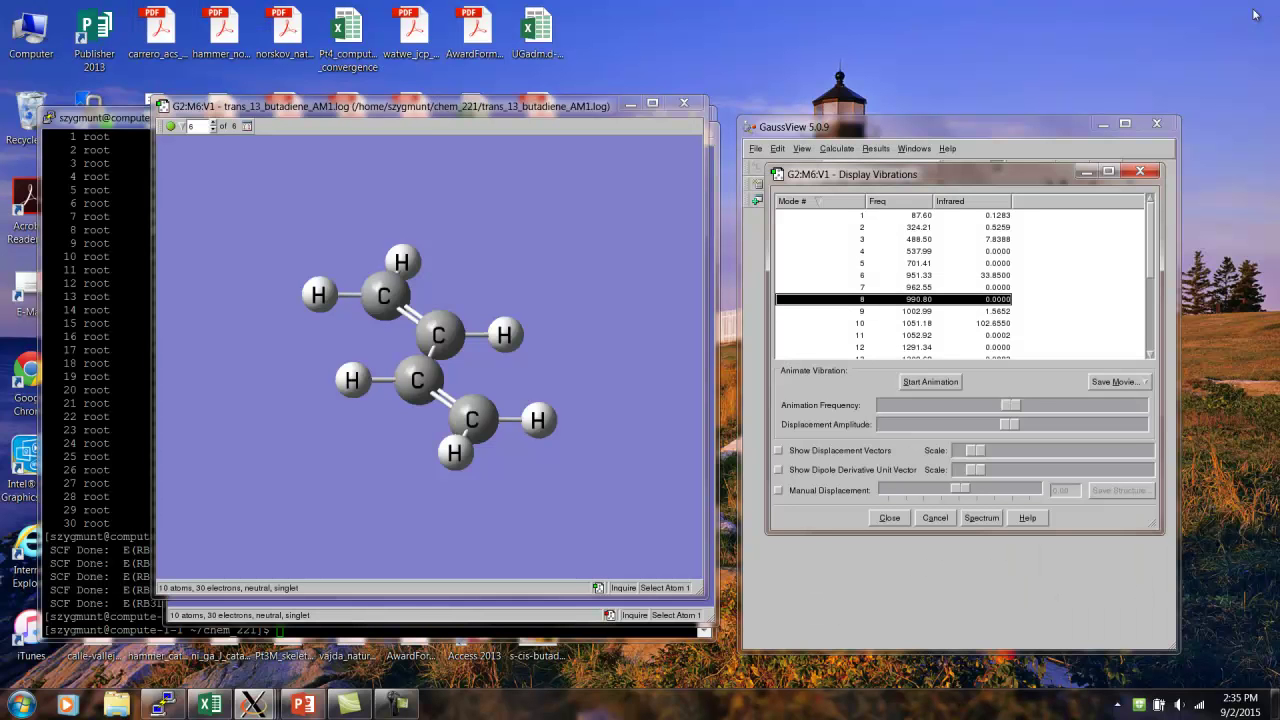
click(1067, 108)
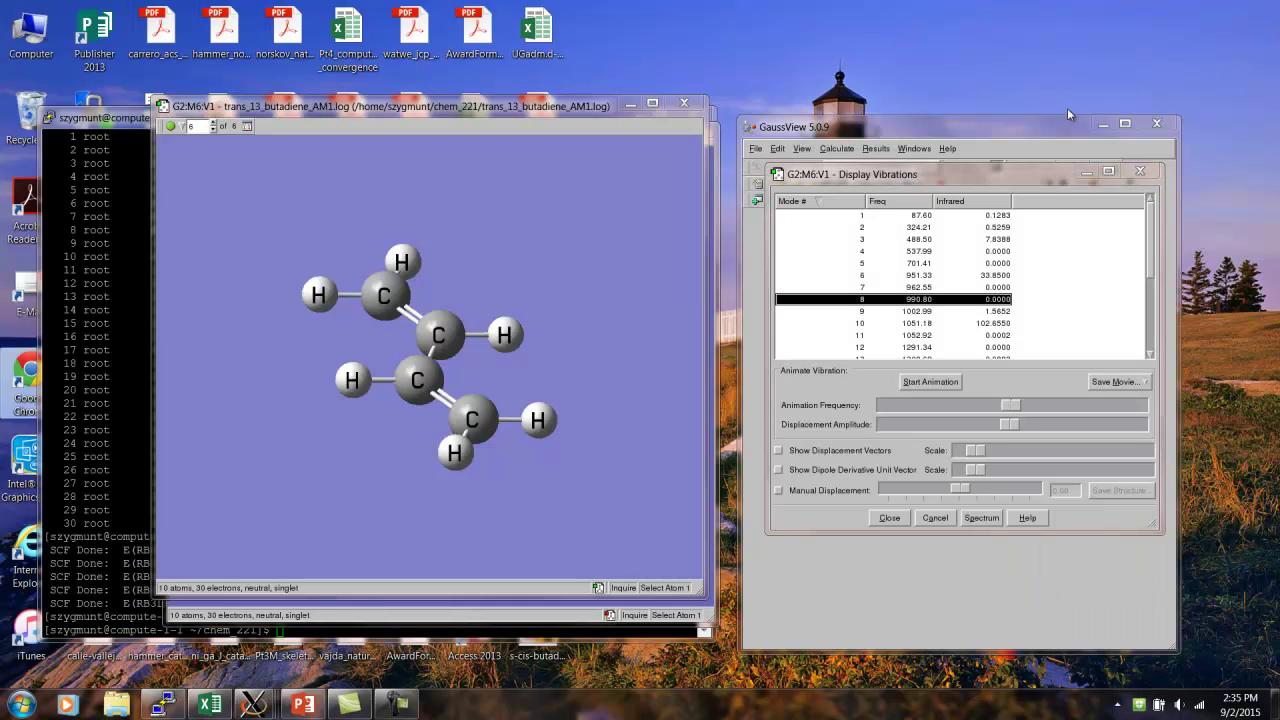
click(1026, 168)
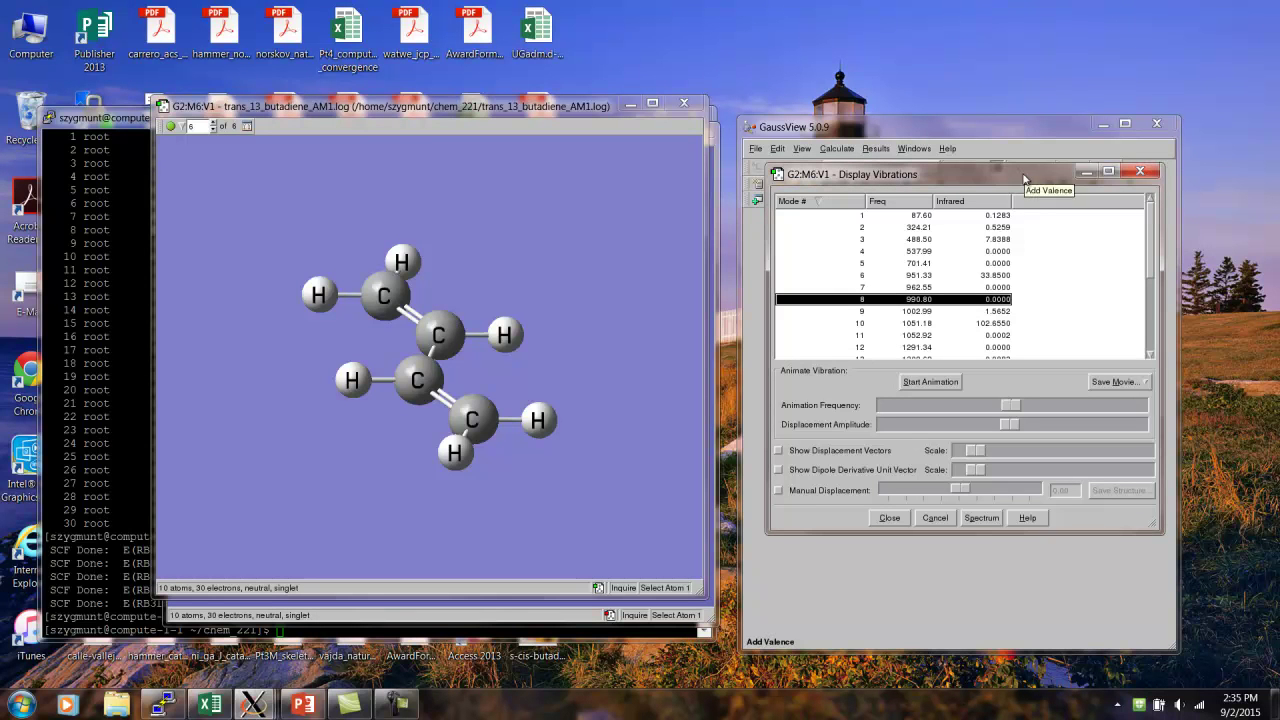
click(1138, 174)
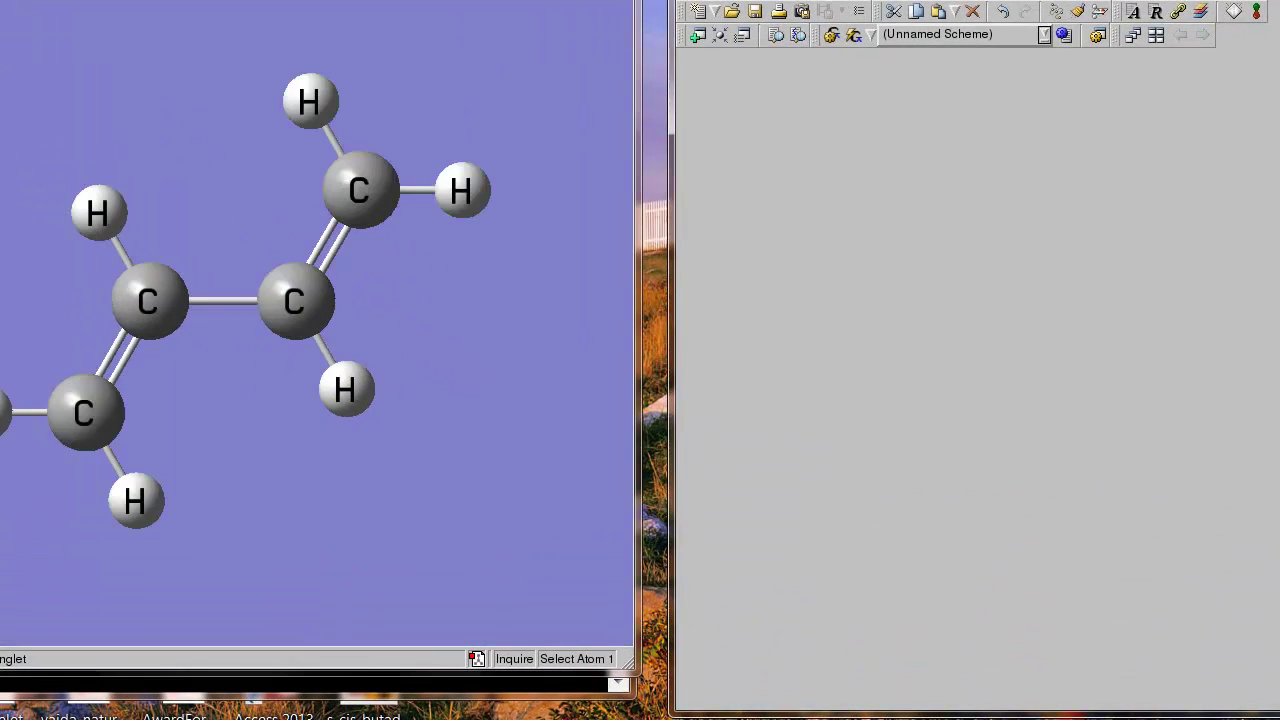
- Replace the trans-butadiene result with cis_13_butadiene_AM1.com and rotate the molecule edge-on
key(ctrl+w)
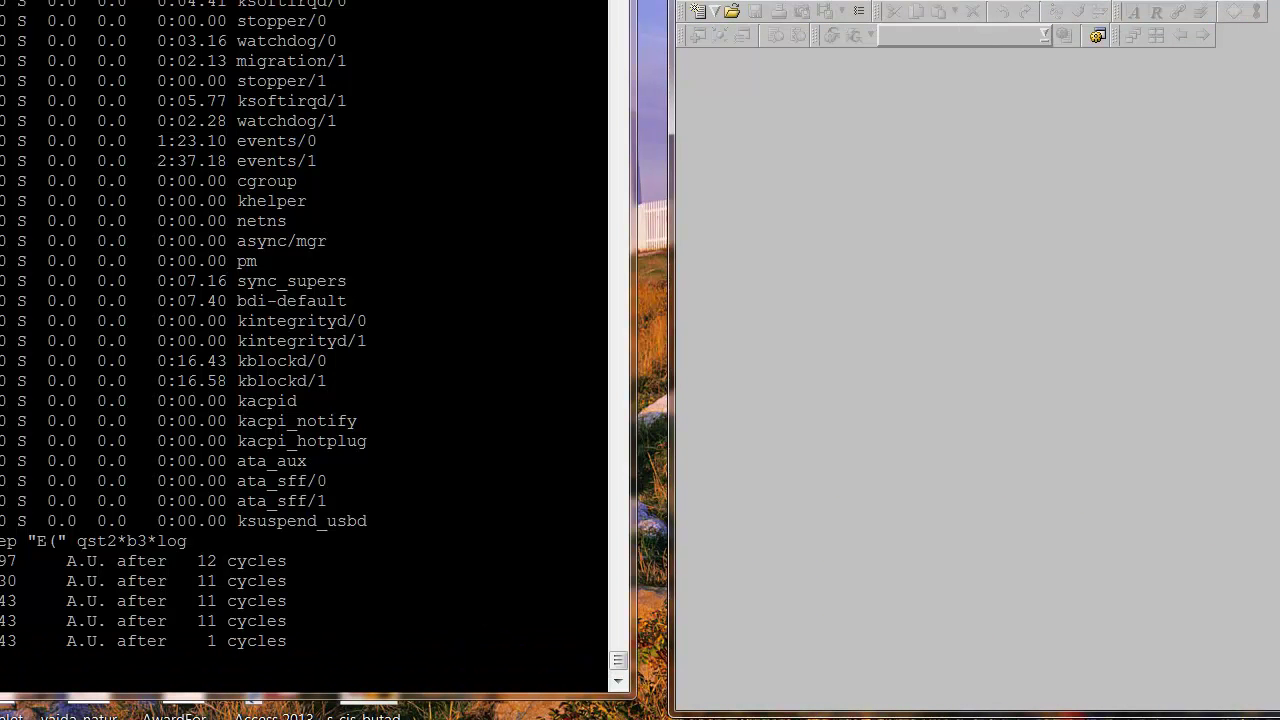
click(697, 1)
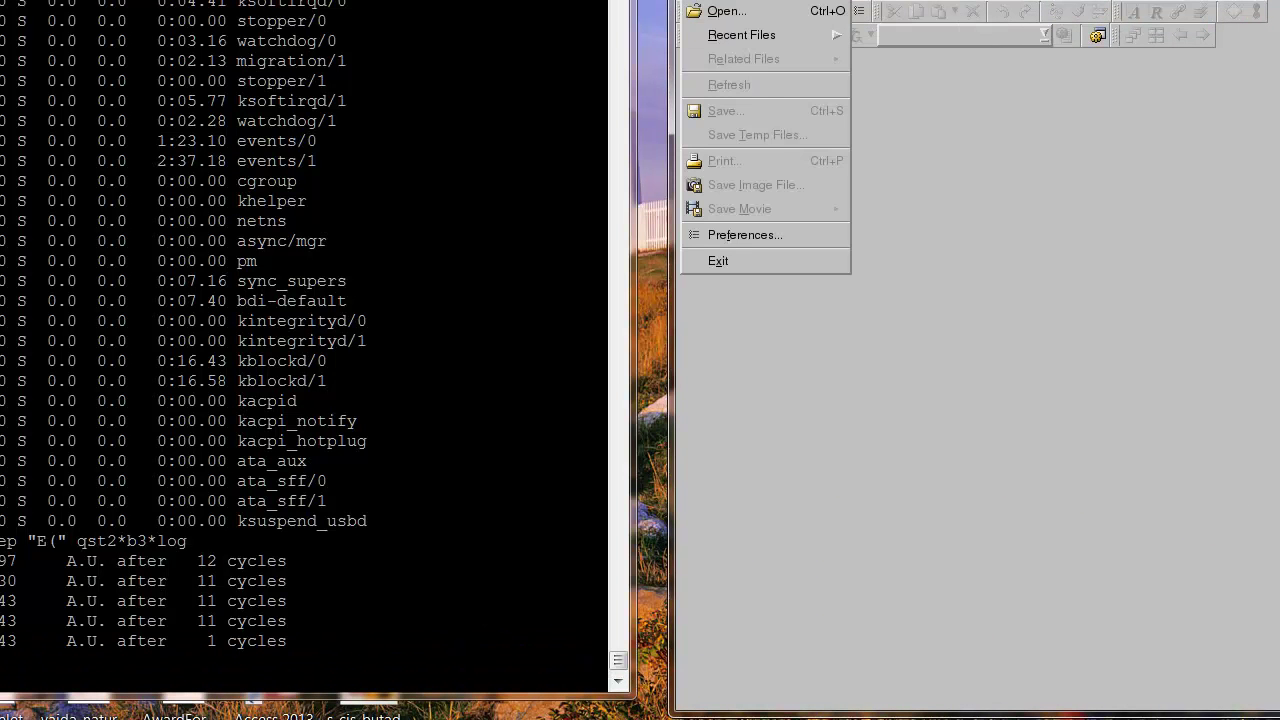
click(722, 11)
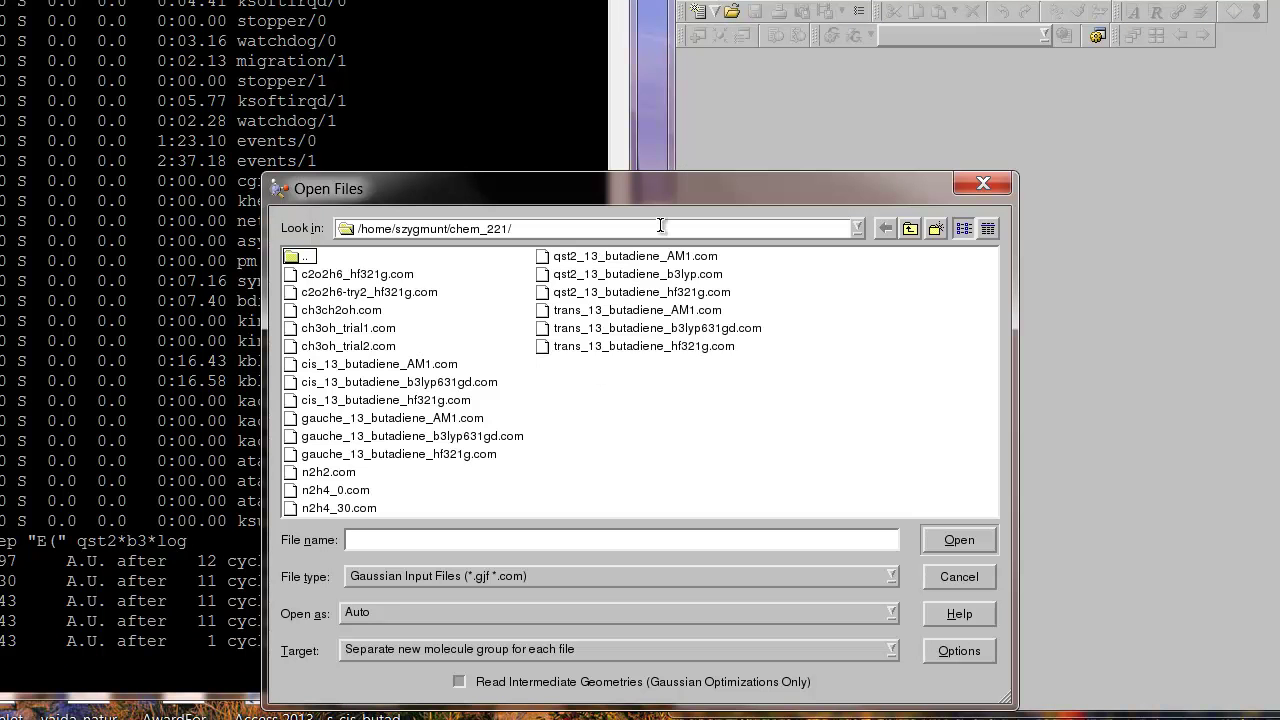
click(427, 366)
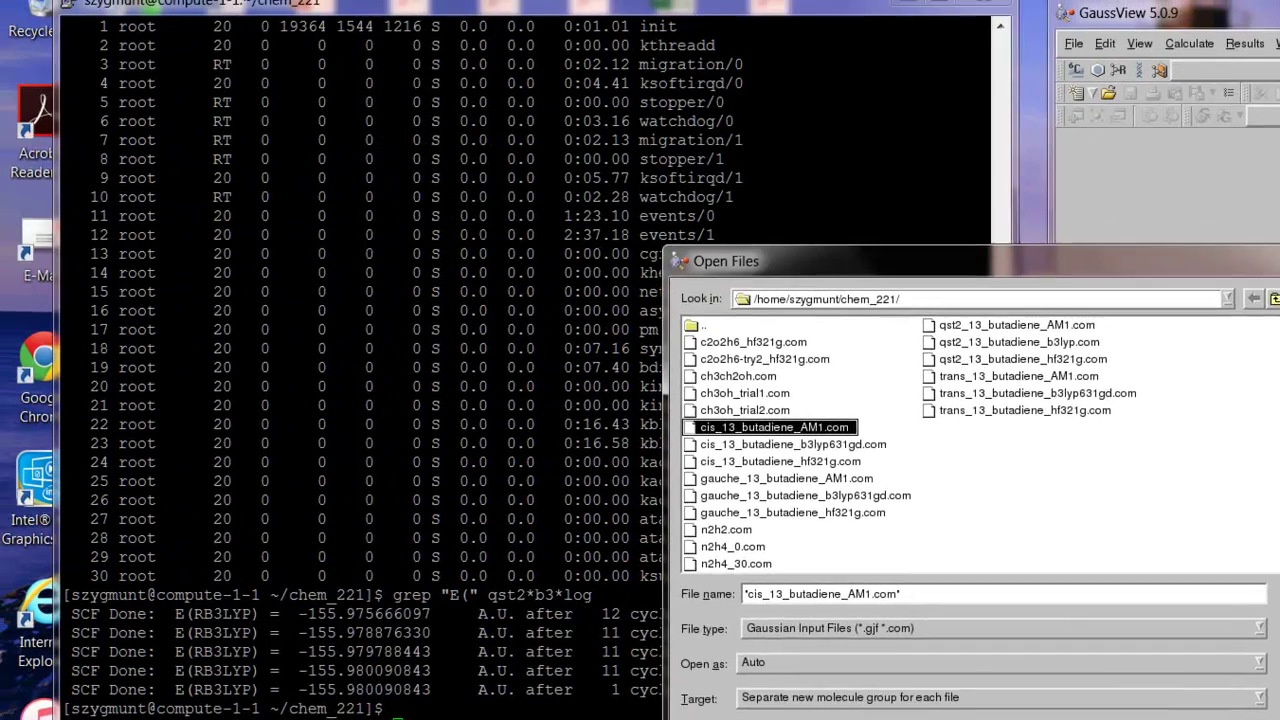
click(1100, 561)
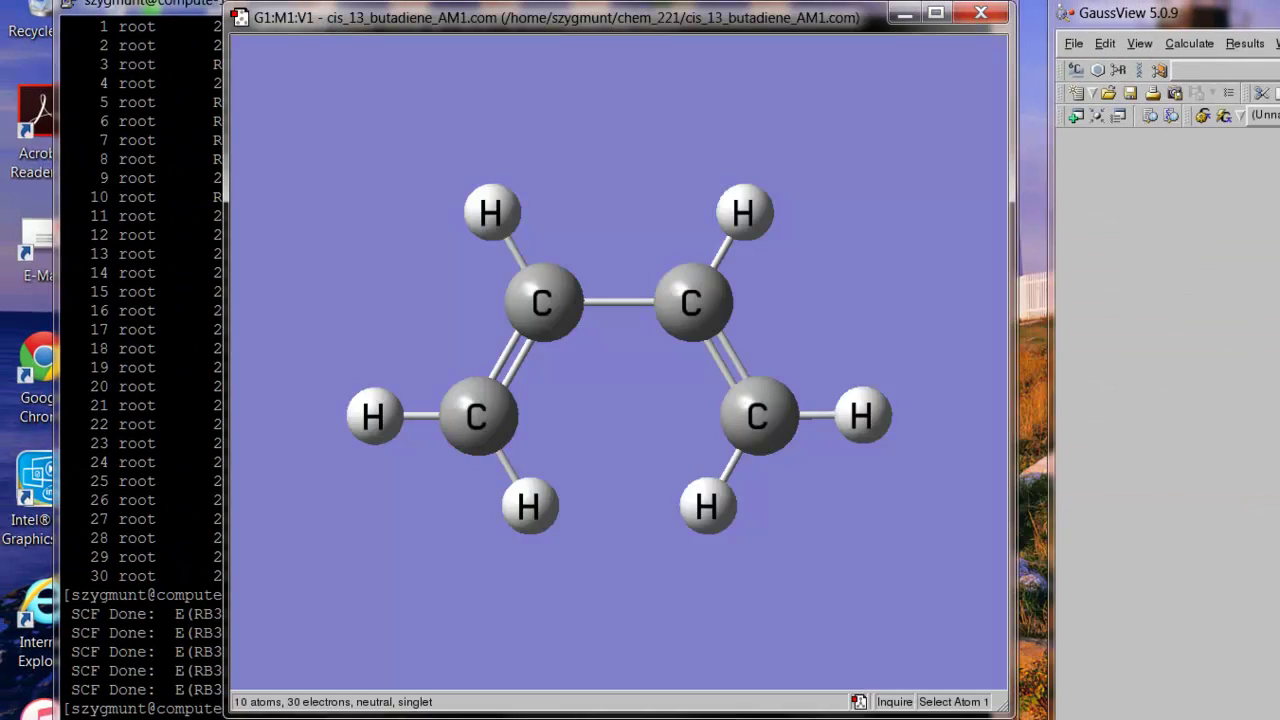
drag(760, 508, 758, 420)
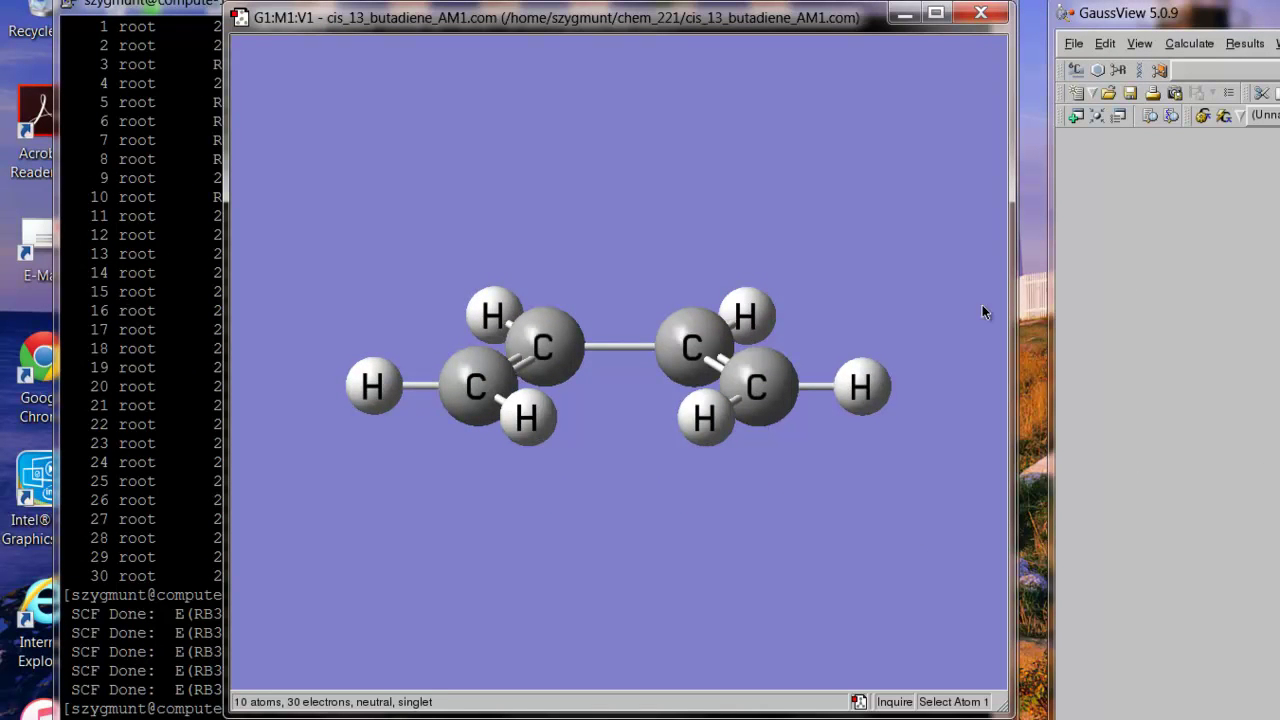
- Open the Gaussian calculation setup and keep Opt+Freq as the job type
click(1080, 46)
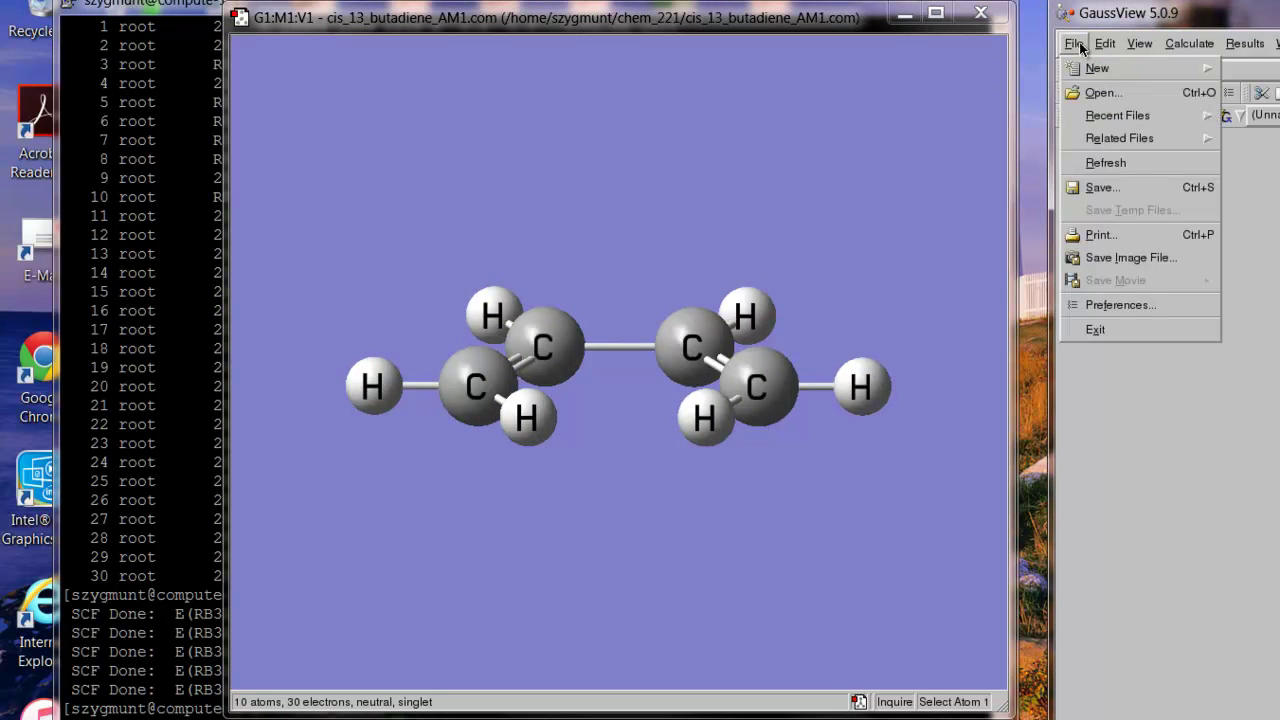
mouse_move(1172, 43)
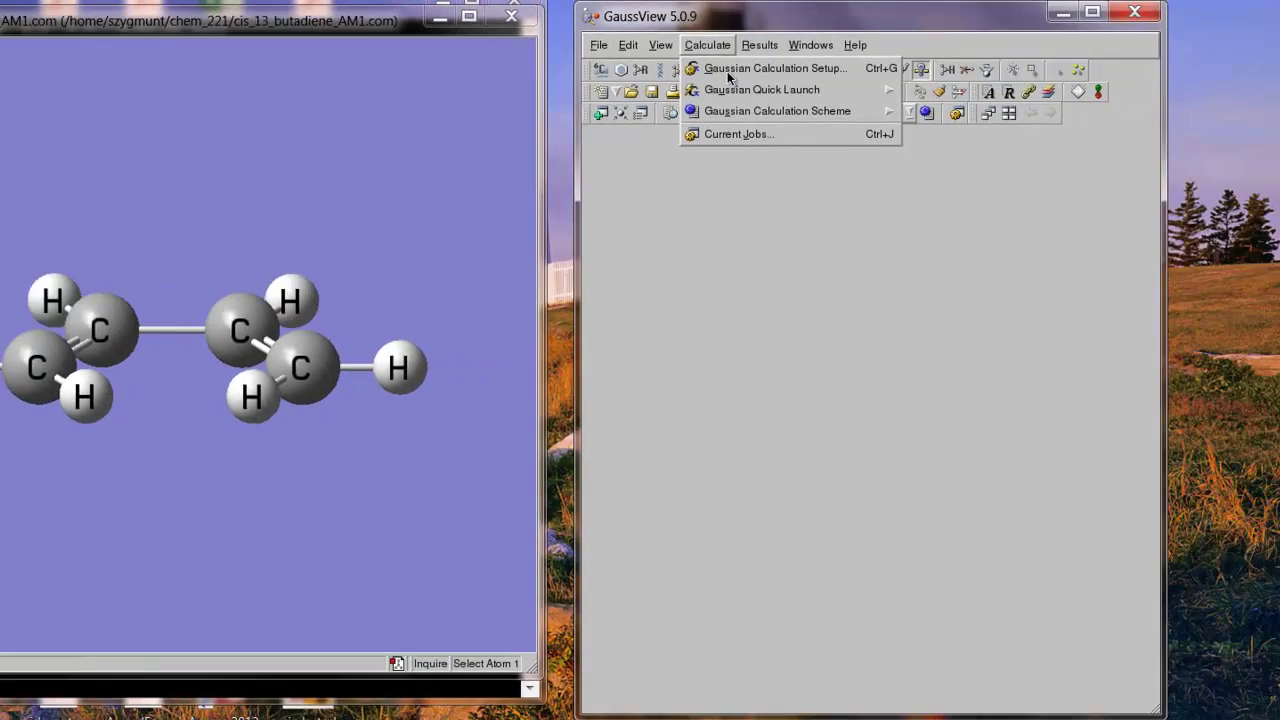
click(1210, 70)
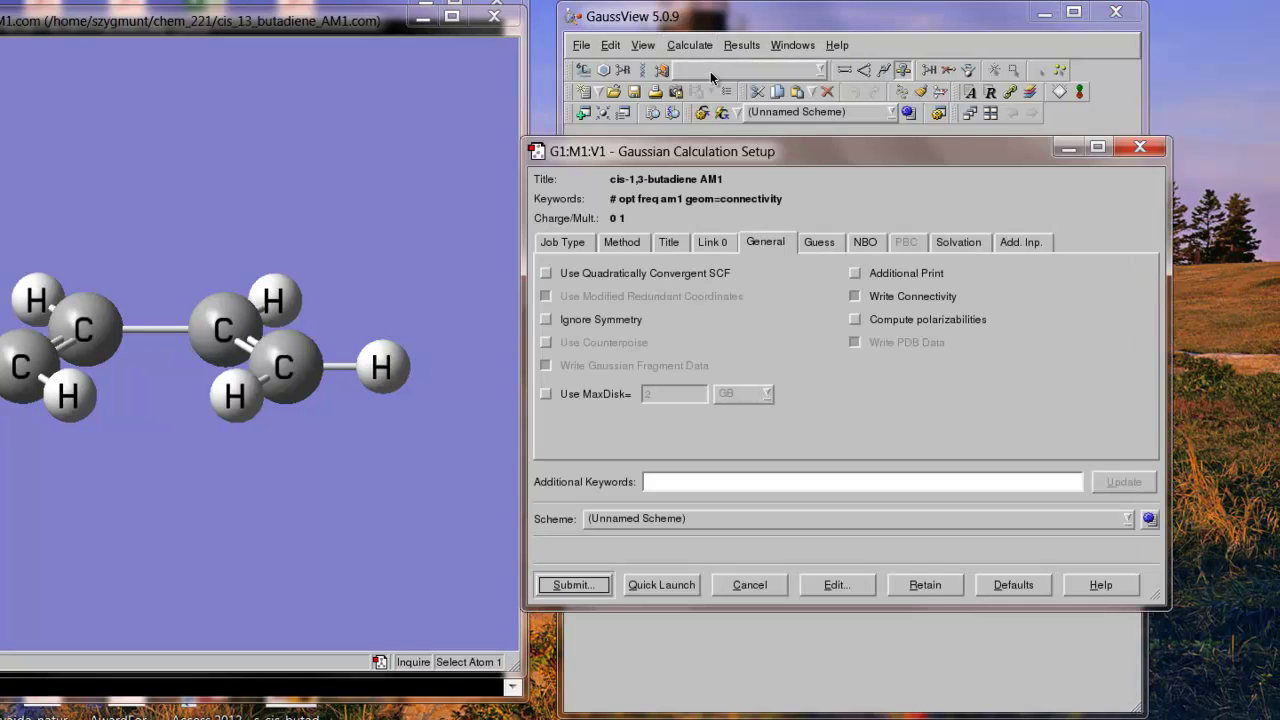
click(566, 243)
click(585, 276)
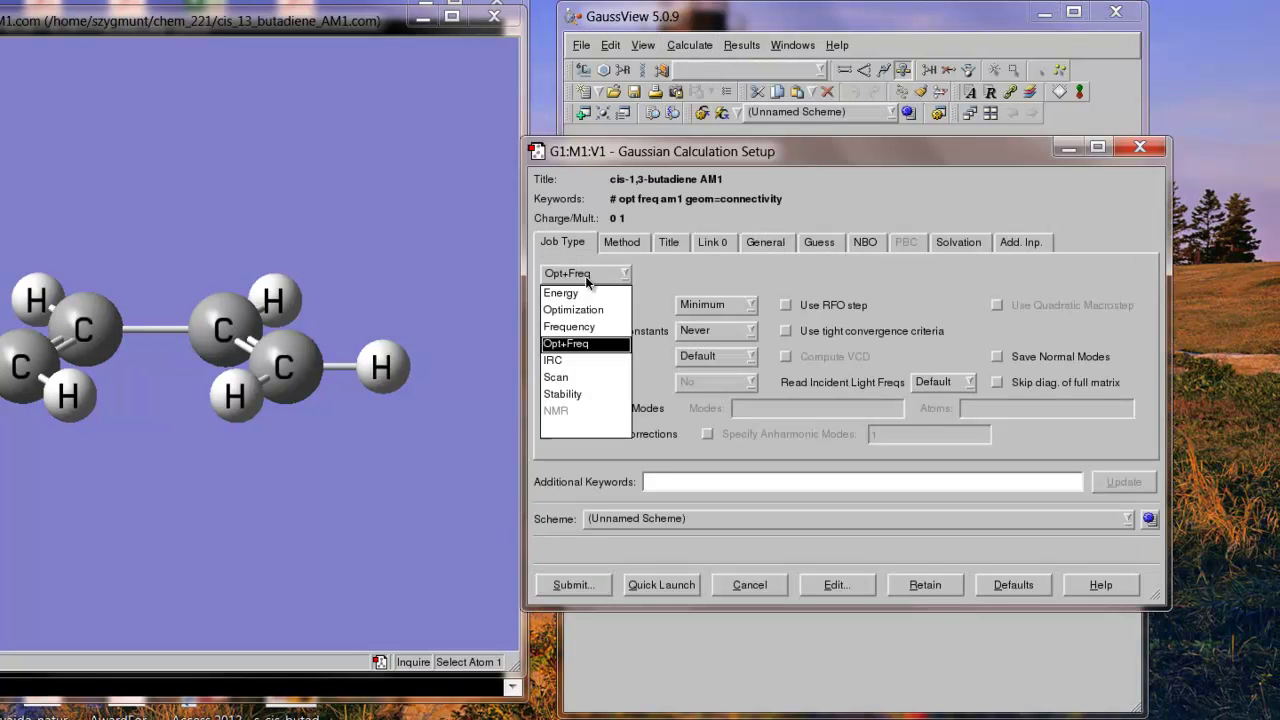
click(588, 277)
click(587, 277)
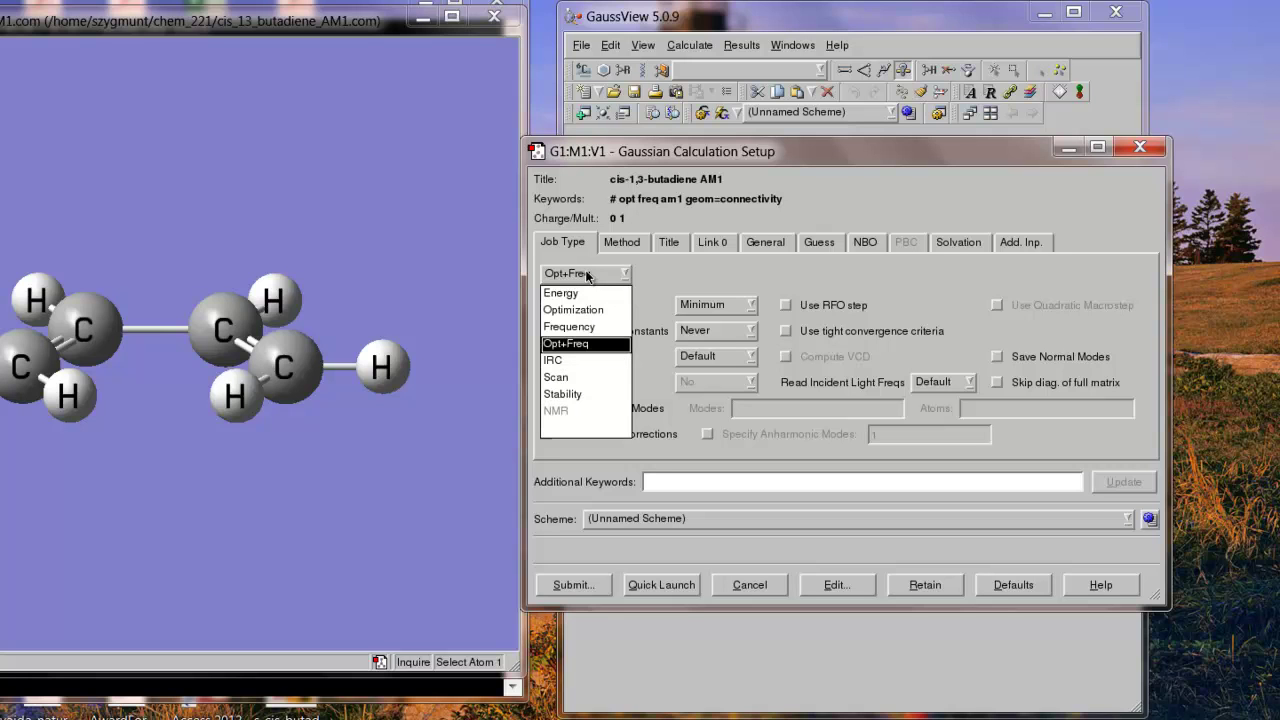
click(605, 341)
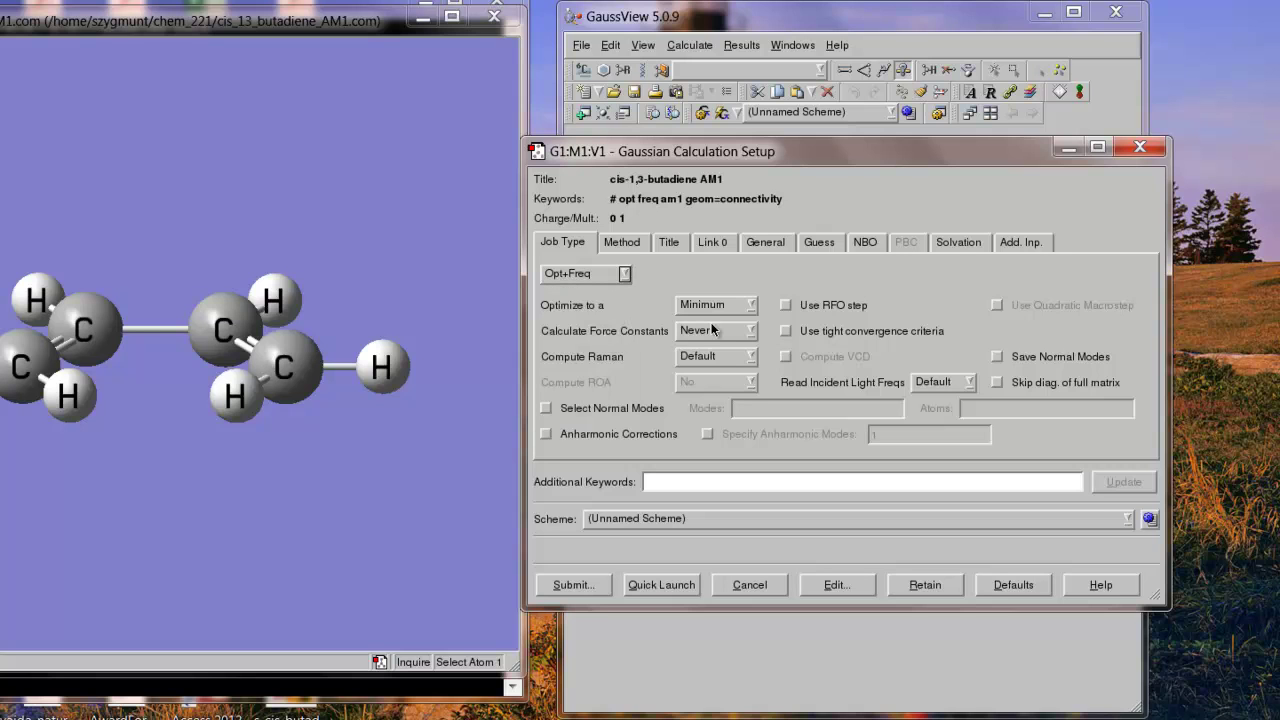
- Review the AM1 method, title and Link 0 settings, then submit the input file
click(638, 246)
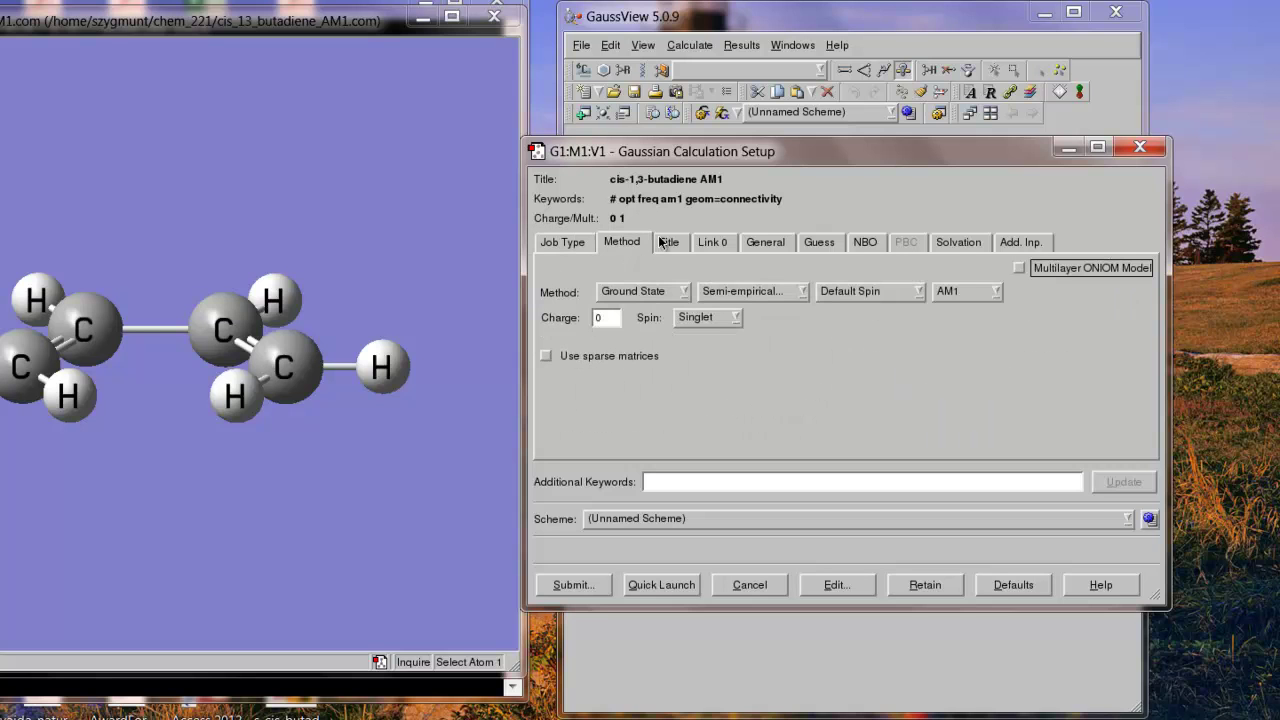
click(667, 243)
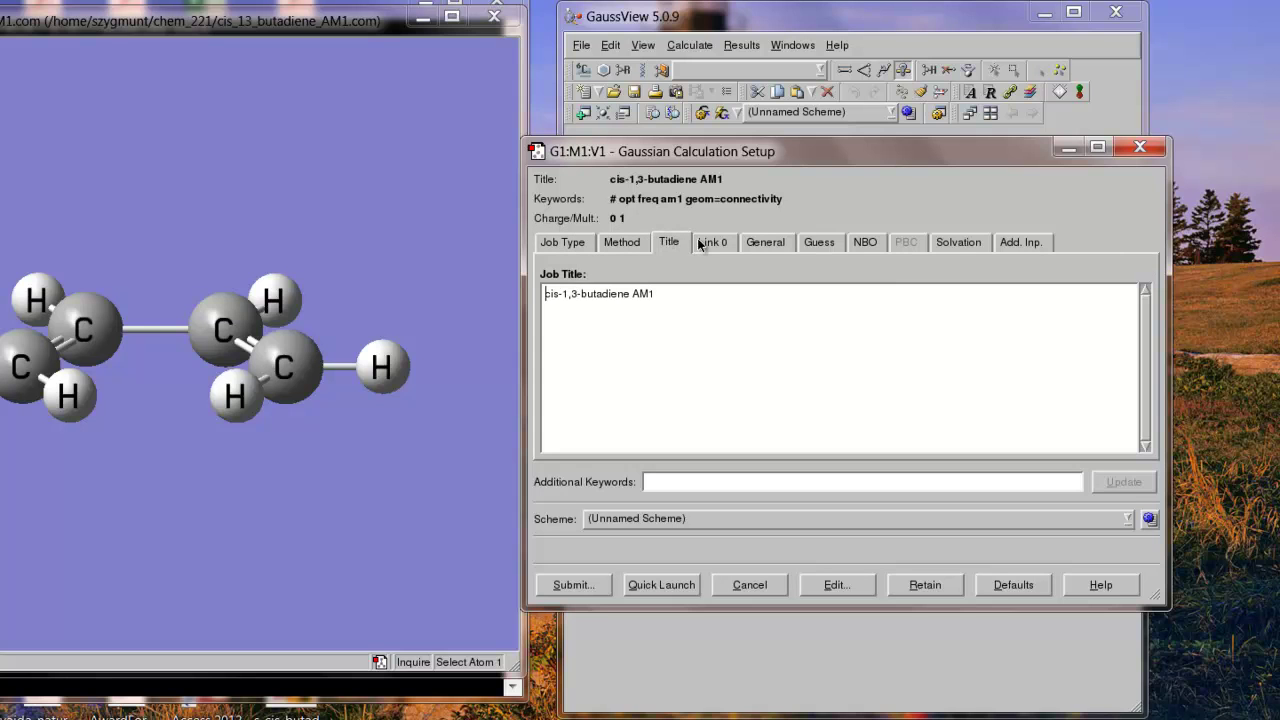
click(702, 245)
click(570, 585)
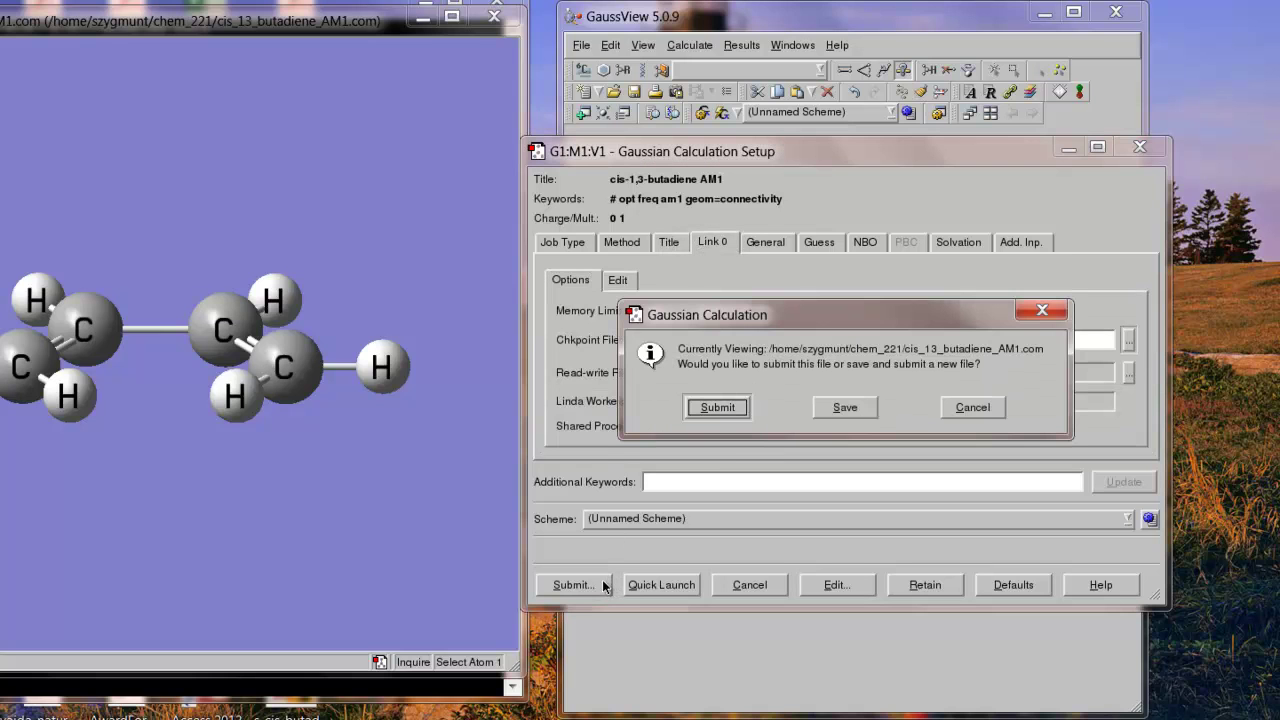
click(710, 408)
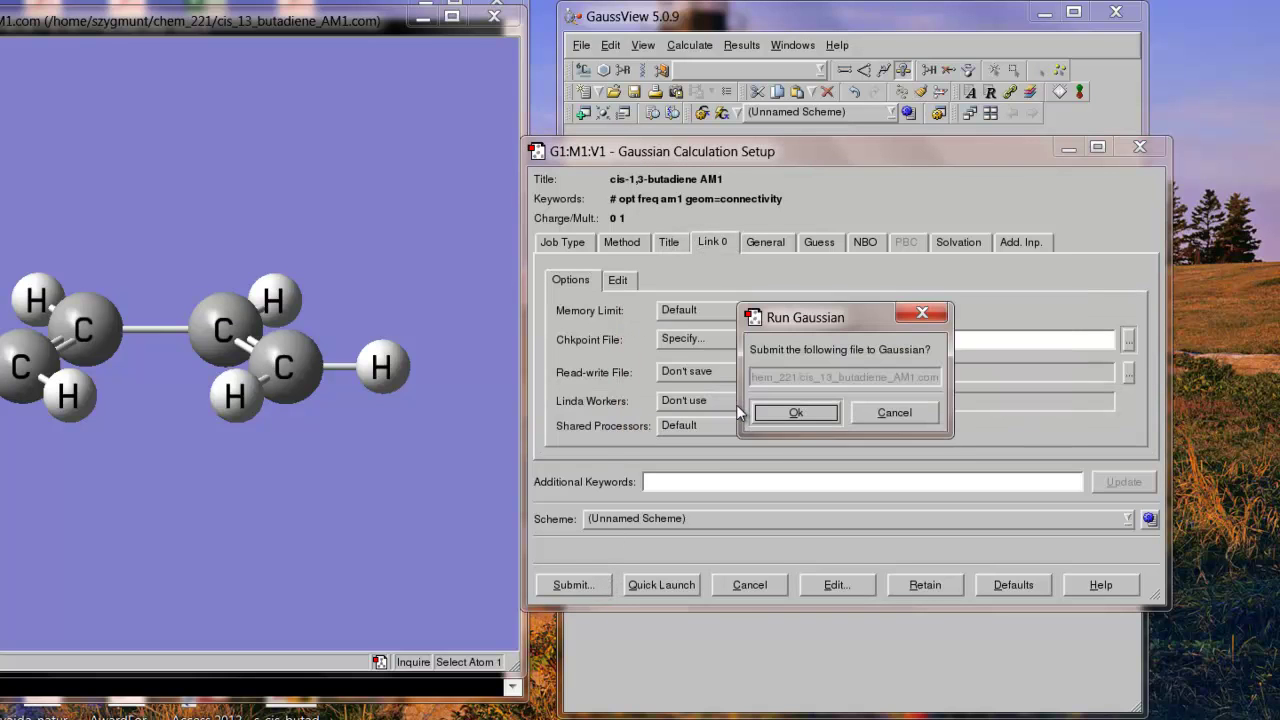
- Confirm the Gaussian run and wait for the cis_13_butadiene .chk/.log completion prompt
click(770, 412)
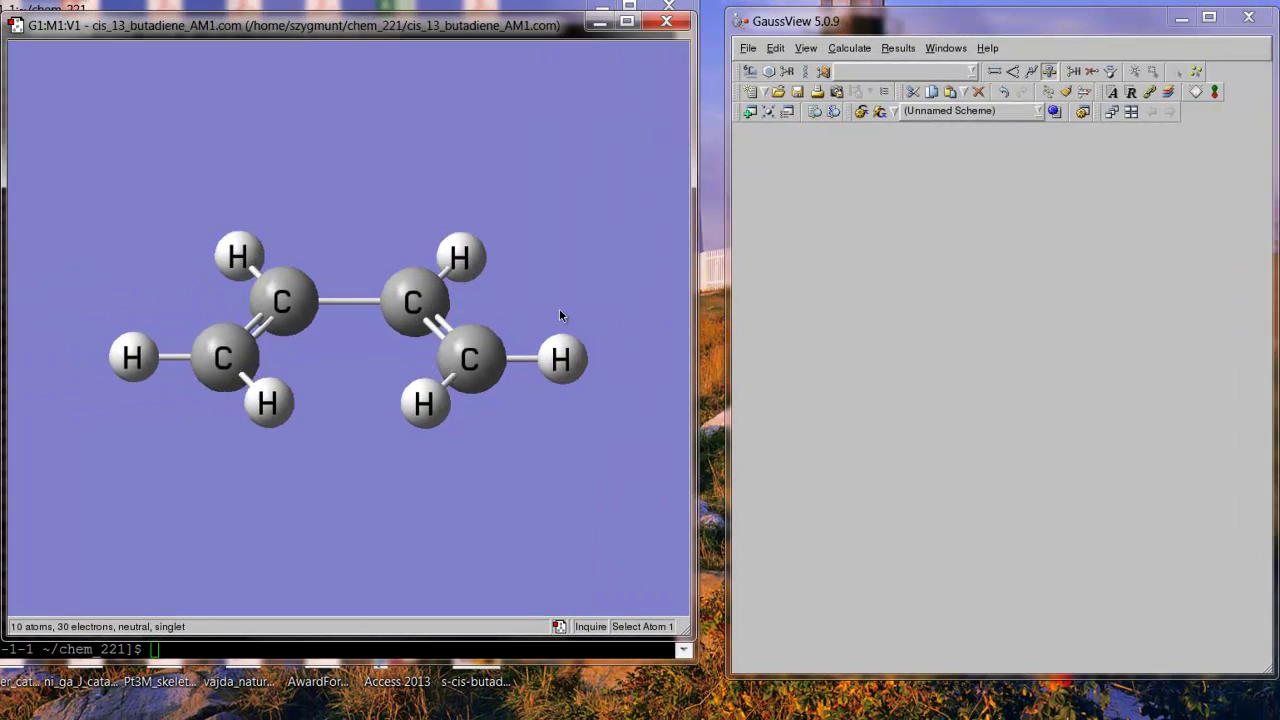
mouse_move(560, 314)
mouse_down()
mouse_move(560, 336)
mouse_move(560, 289)
mouse_move(561, 320)
mouse_up()
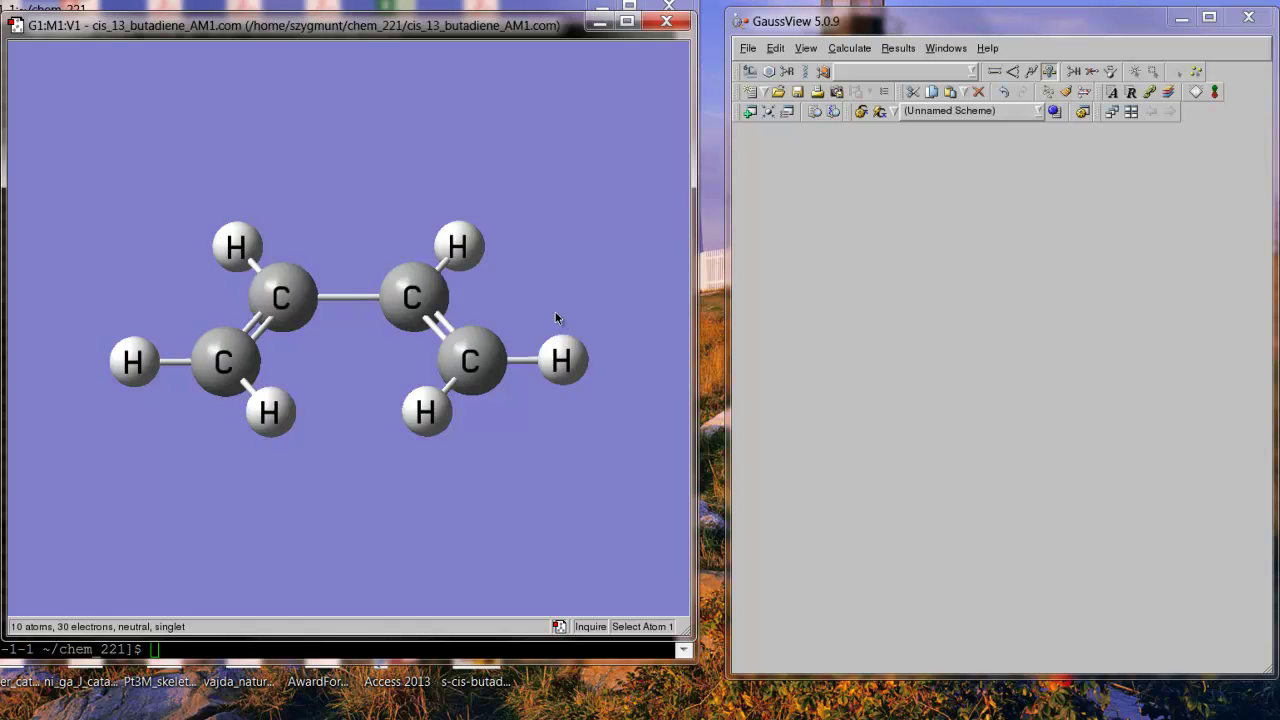
mouse_move(561, 319)
mouse_down()
mouse_move(554, 297)
mouse_move(556, 322)
mouse_up()
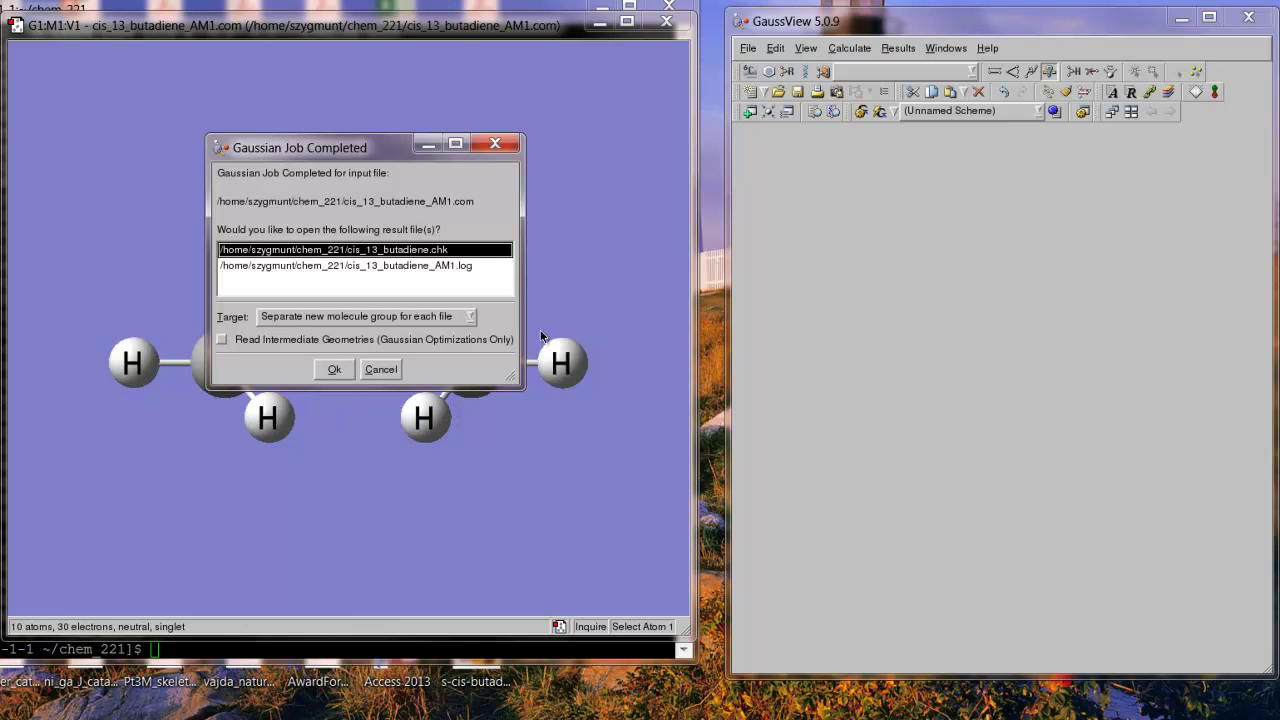
- Open cis_13_butadiene_AM1.log from the Job Completed prompt and rotate it edge-on
click(466, 266)
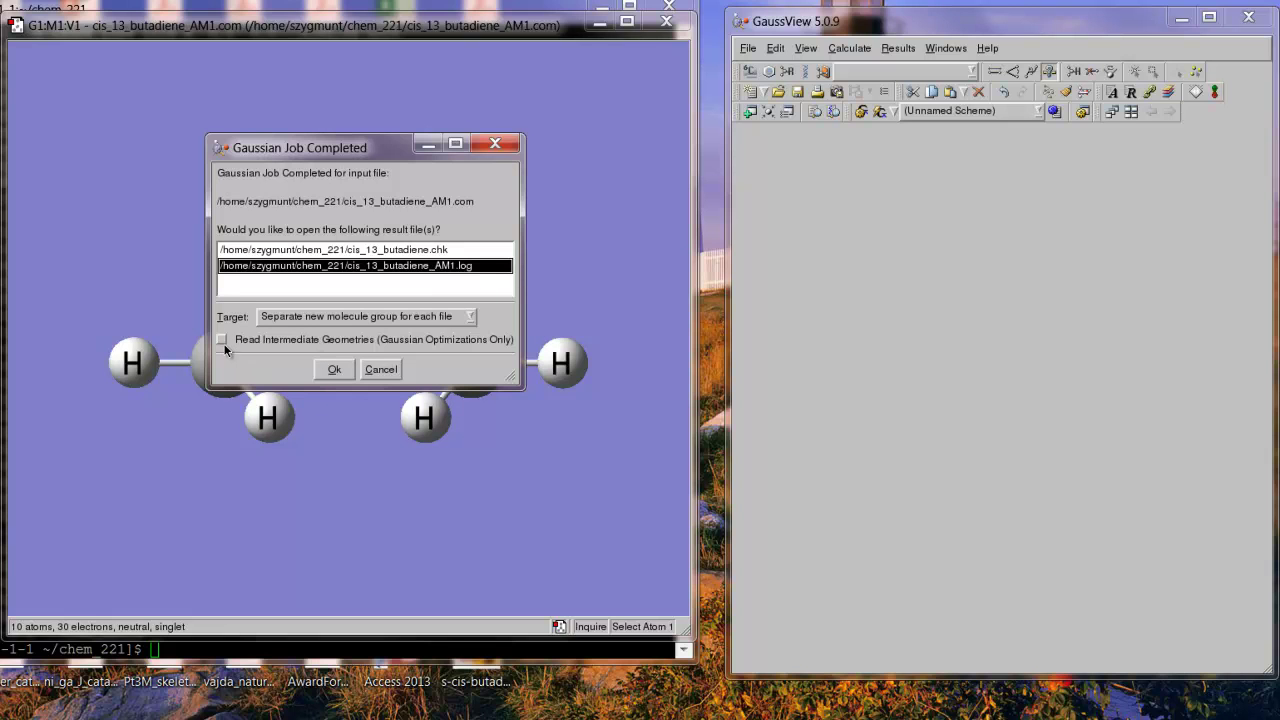
click(330, 369)
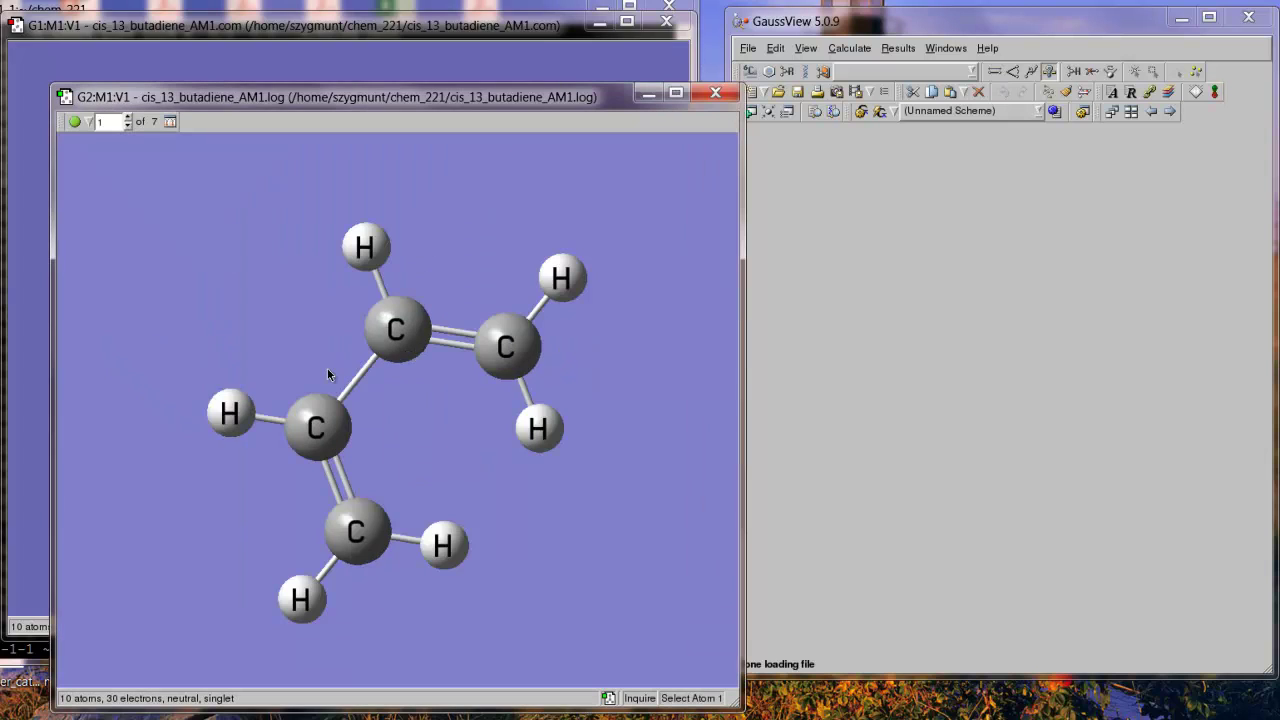
drag(391, 443, 336, 369)
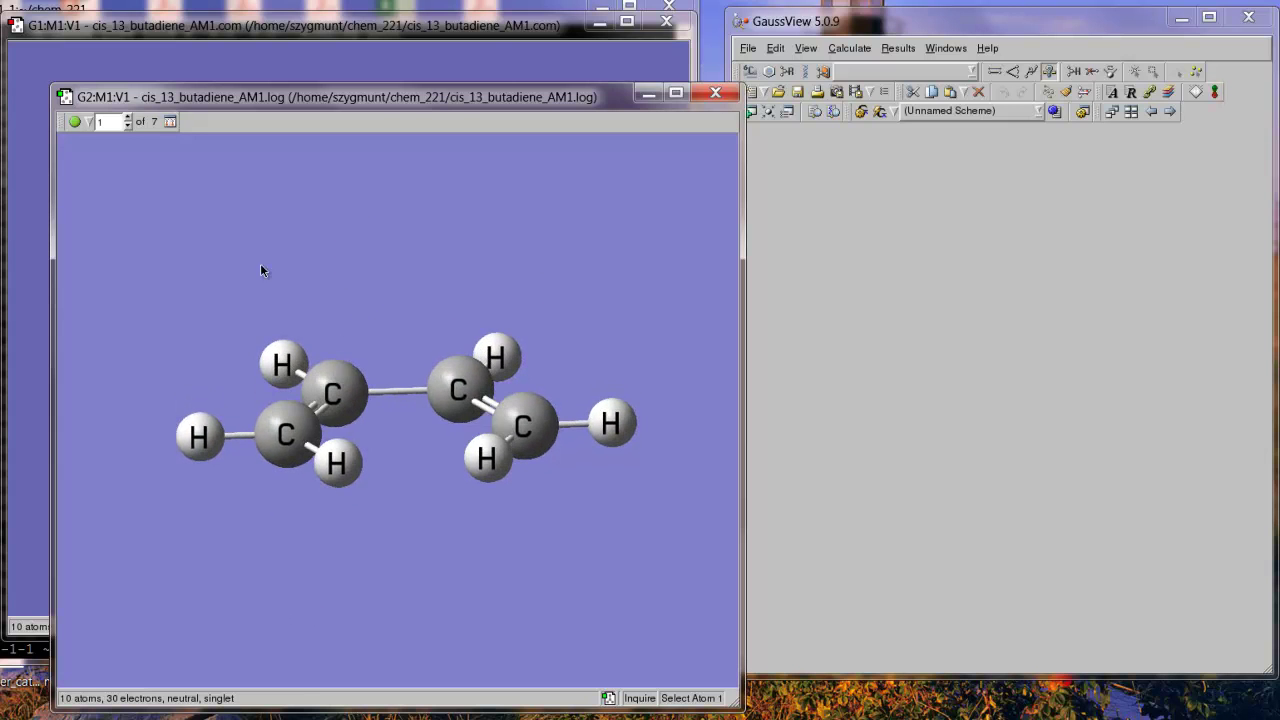
- Step through the optimization geometries to the final structure, 7 of 7
click(128, 120)
click(128, 120)
click(128, 120)
click(128, 120)
click(128, 120)
click(128, 120)
drag(350, 407, 283, 403)
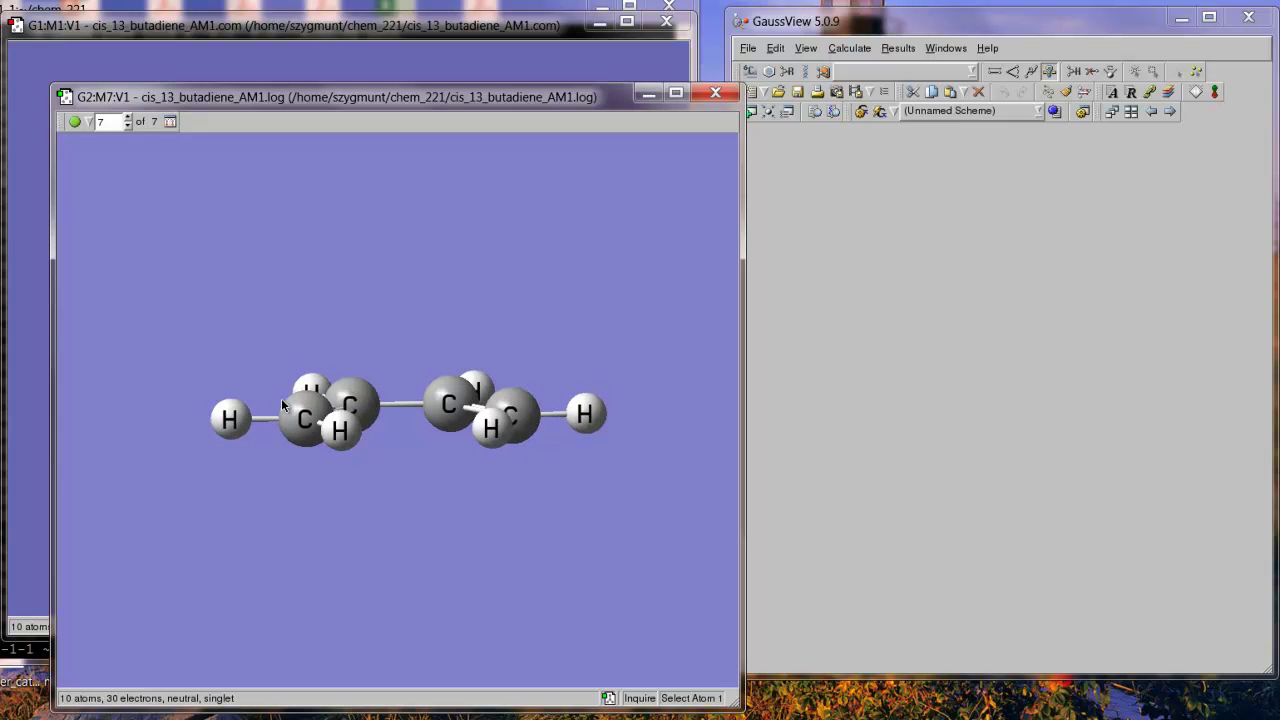
- Show Results > Vibrations beside the molecule and select mode 1 at -39.99
click(897, 50)
click(897, 50)
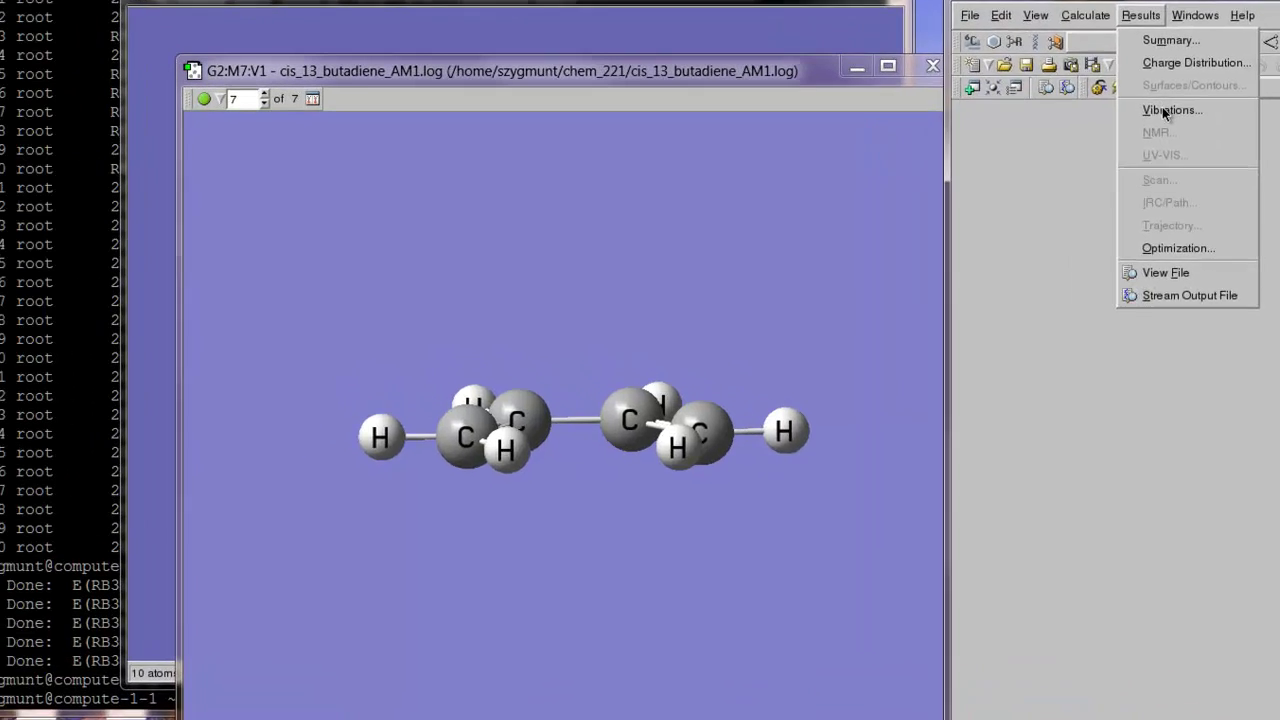
click(1167, 110)
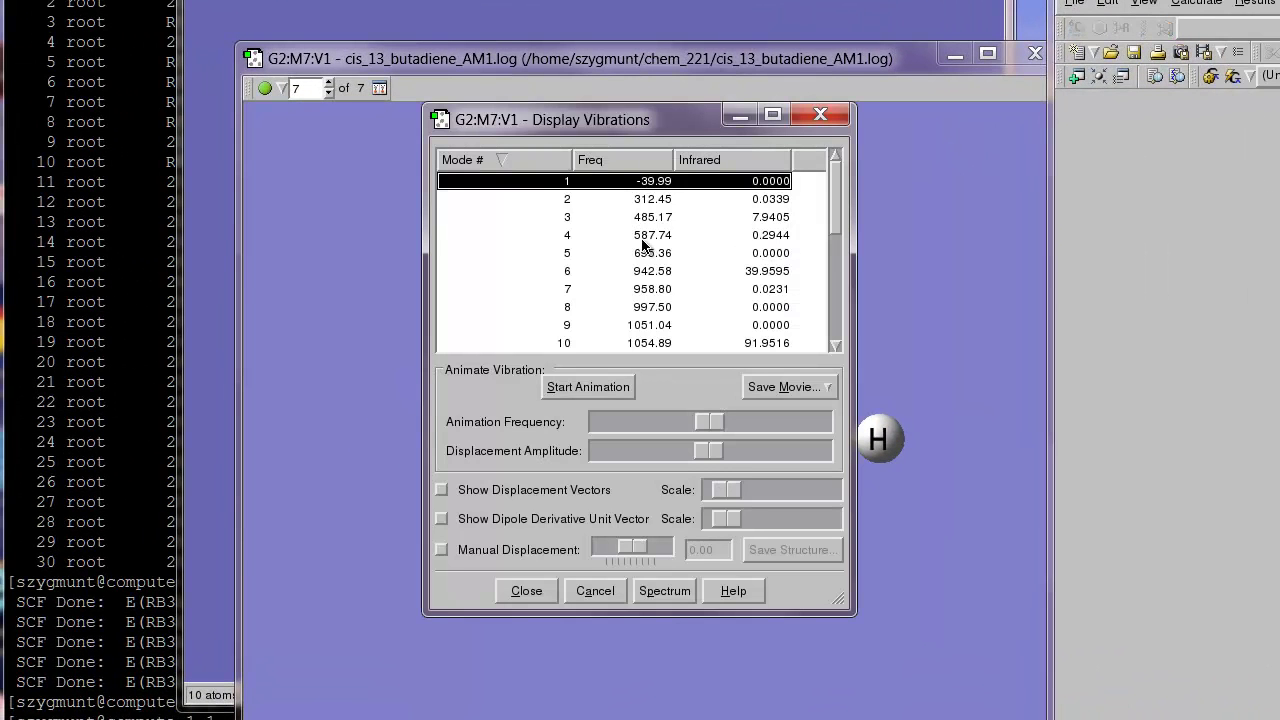
drag(602, 120, 1243, 35)
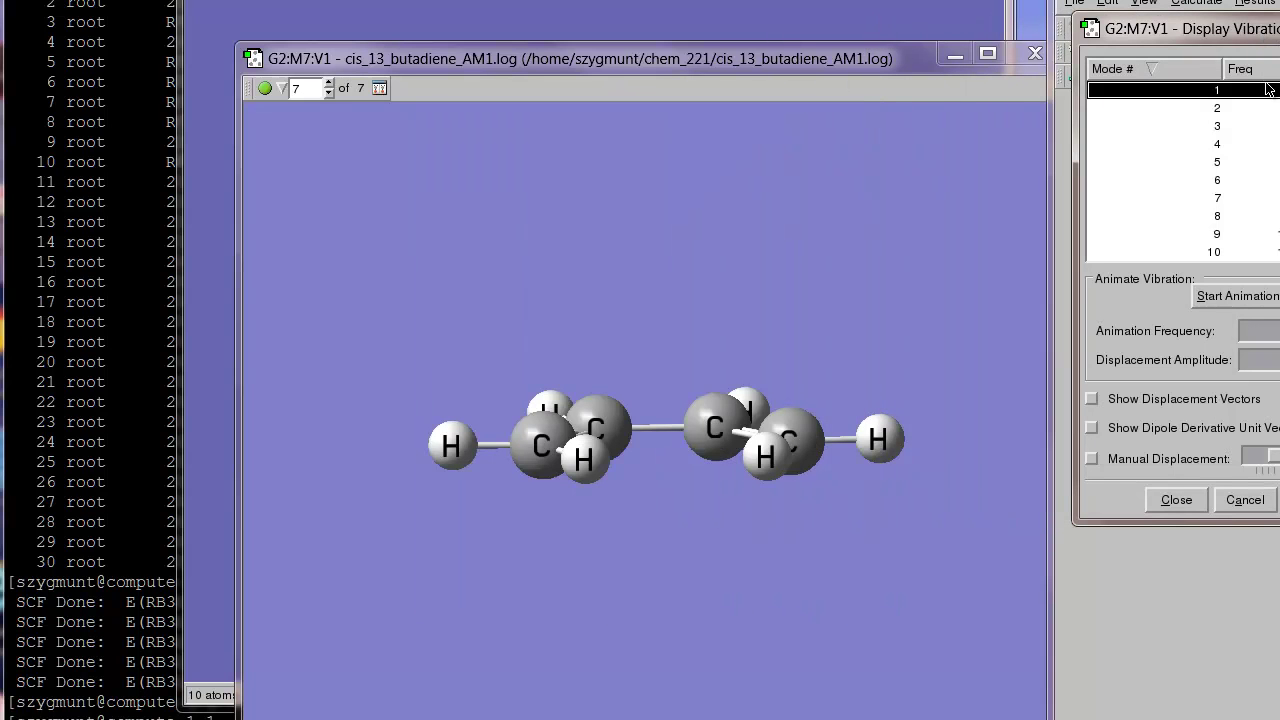
key(Down)
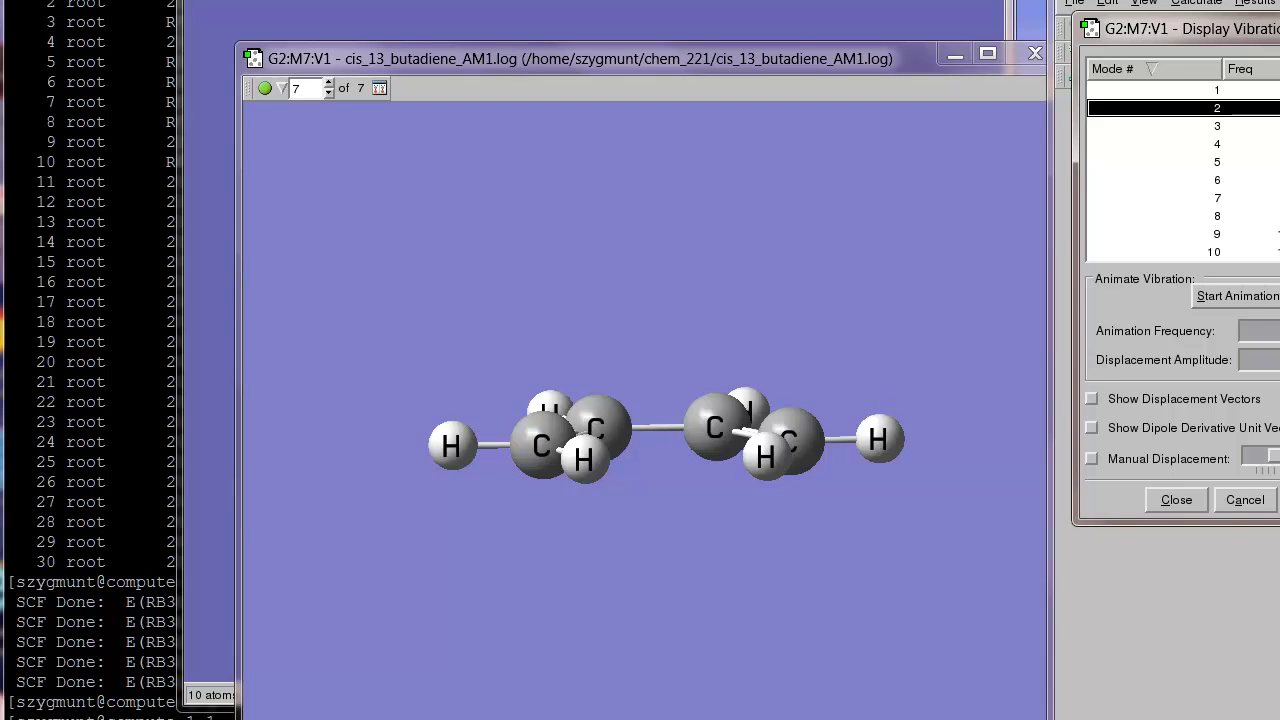
click(1180, 90)
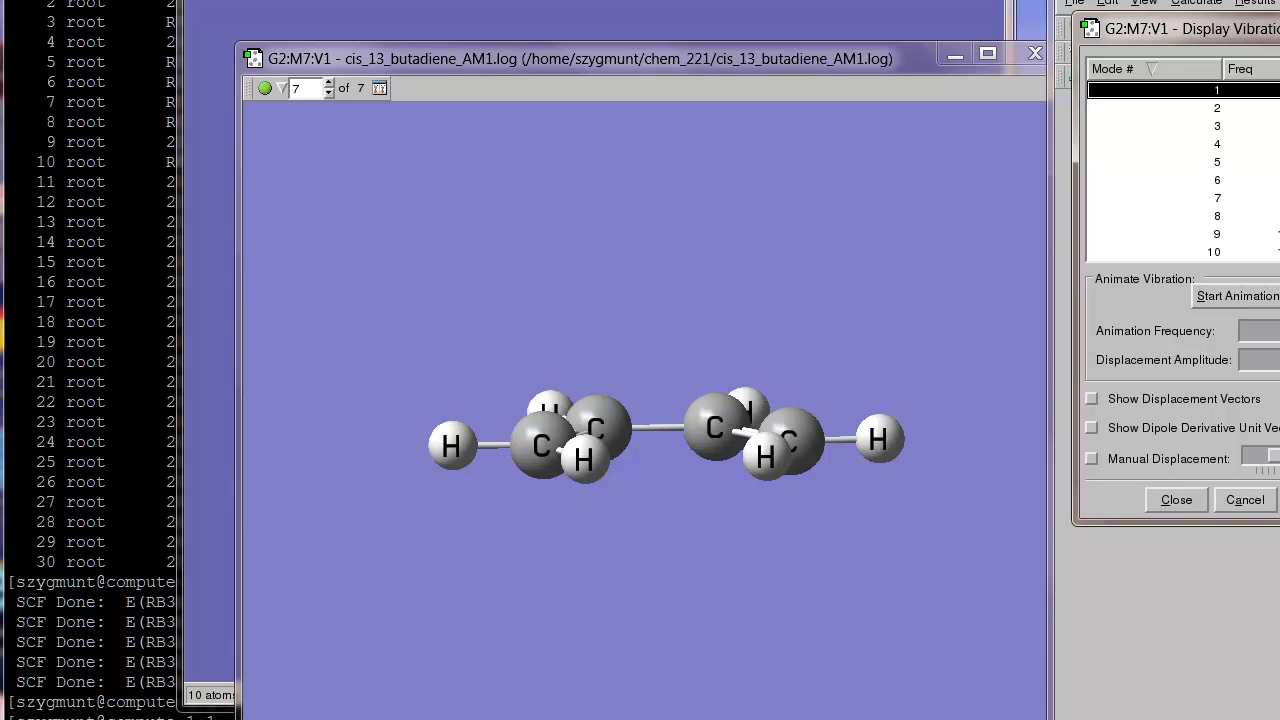
- Run and stop the -39.99 mode 1 animation, then turn the molecule face-on
click(1247, 302)
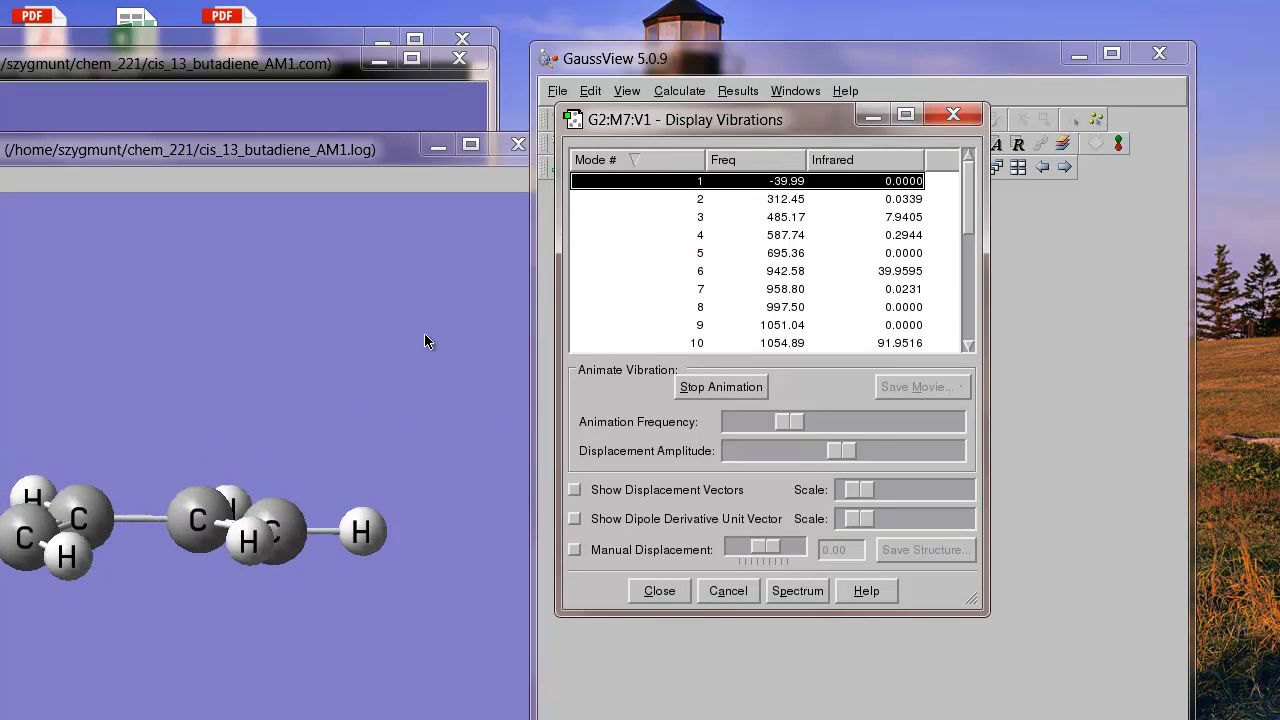
click(696, 395)
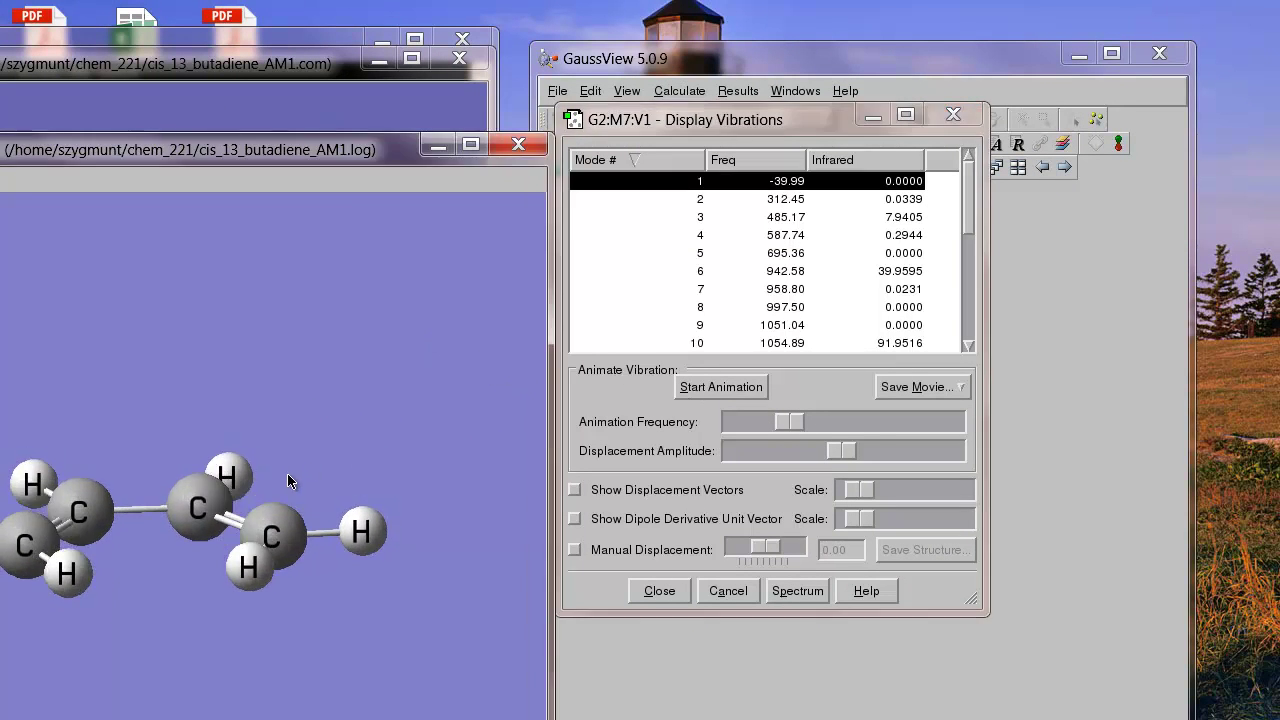
drag(286, 483, 281, 528)
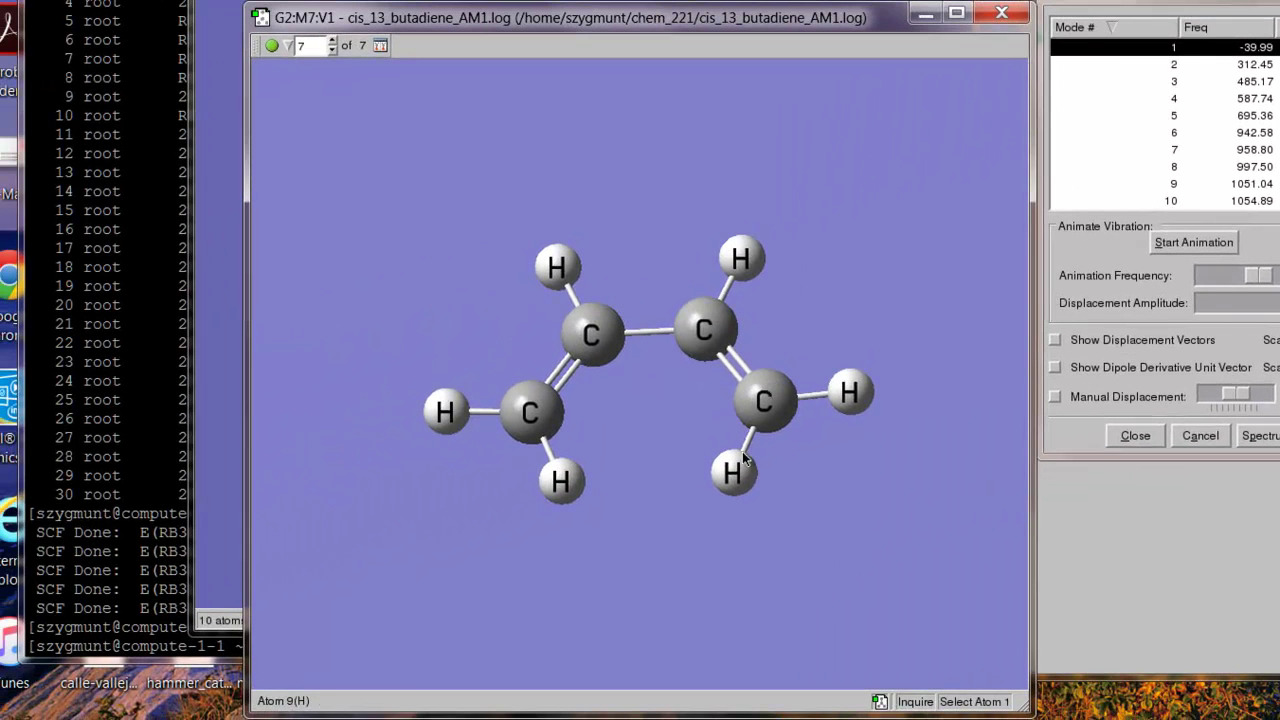
- Measure the inner hydrogens H9–H2 distance, 2.21231, and tilt the view
click(728, 466)
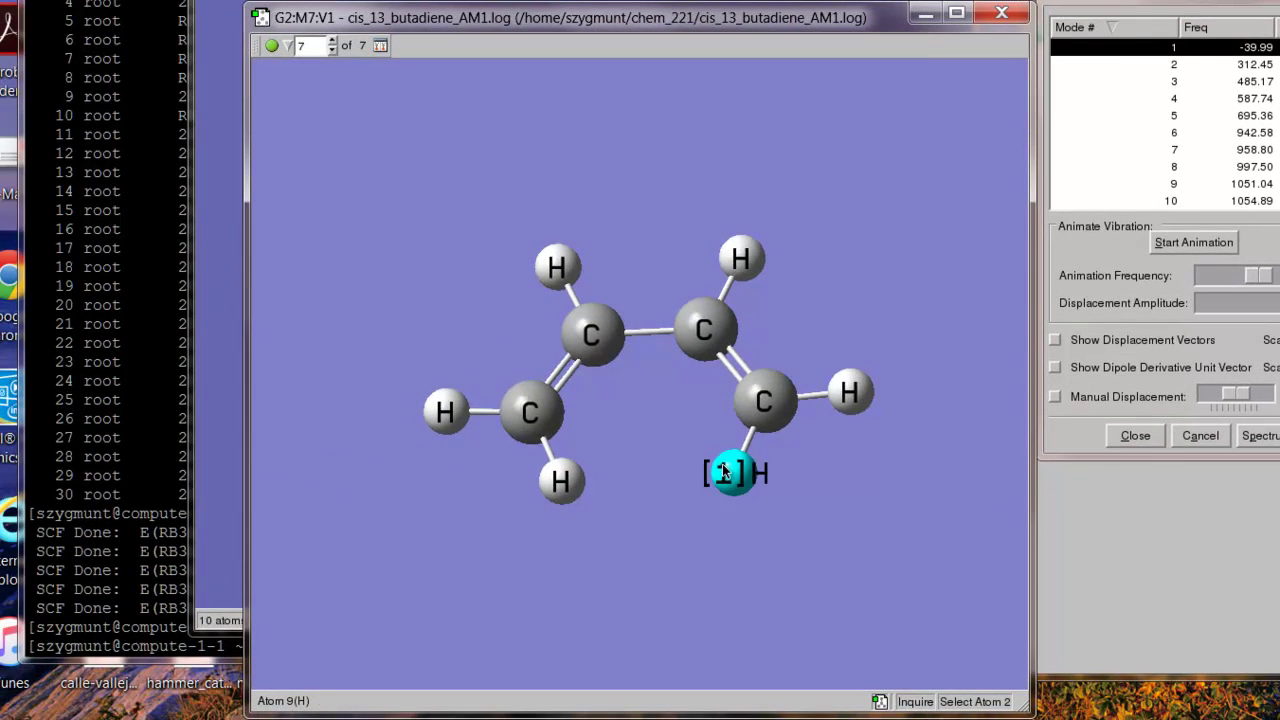
click(561, 482)
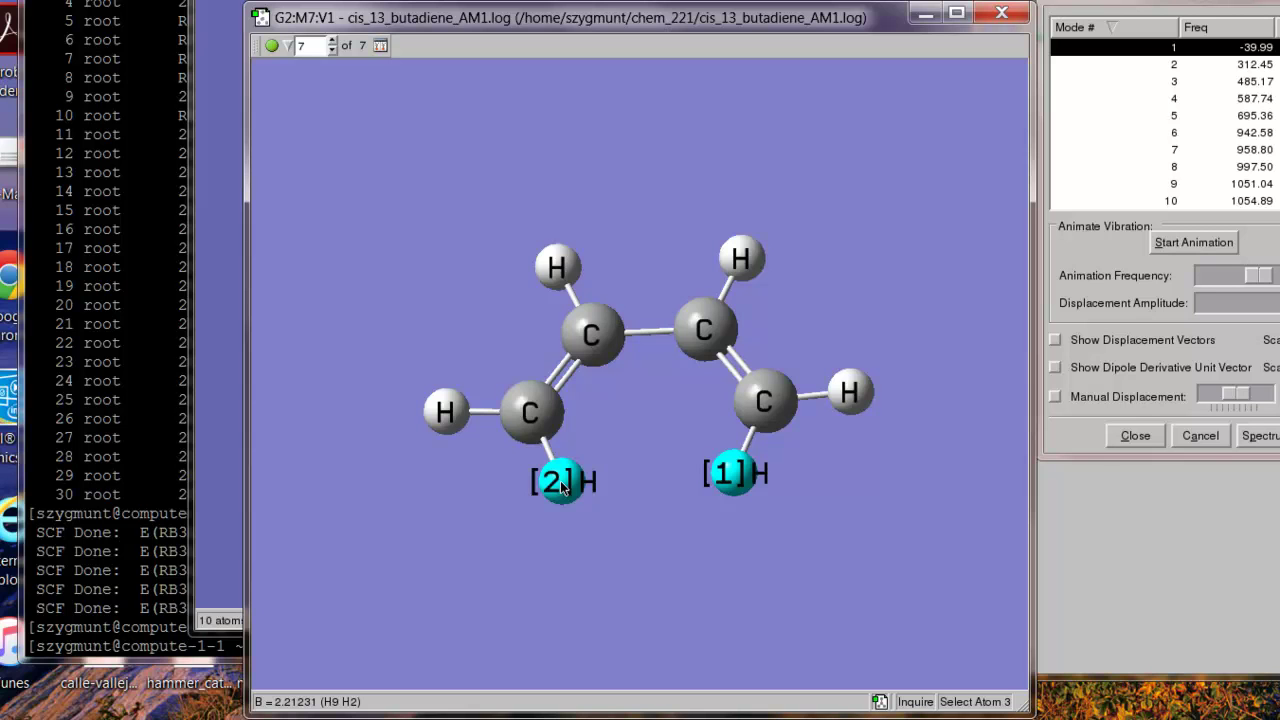
drag(560, 480, 560, 440)
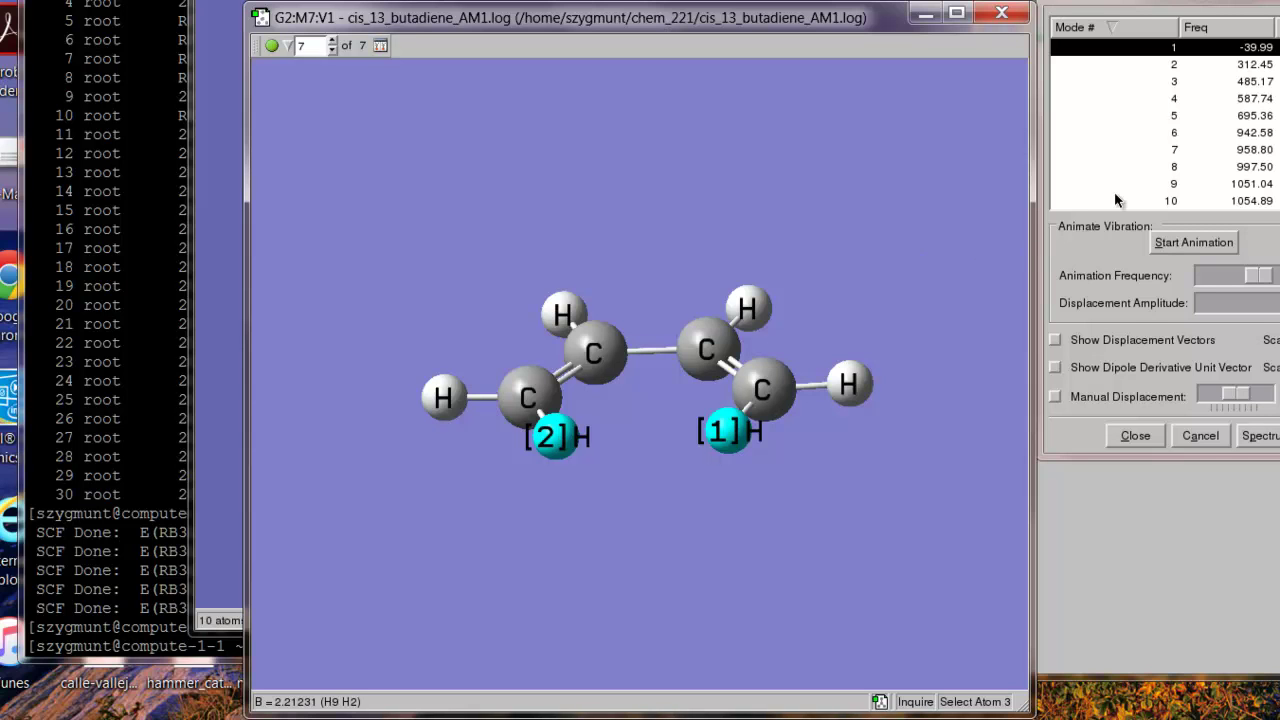
- Replay and stop the mode 1 animation, then tilt to inspect planarity
click(1213, 242)
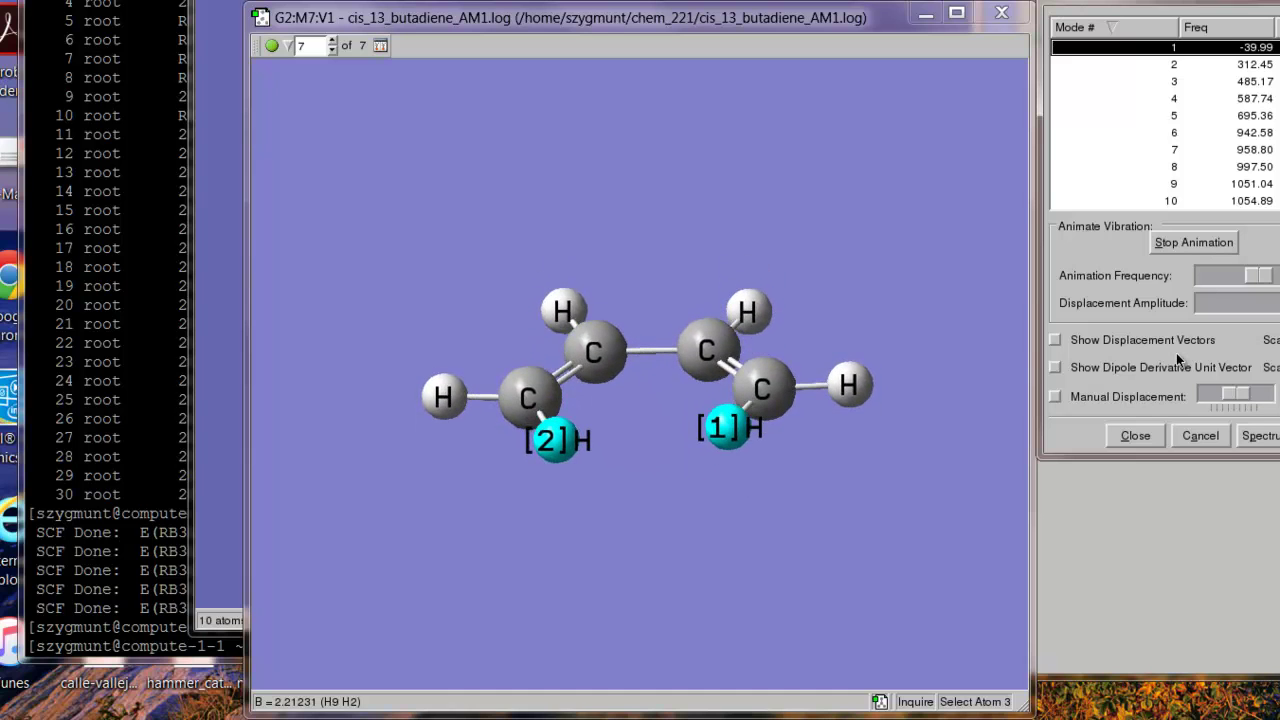
click(1190, 244)
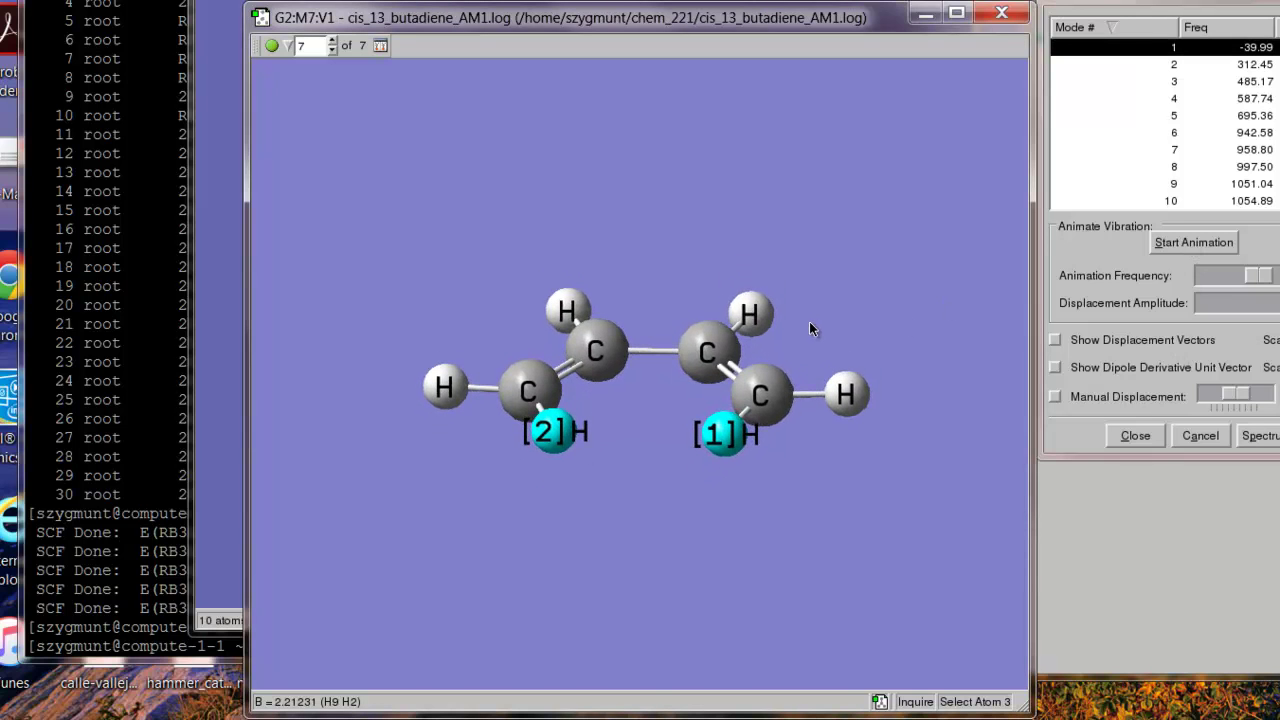
mouse_move(810, 327)
mouse_down()
mouse_move(810, 300)
mouse_move(811, 331)
mouse_up()
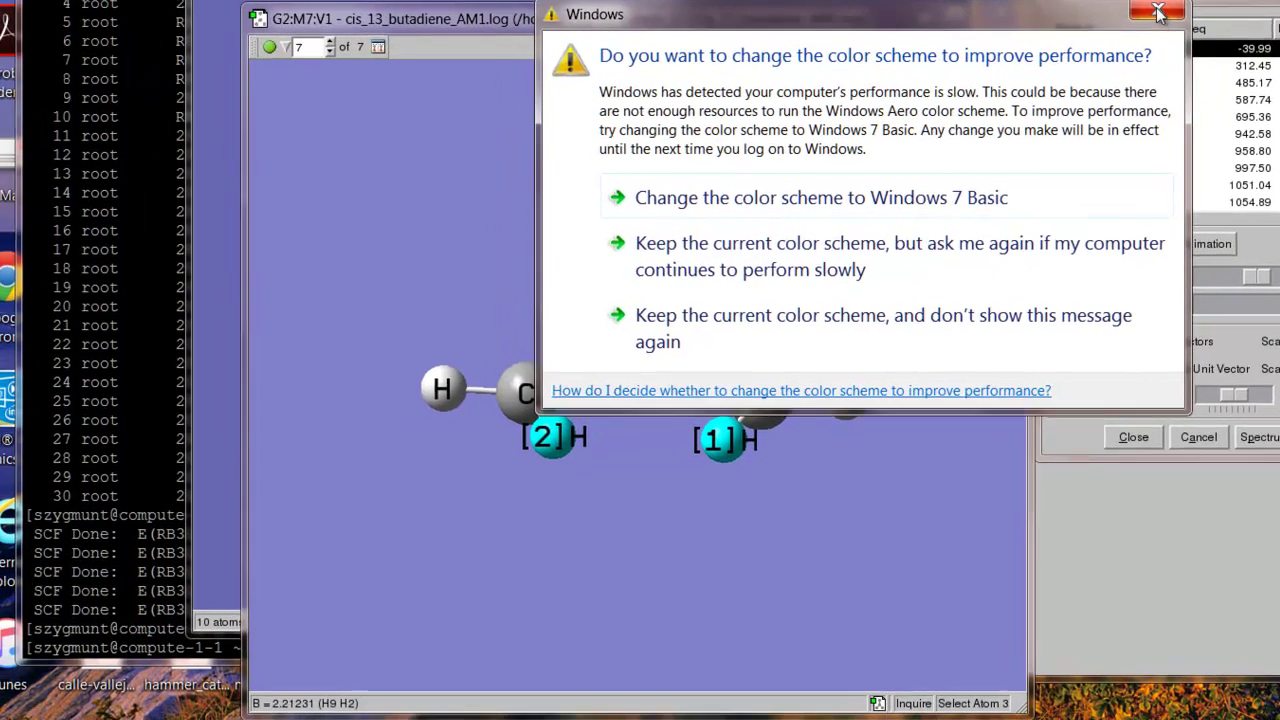
- Dismiss the Windows colour-scheme prompt covering the measured molecule
click(1158, 12)
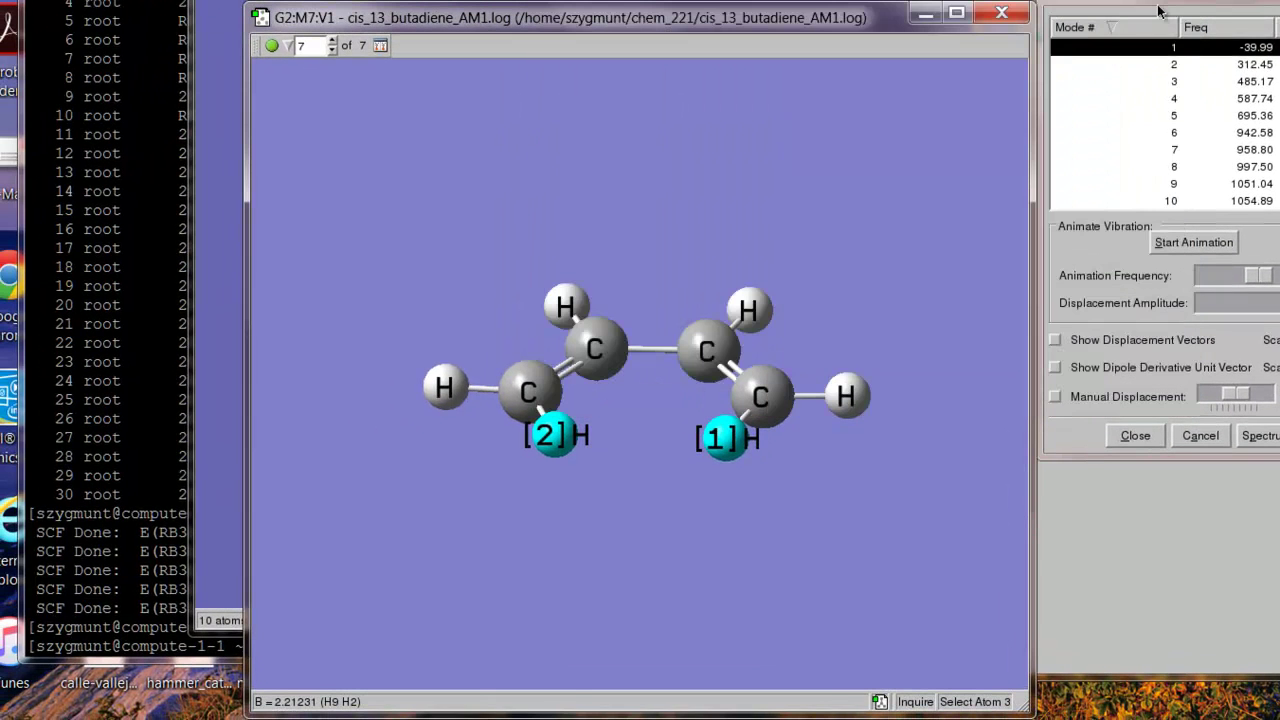